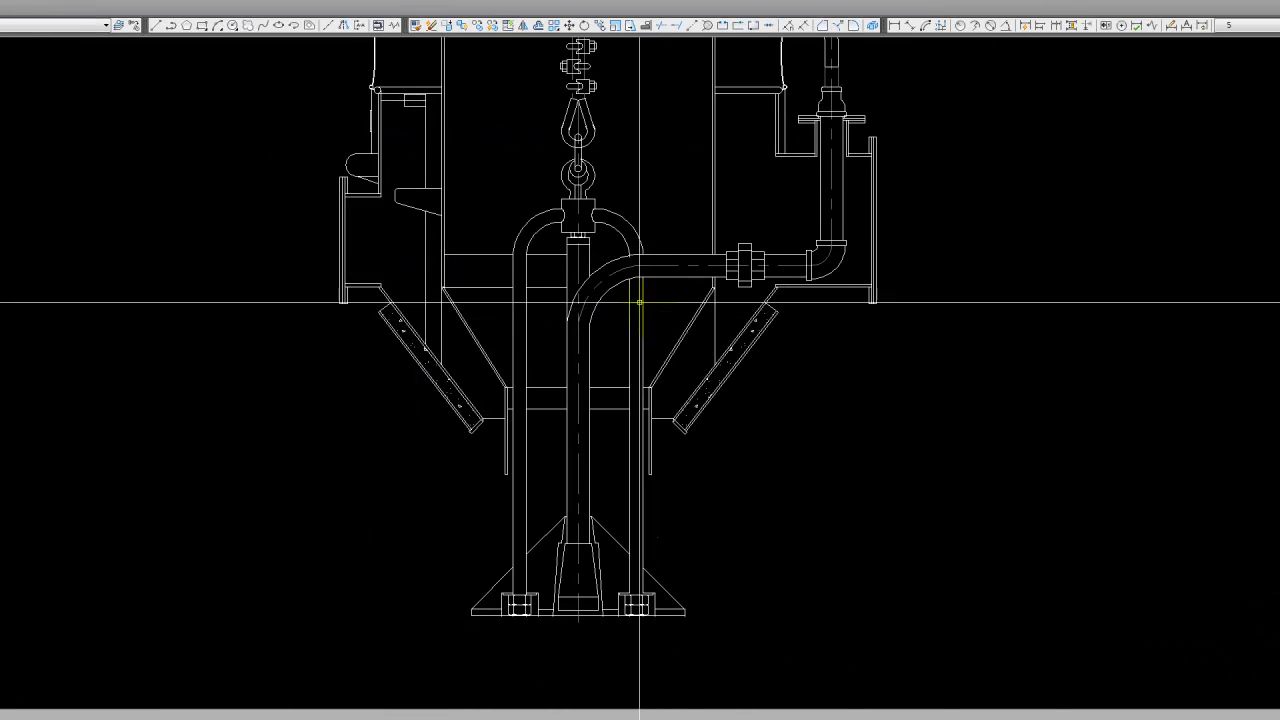
# Frame the hopper base's side view and its Ø180/140 plan view in the AutoCAD drawing
pyautogui.moveTo(849, 398); pyautogui.dragTo(875, 478, button='middle')
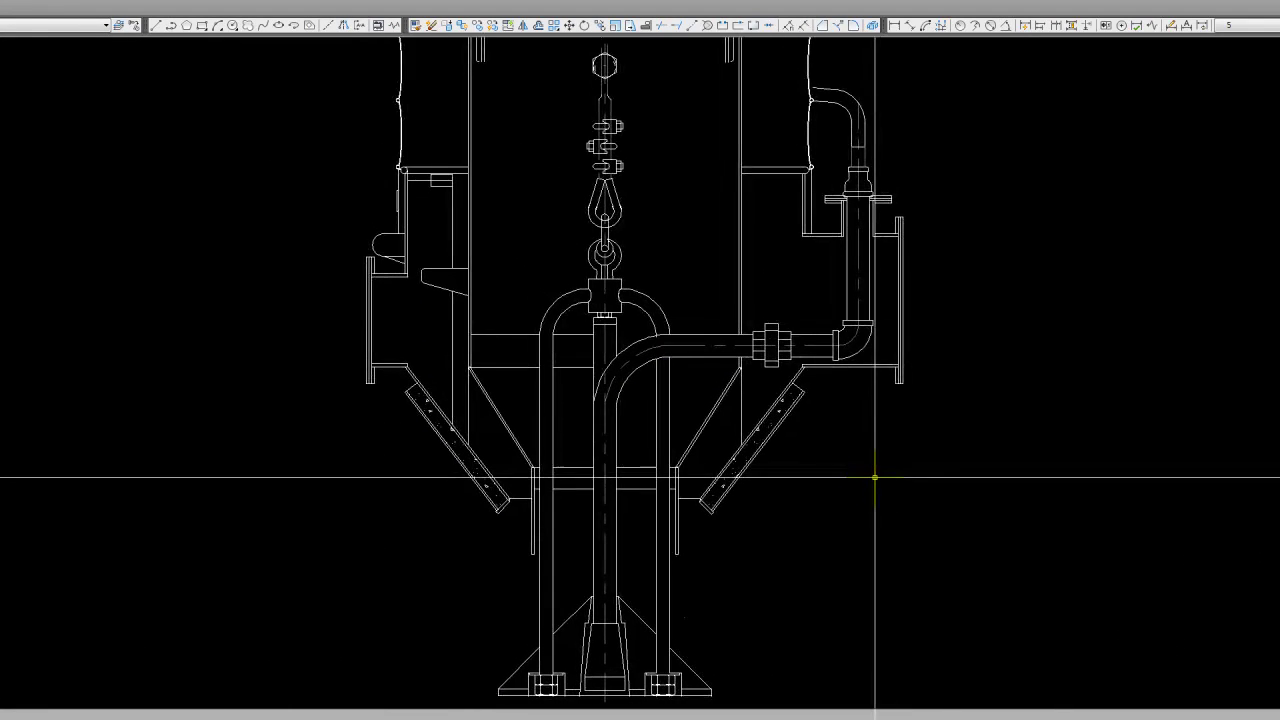
pyautogui.scroll(-5, 875, 478)
pyautogui.scroll(-2, 800, 470)
pyautogui.scroll(-5, 737, 480)
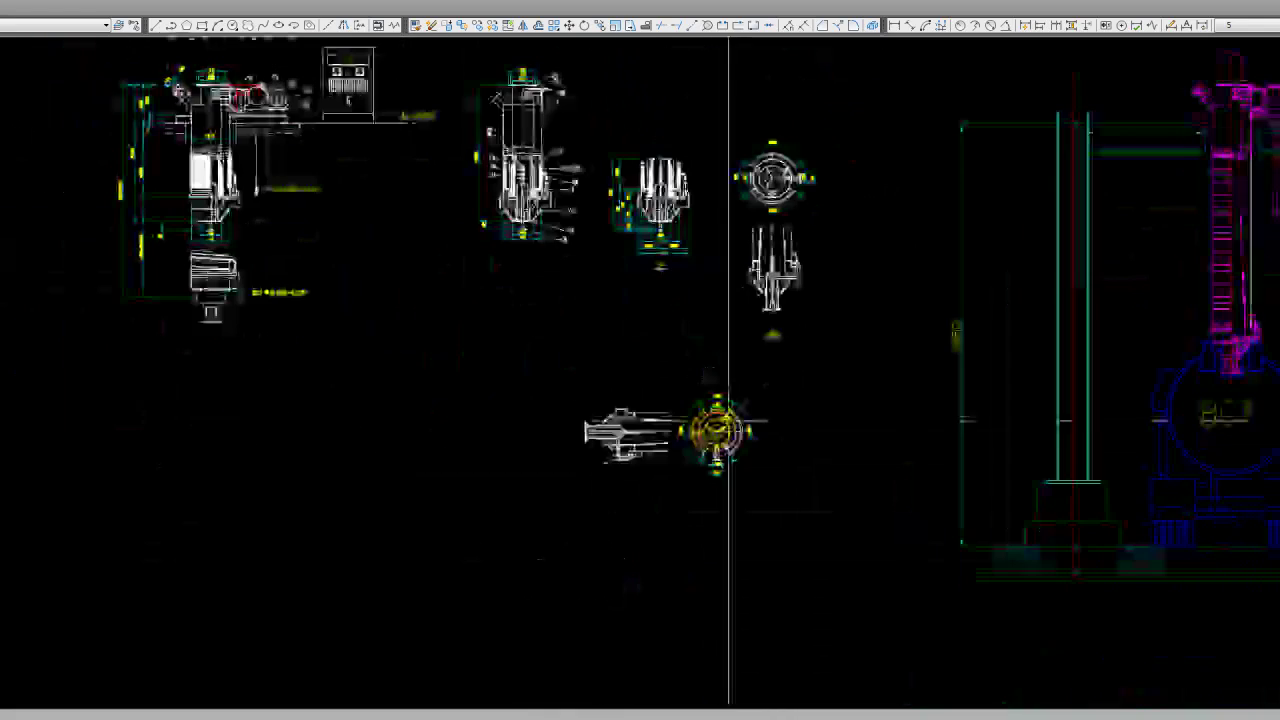
pyautogui.scroll(8, 690, 445)
pyautogui.moveTo(609, 306); pyautogui.dragTo(609, 331, button='middle')
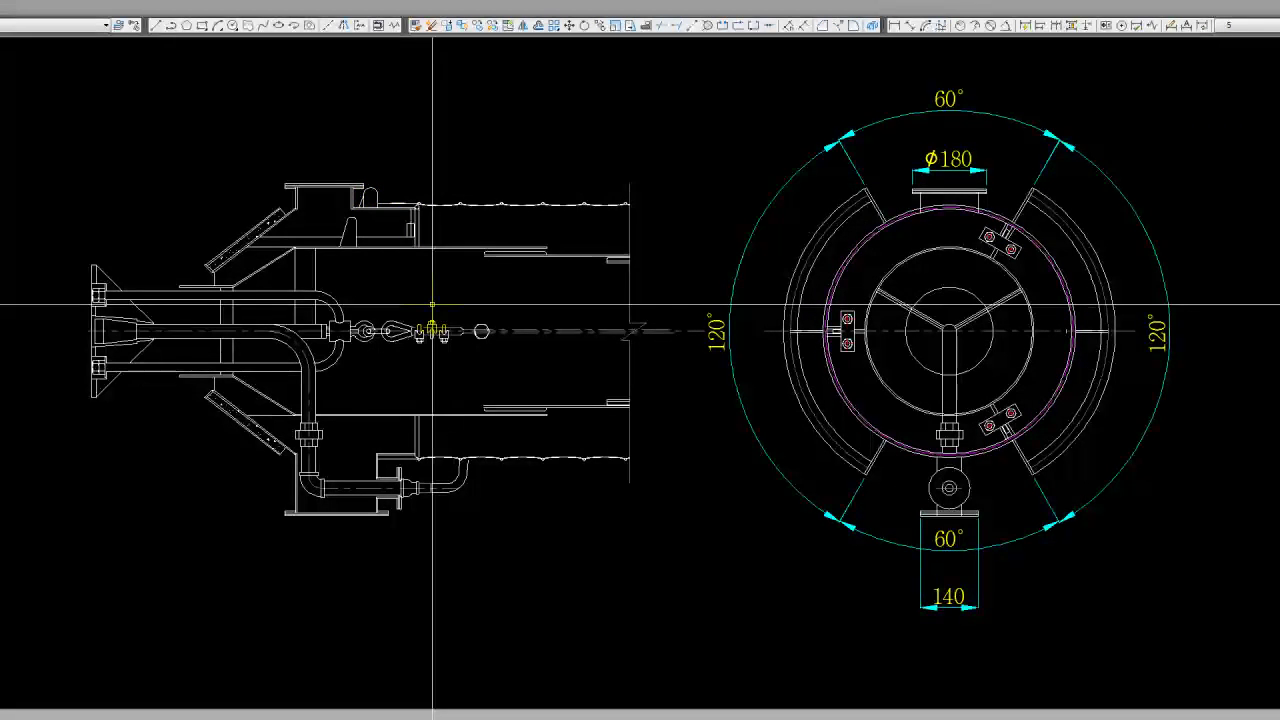
# Move down the drawing and centre on the circular plan view and the upper part views
pyautogui.scroll(-5, 432, 304)
pyautogui.scroll(7, 543, 366)
pyautogui.scroll(-2, 546, 371)
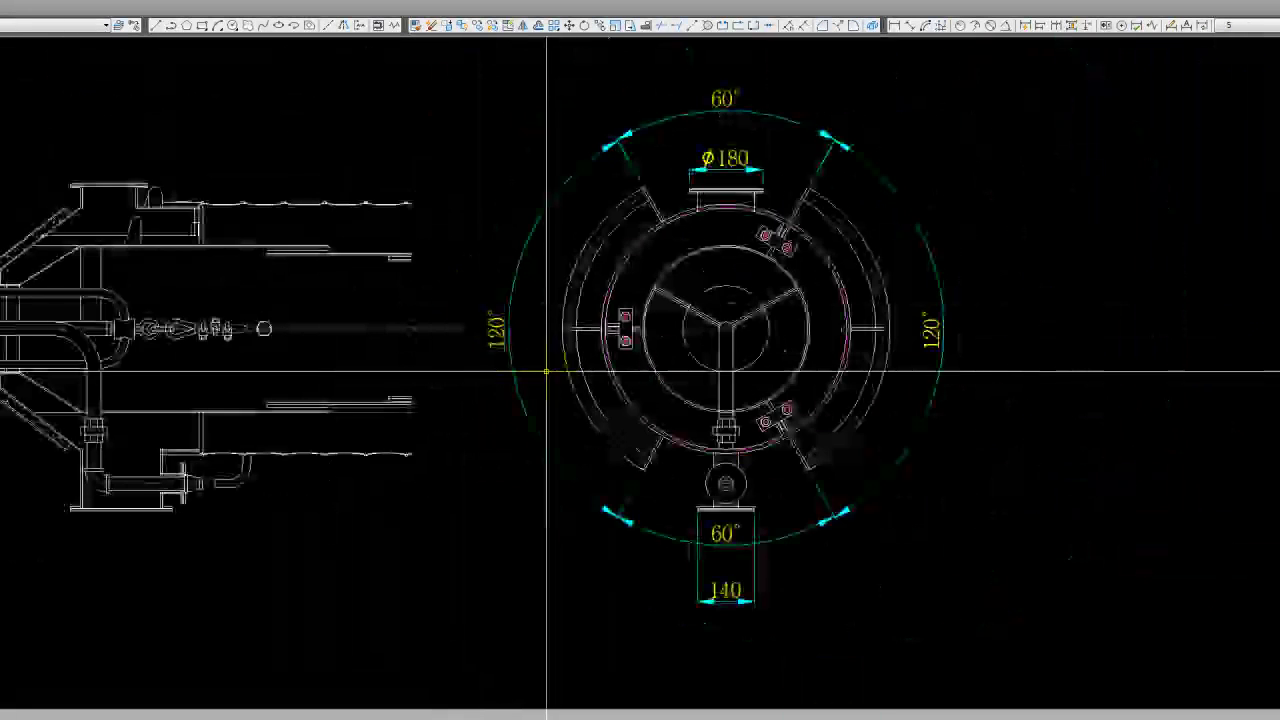
pyautogui.scroll(-2, 443, 449)
pyautogui.scroll(2, 380, 449)
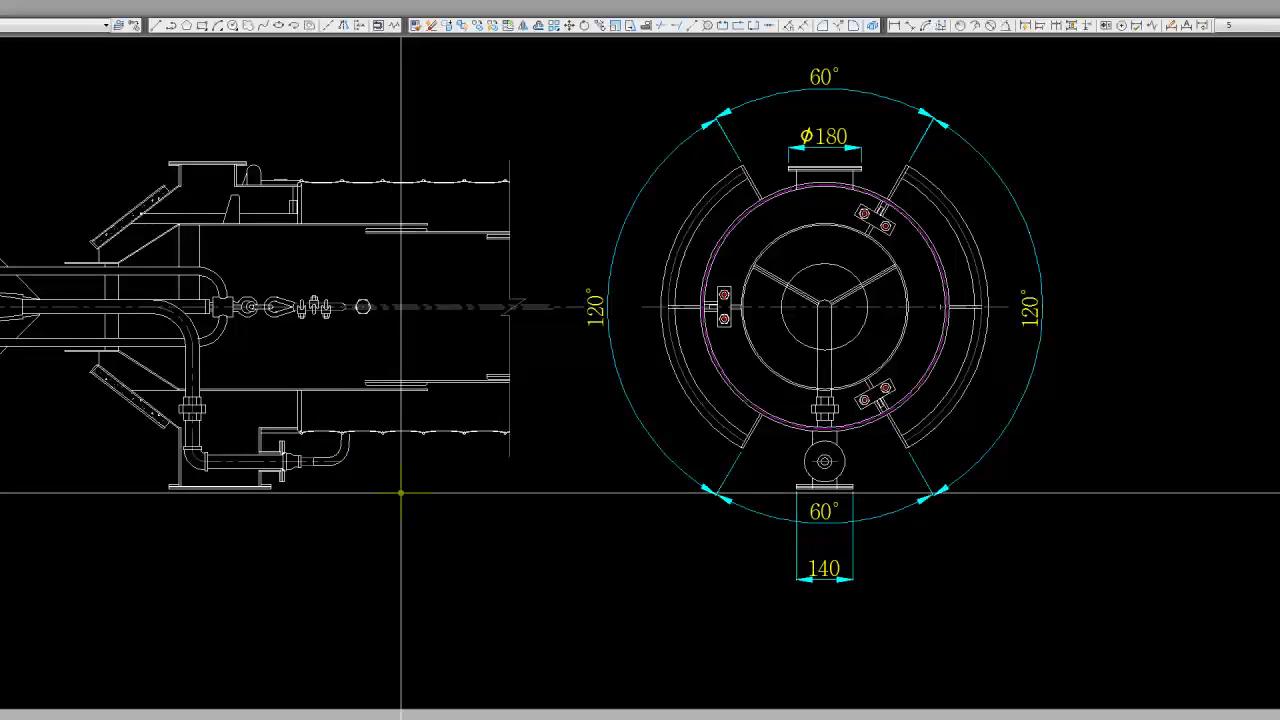
pyautogui.scroll(-5, 615, 520)
pyautogui.moveTo(738, 270); pyautogui.dragTo(727, 390, button='middle')
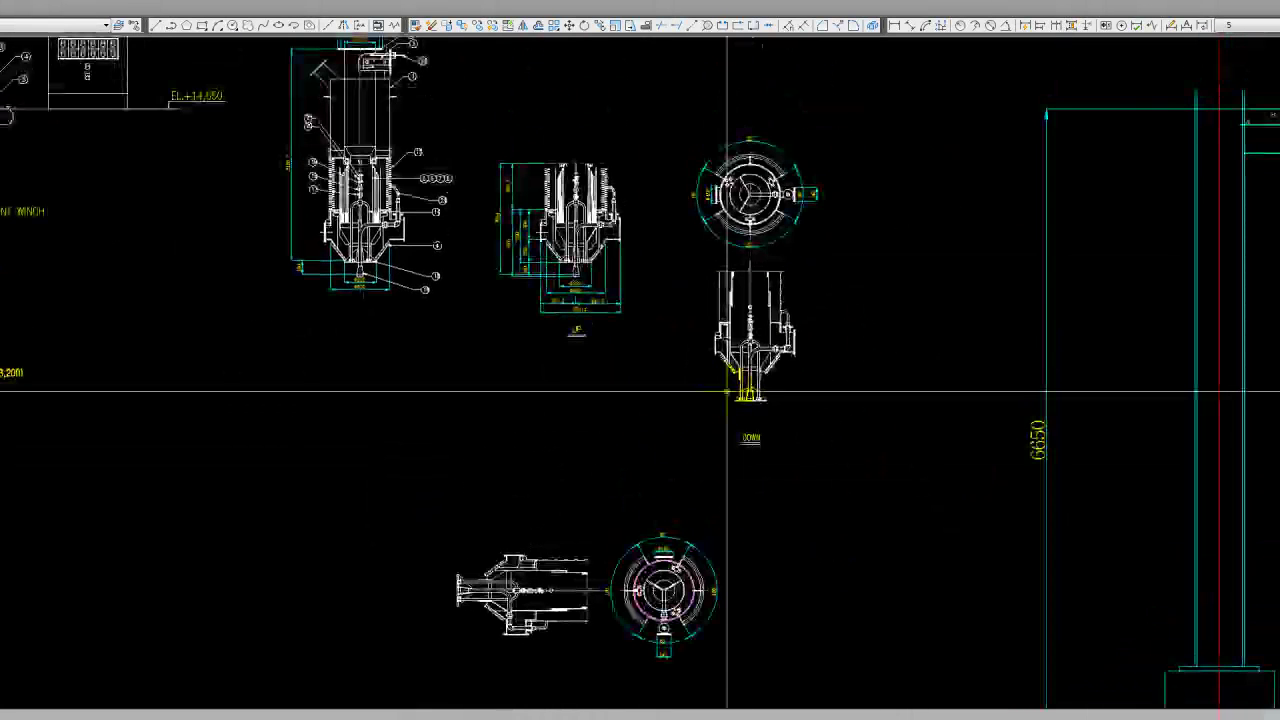
pyautogui.scroll(2, 668, 660)
pyautogui.scroll(2, 668, 660)
pyautogui.moveTo(666, 534); pyautogui.dragTo(667, 463, button='middle')
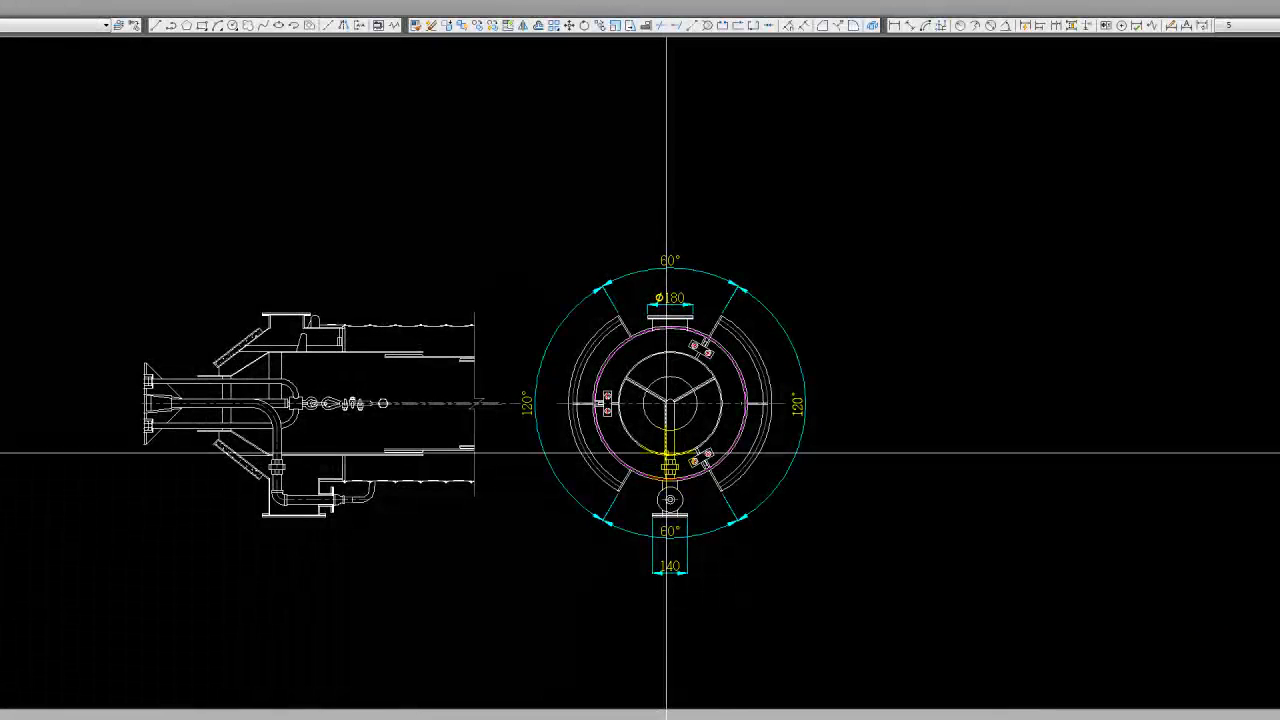
pyautogui.scroll(-3, 668, 446)
pyautogui.moveTo(706, 409); pyautogui.dragTo(689, 503, button='middle')
# Zoom in on the plan view's bolt brackets, then zoom out to show all three views together
pyautogui.scroll(2, 692, 247)
pyautogui.scroll(1, 692, 247)
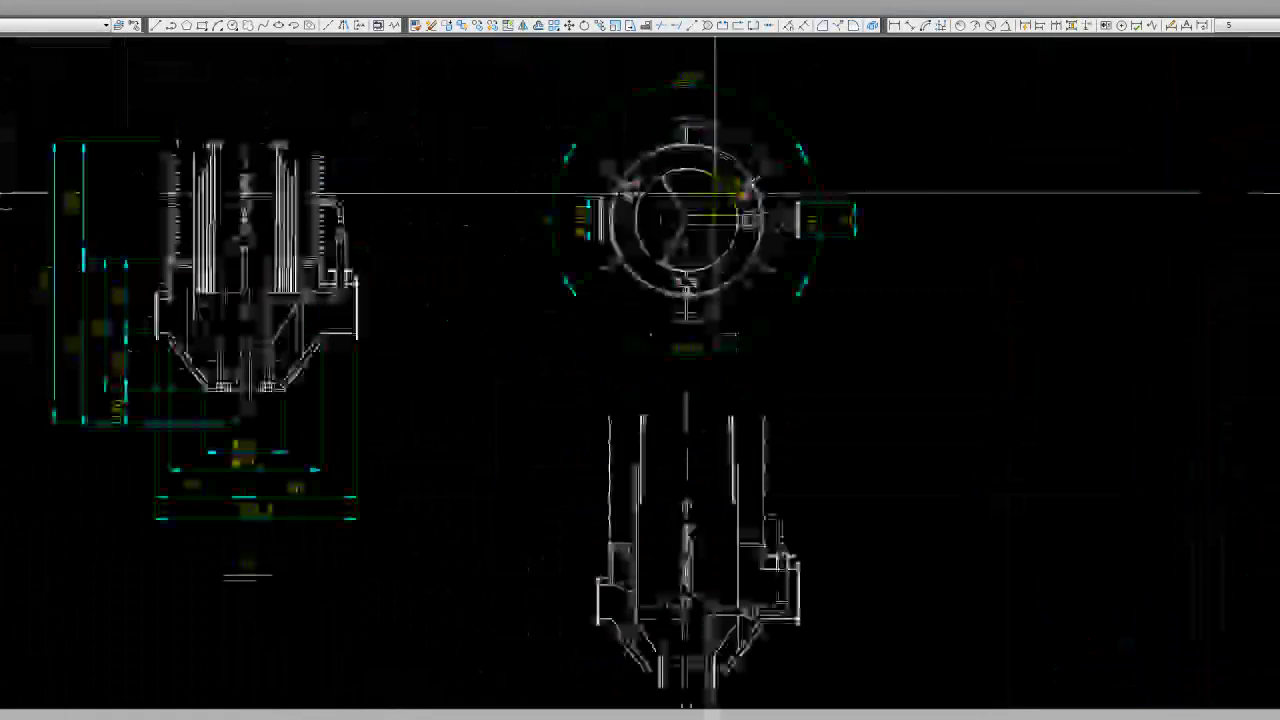
pyautogui.scroll(3, 663, 190)
pyautogui.scroll(2, 637, 188)
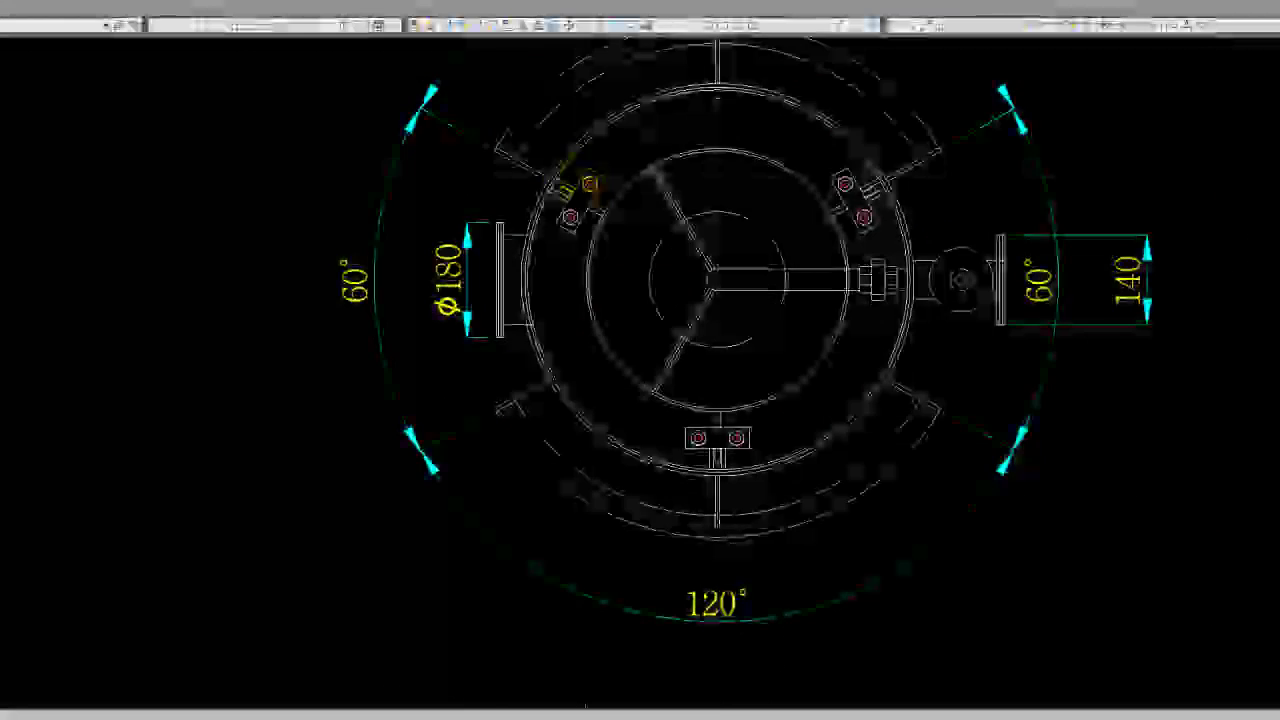
pyautogui.scroll(5, 555, 162)
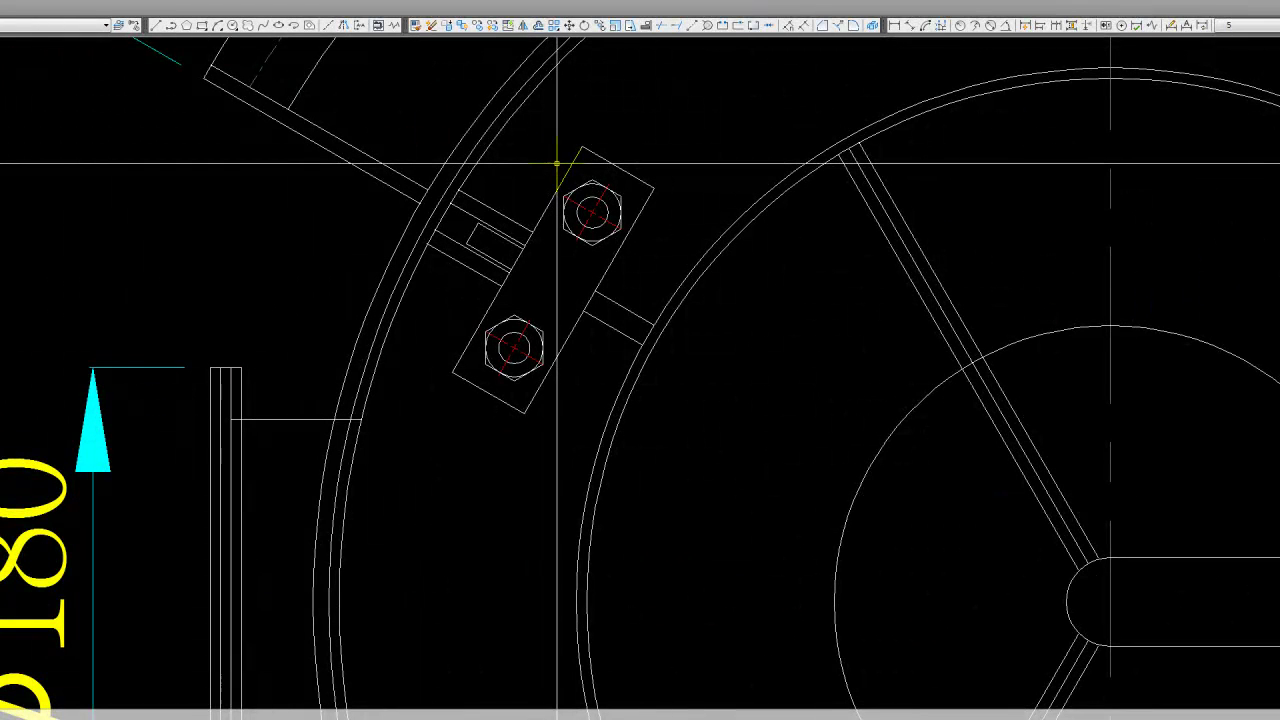
pyautogui.scroll(-1, 558, 162)
pyautogui.scroll(-4, 571, 160)
pyautogui.scroll(-2, 571, 165)
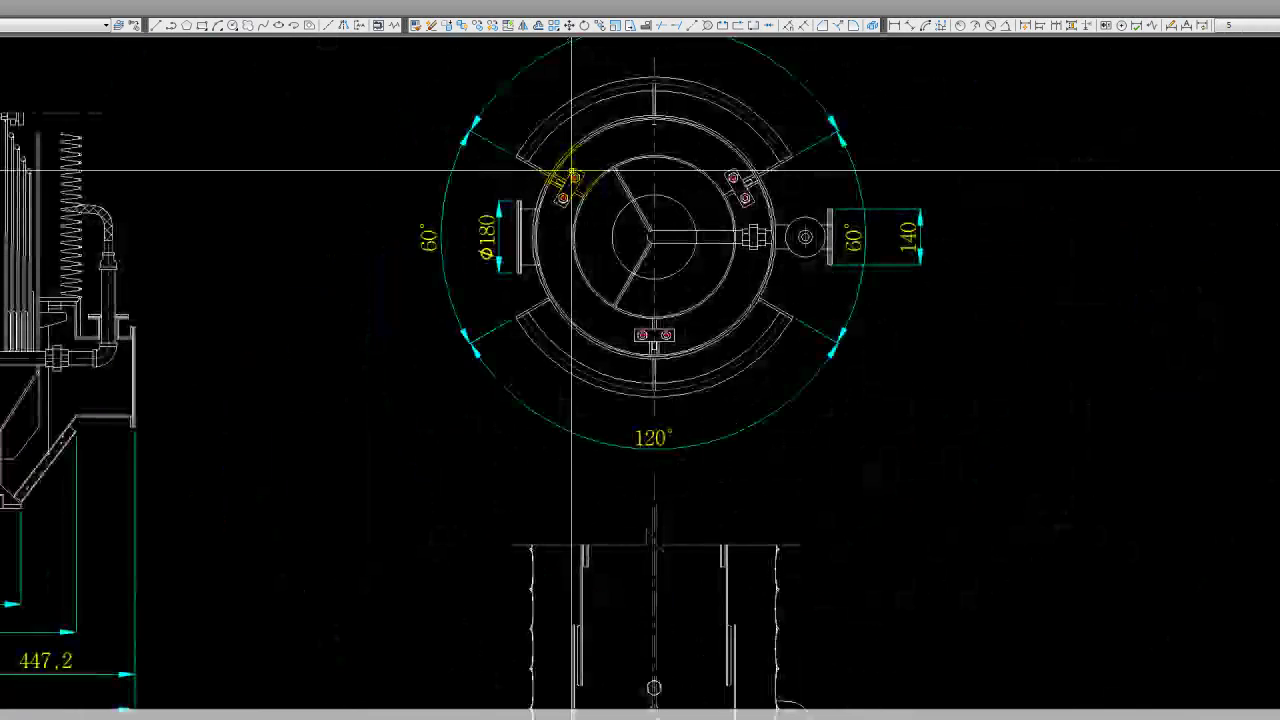
pyautogui.scroll(-1, 572, 172)
pyautogui.scroll(4, 652, 338)
pyautogui.scroll(3, 651, 343)
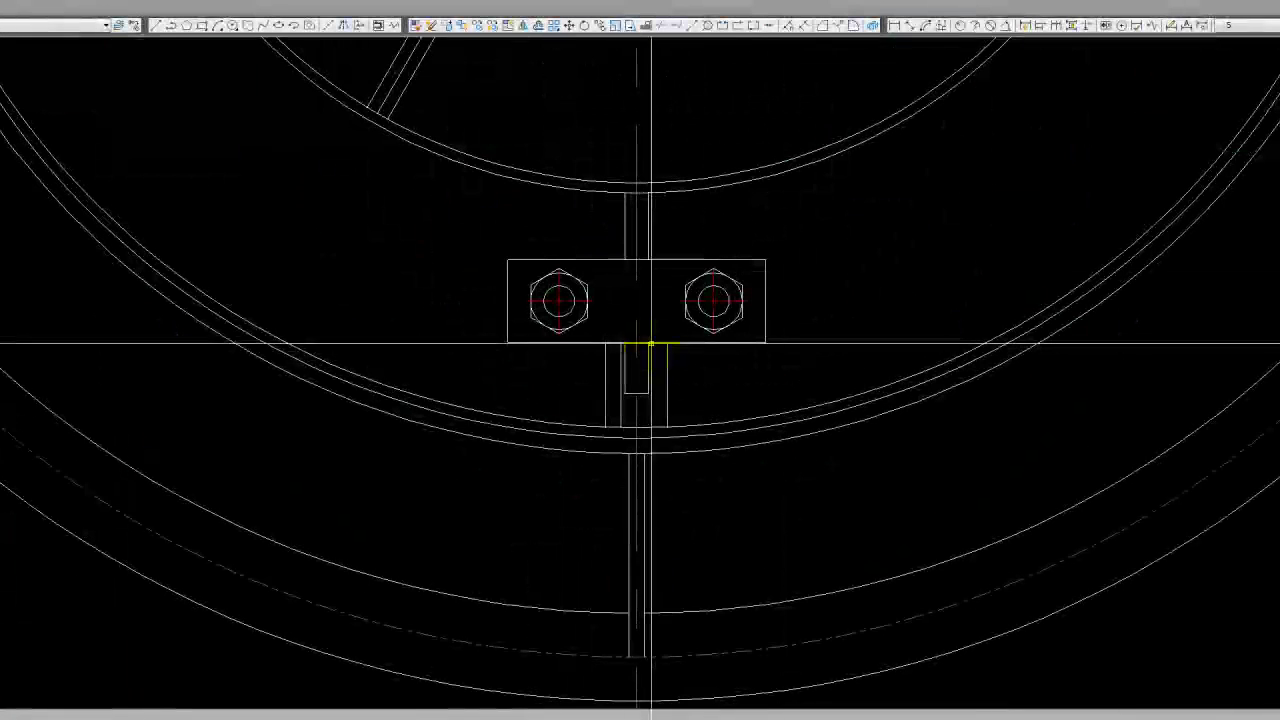
pyautogui.scroll(2, 685, 335)
pyautogui.scroll(-6, 628, 251)
pyautogui.scroll(-6, 628, 260)
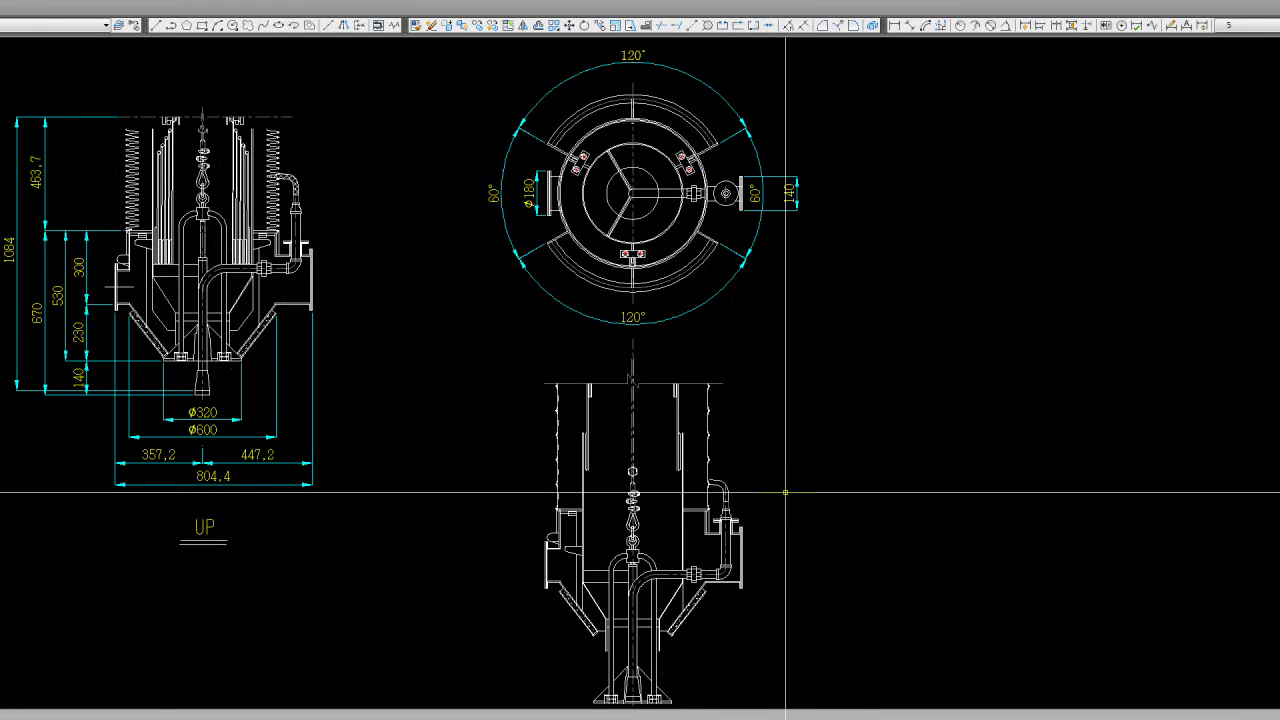
# Zoom into the DOWN view's piping, then move over to the UP view's 447,2 and 804,4 dimensions
pyautogui.scroll(4, 785, 492)
pyautogui.moveTo(709, 563); pyautogui.dragTo(707, 447, button='middle')
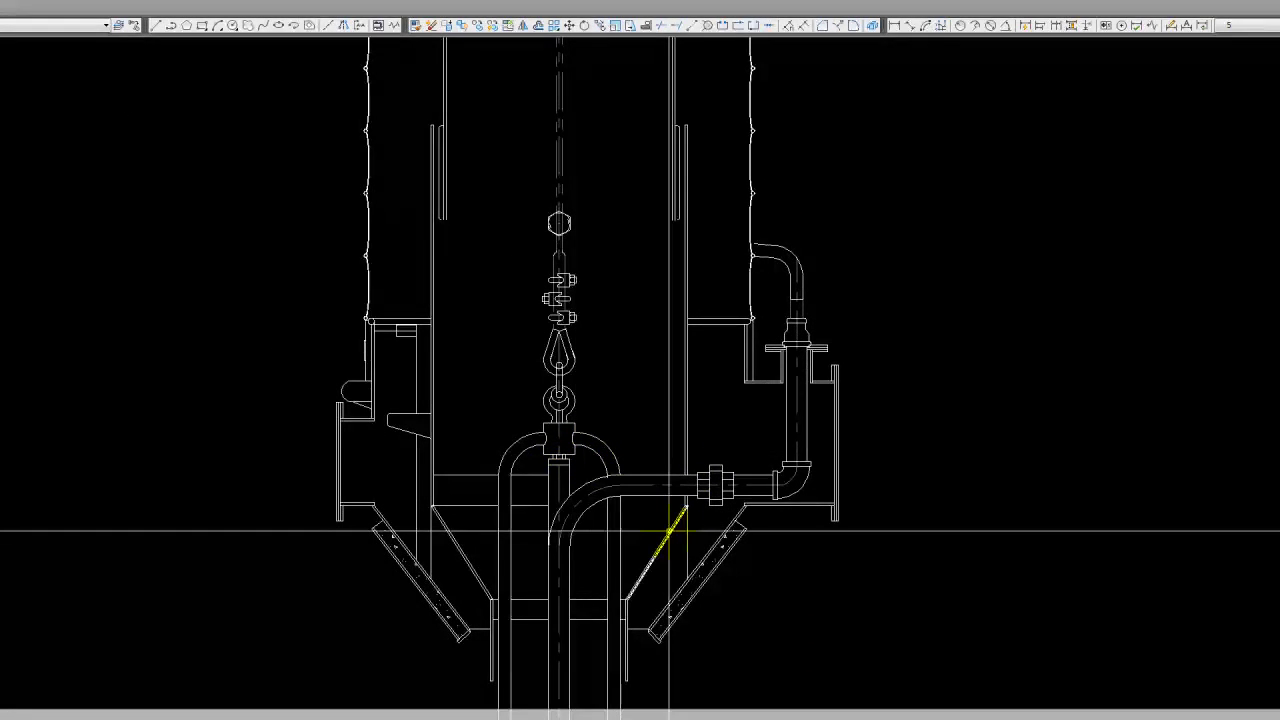
pyautogui.scroll(-4, 668, 531)
pyautogui.scroll(-2, 650, 522)
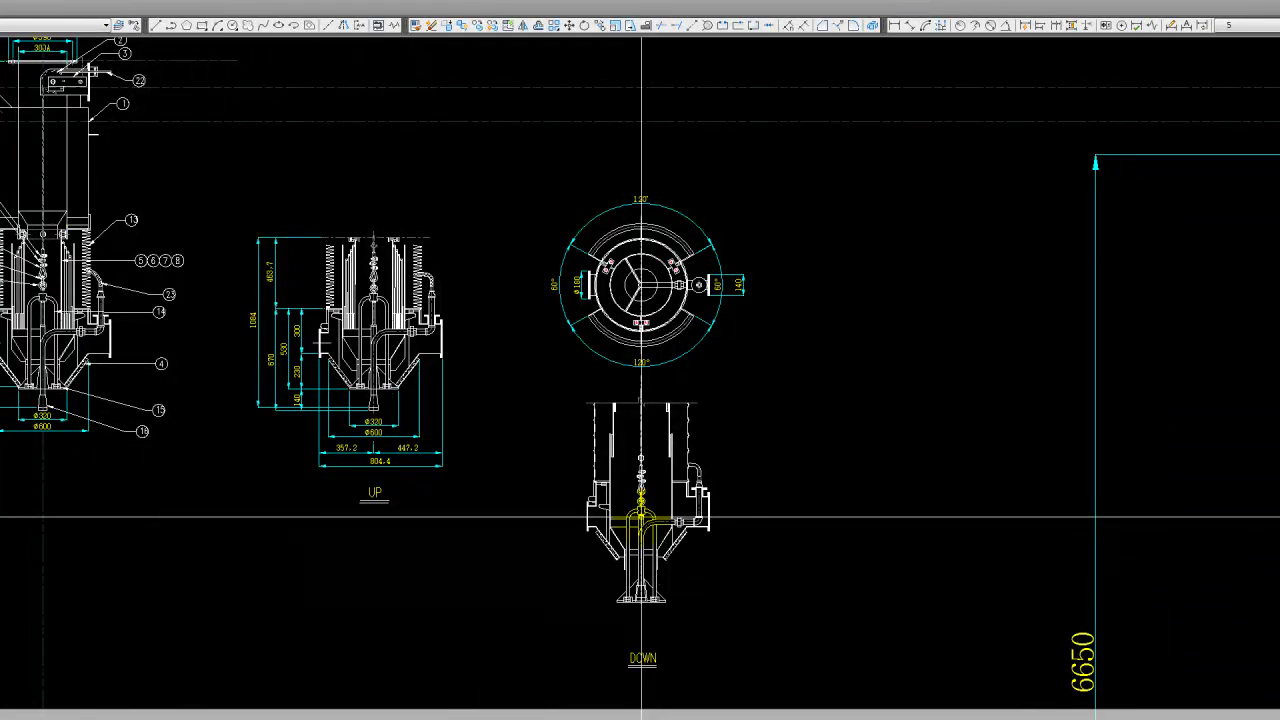
pyautogui.scroll(4, 645, 521)
pyautogui.scroll(2, 625, 513)
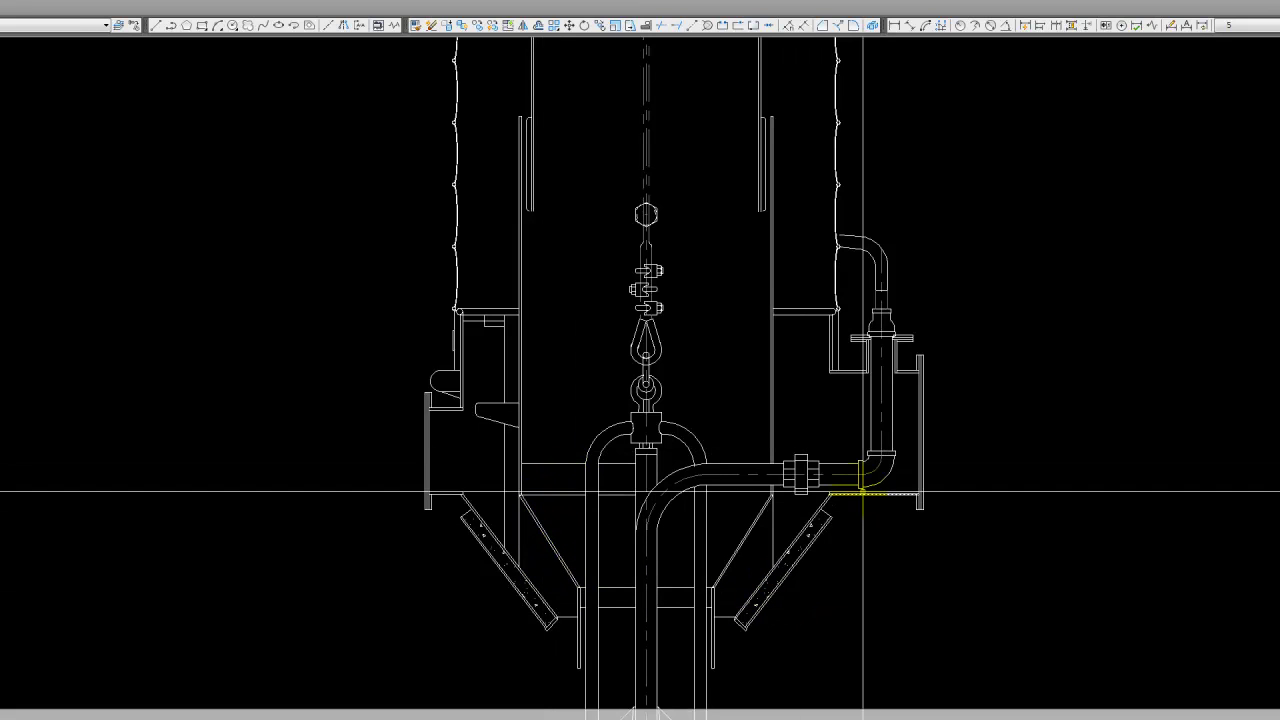
pyautogui.moveTo(808, 457); pyautogui.dragTo(804, 483, button='middle')
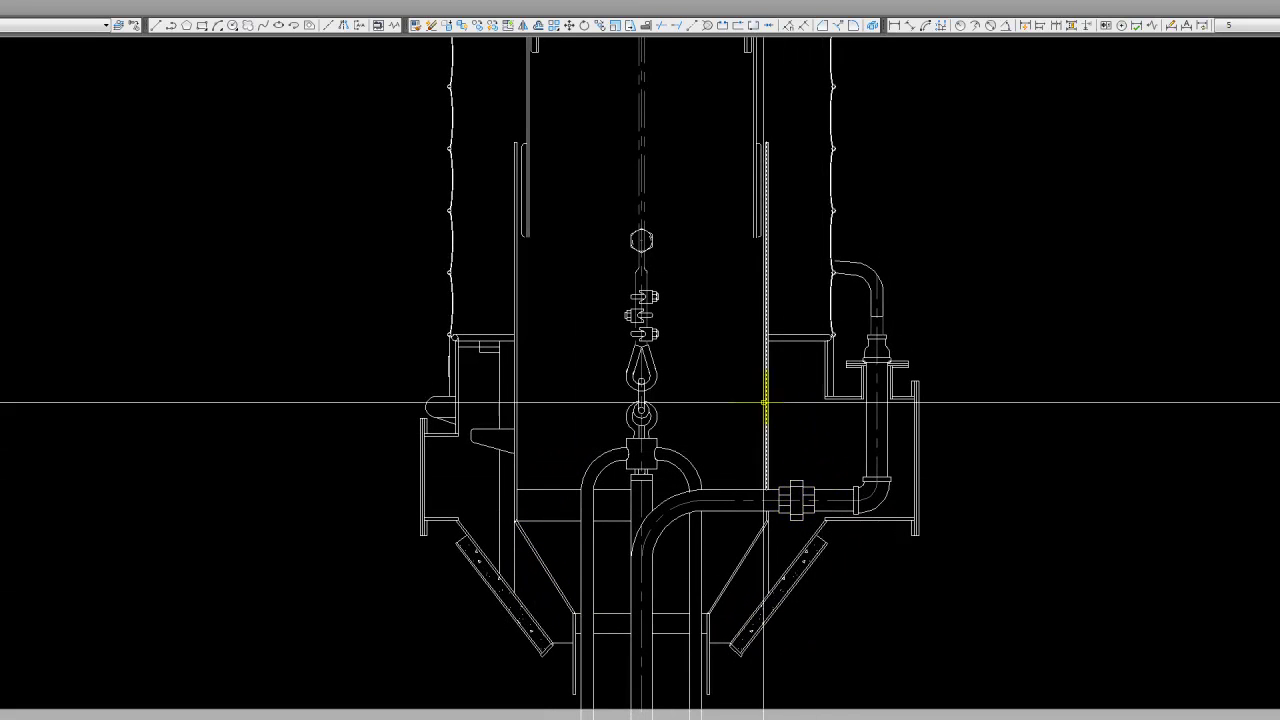
pyautogui.scroll(2, 795, 376)
pyautogui.moveTo(599, 407); pyautogui.dragTo(649, 411, button='middle')
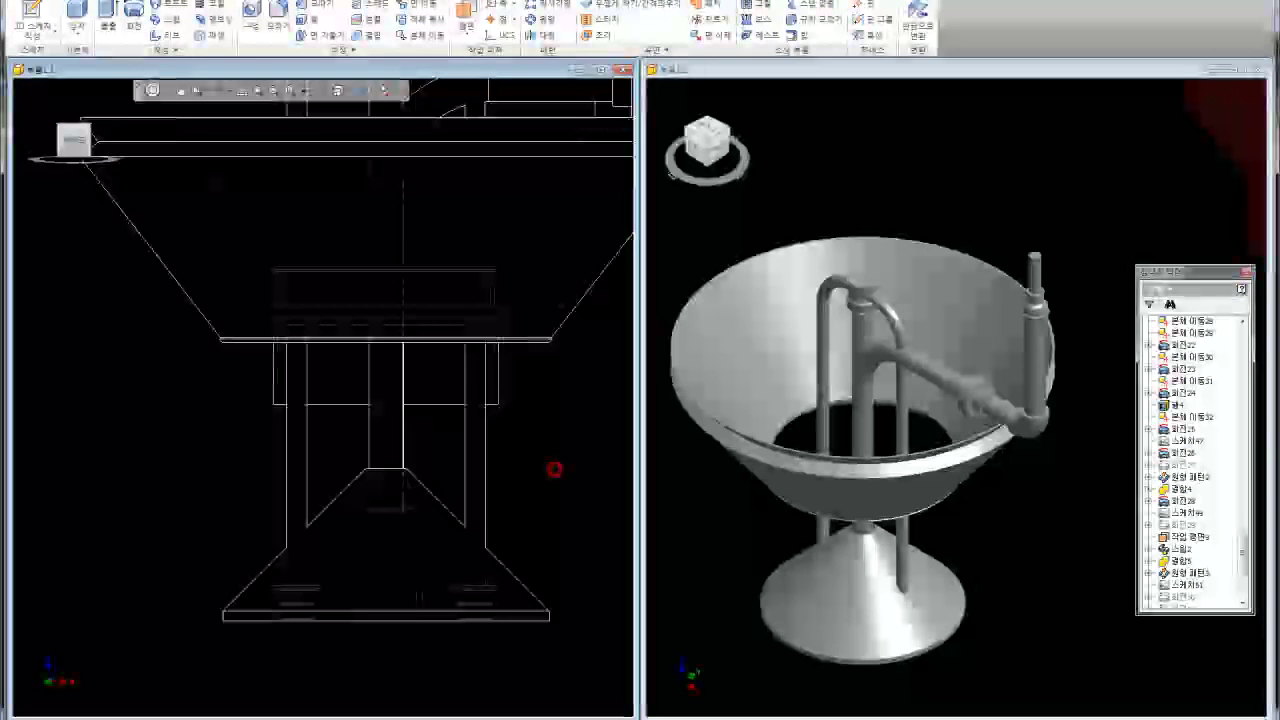
# Zoom out the left wireframe view until the ribbed column and right-side piping are visible
pyautogui.moveTo(537, 491); pyautogui.dragTo(483, 545, button='middle')
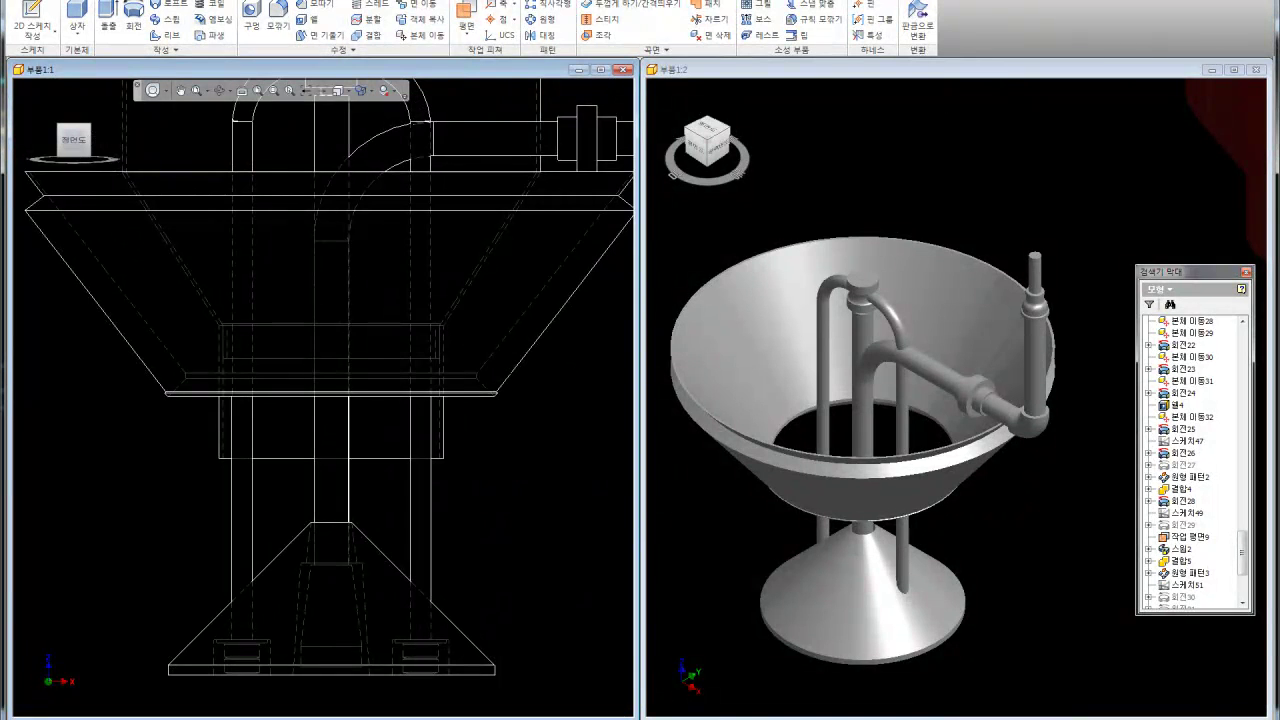
pyautogui.scroll(-3, 482, 452)
pyautogui.scroll(-3, 485, 463)
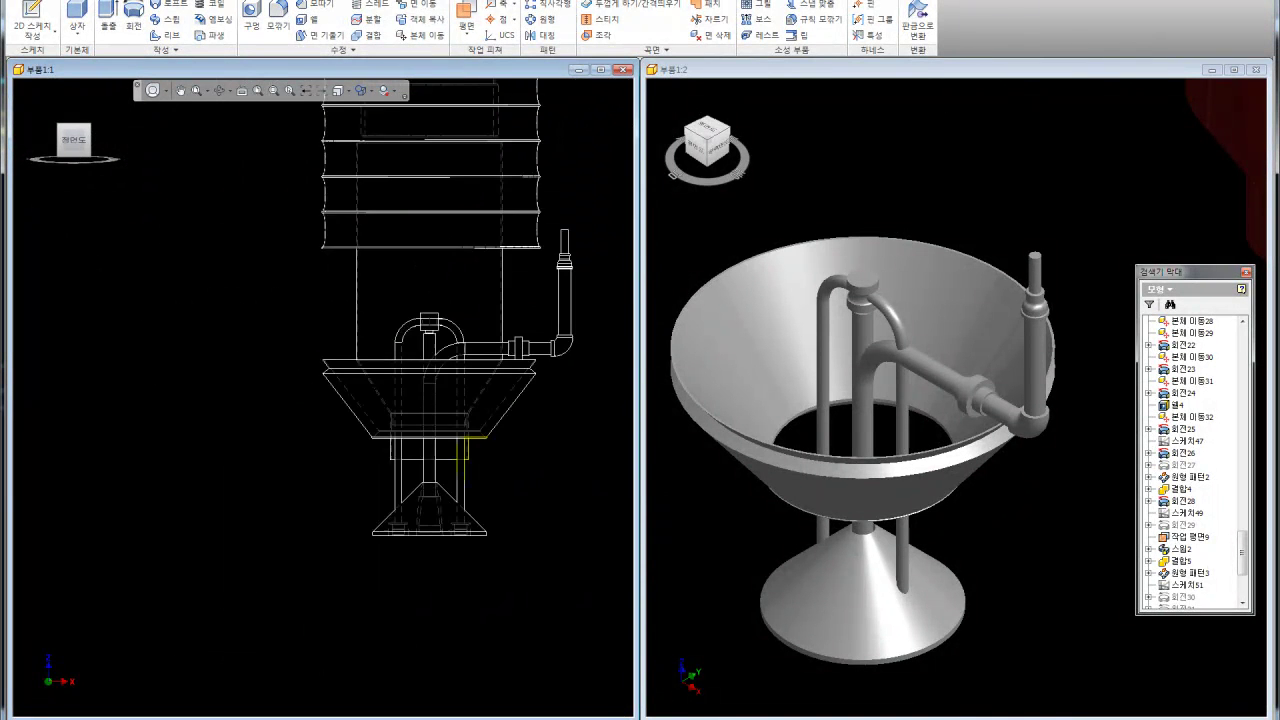
pyautogui.scroll(3, 545, 348)
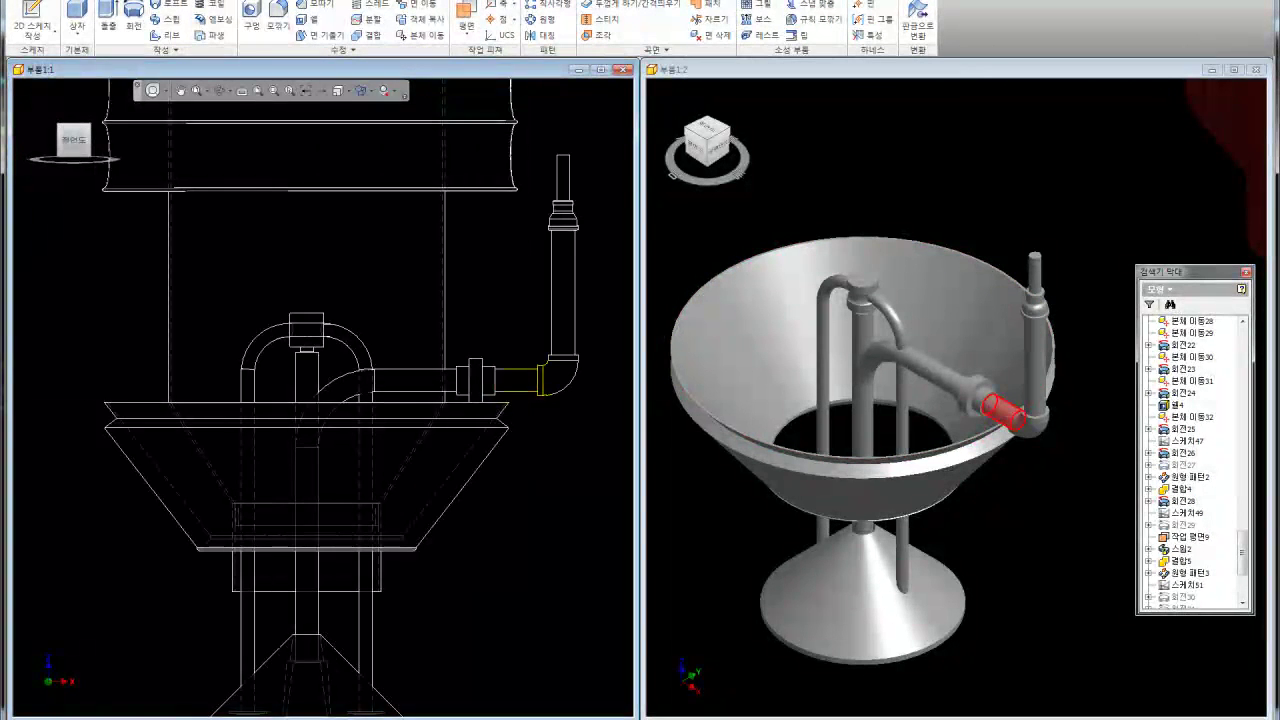
pyautogui.moveTo(540, 378); pyautogui.dragTo(511, 438, button='middle')
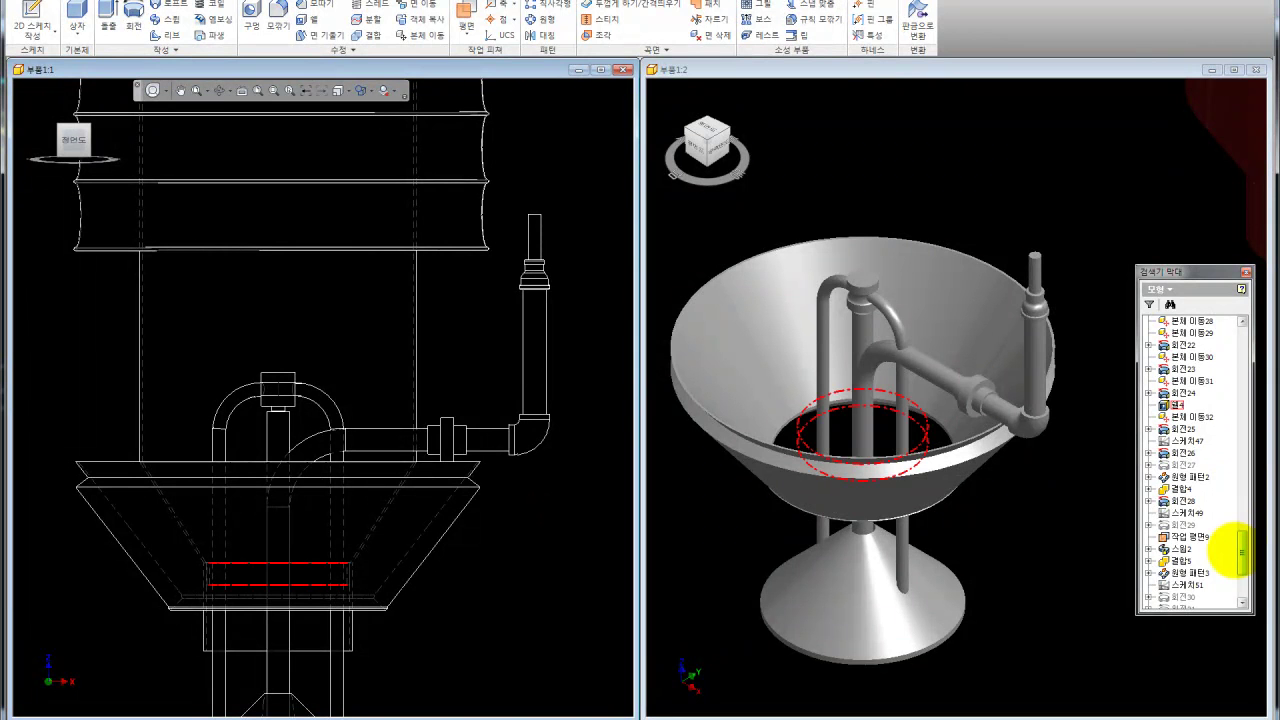
# Hide work plane 9 (작업 평면9) by turning off its Visibility
pyautogui.rightClick(1185, 537)
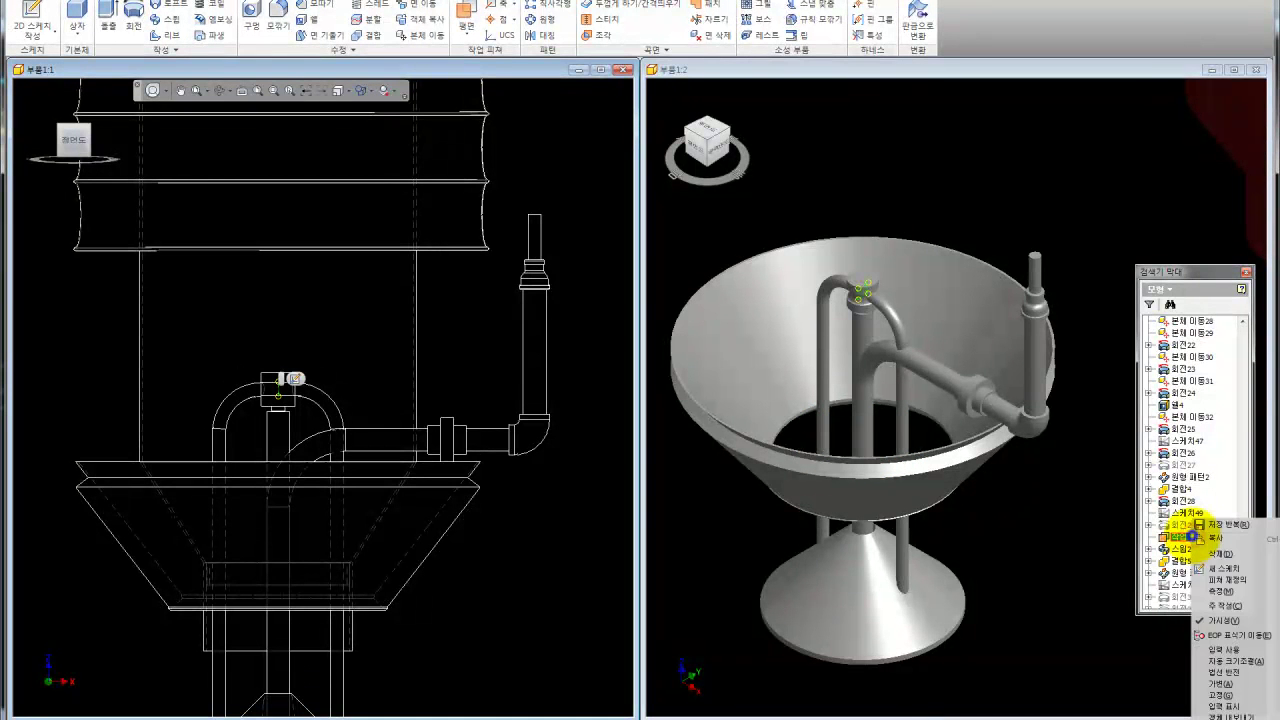
pyautogui.click(1215, 620)
pyautogui.scroll(3, 1232, 555)
pyautogui.scroll(15, 1222, 450)
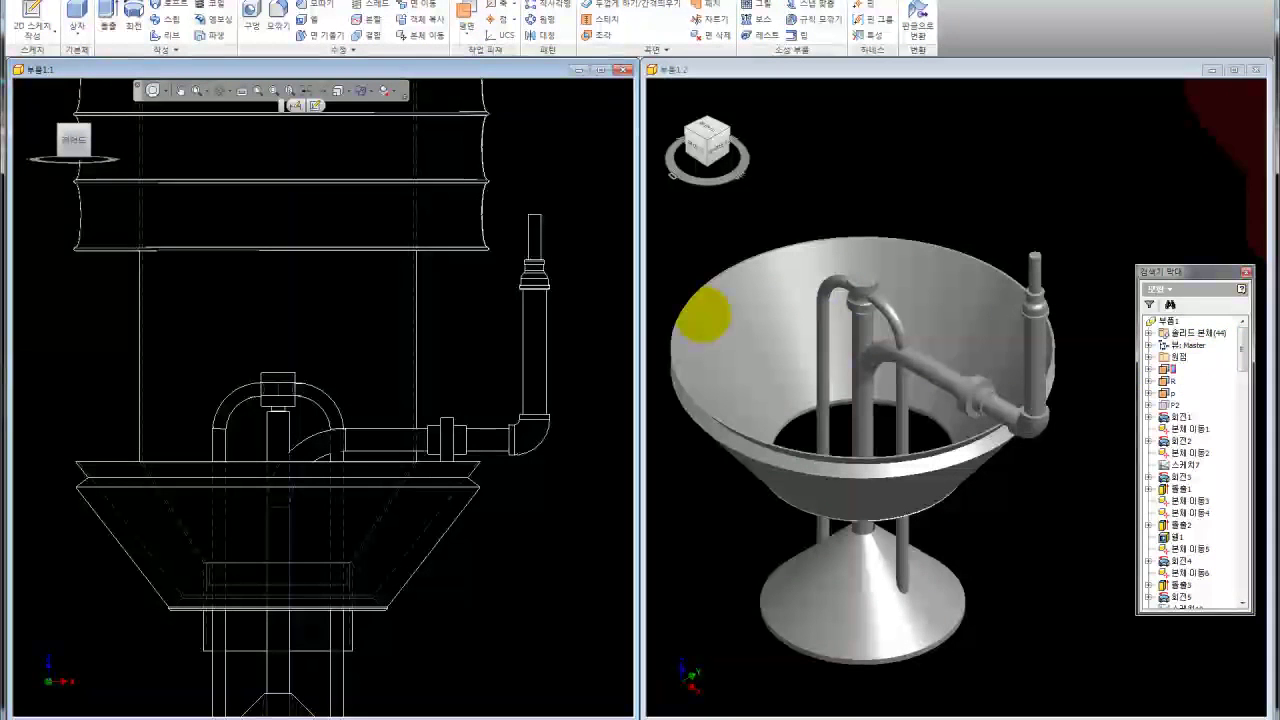
# Start a new 2D sketch and check its Format line colour, leaving it yellow
pyautogui.click(318, 104)
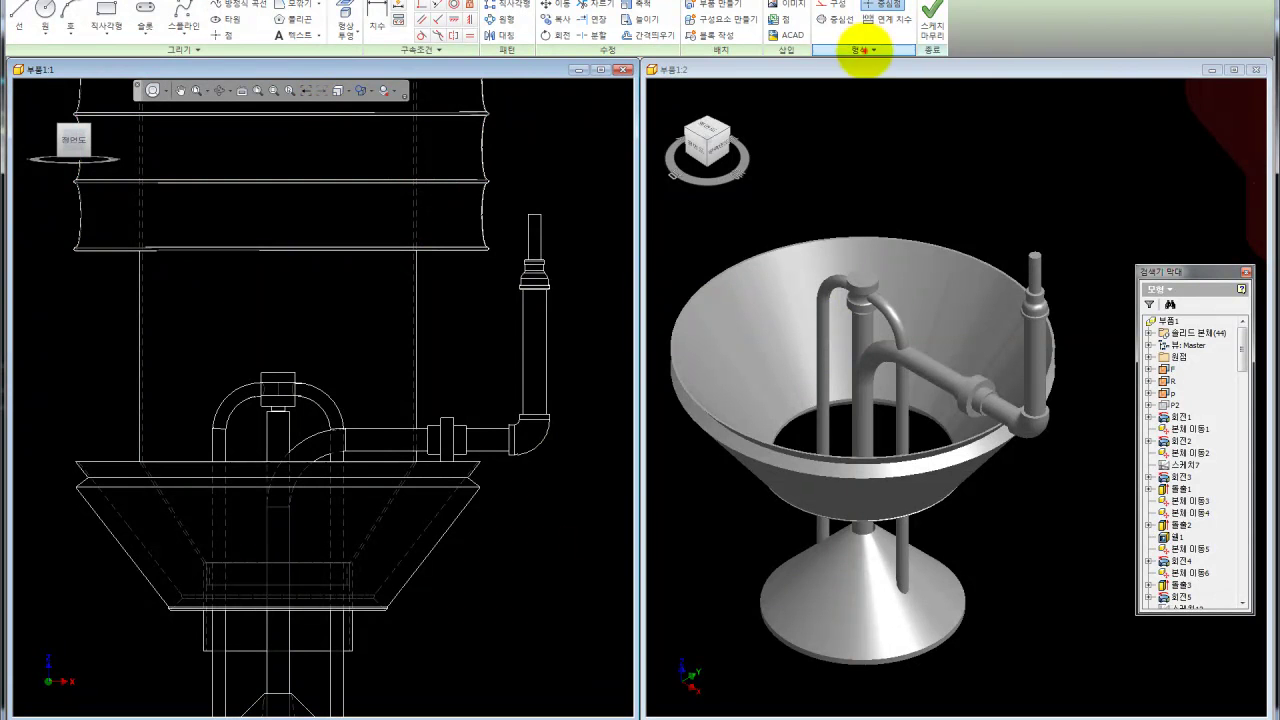
pyautogui.click(866, 48)
pyautogui.click(880, 80)
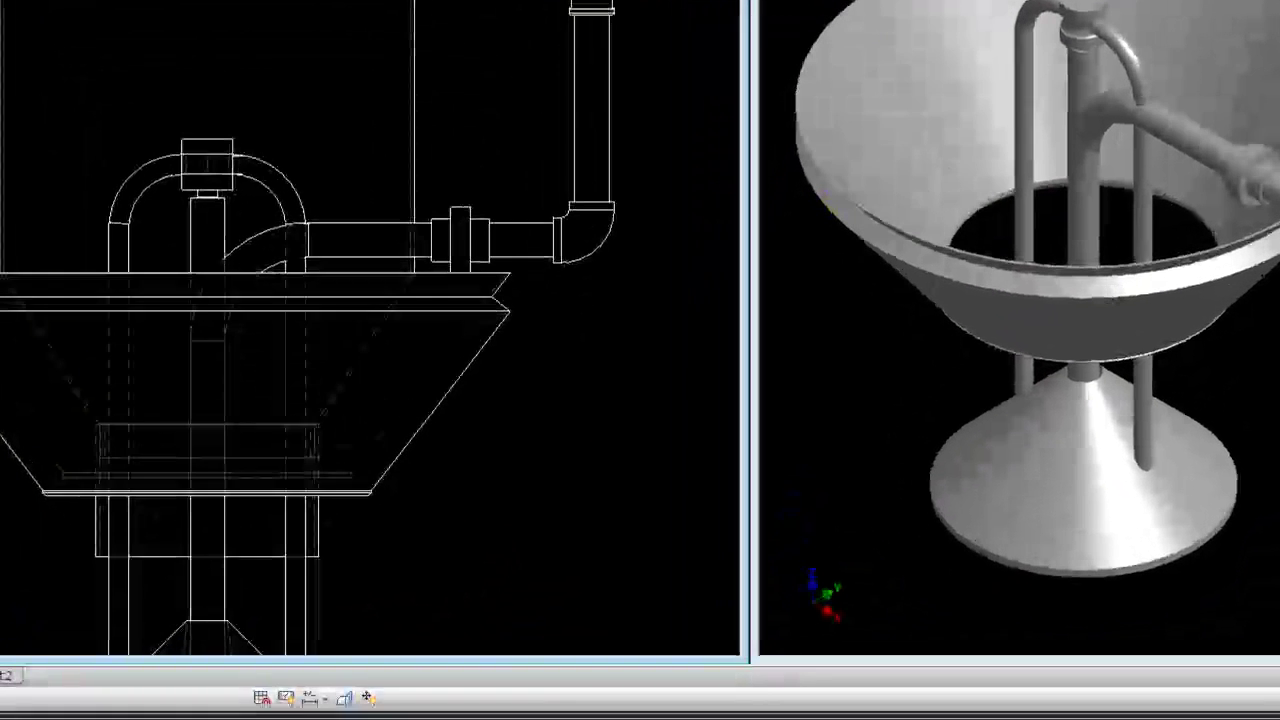
pyautogui.click(651, 410)
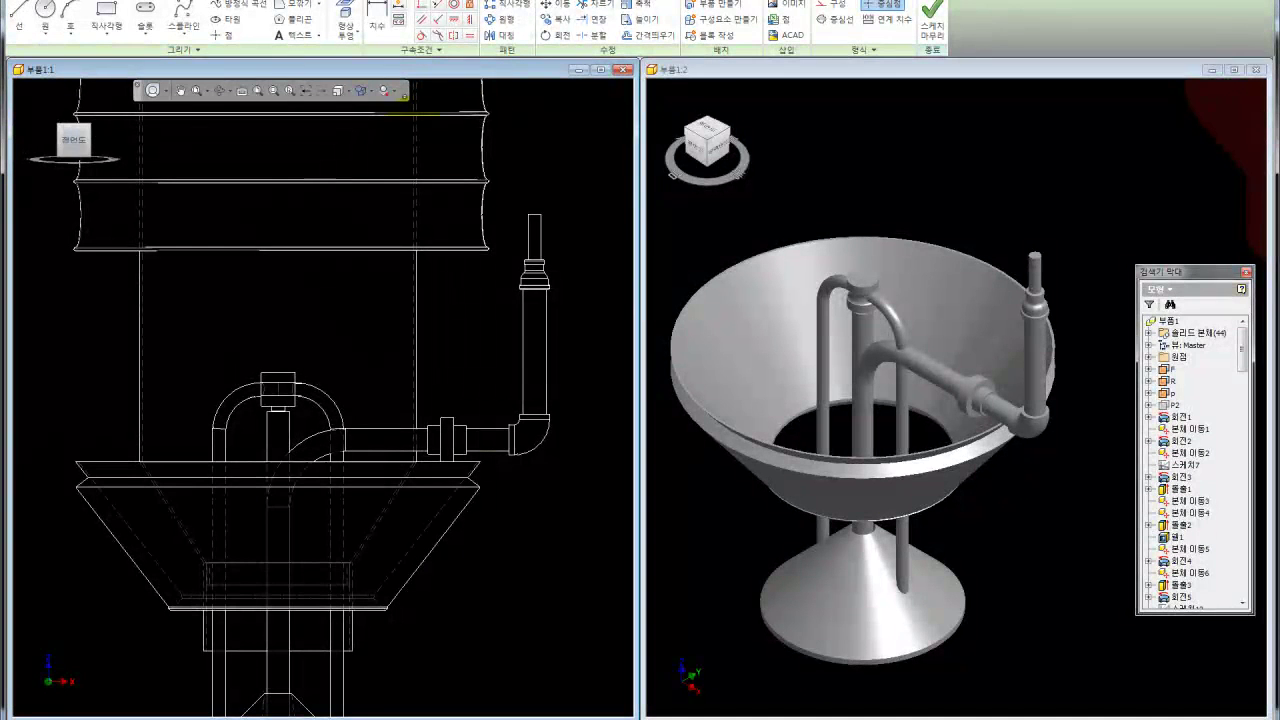
# Switch the left view's visual style to Monochrome
pyautogui.click(370, 91)
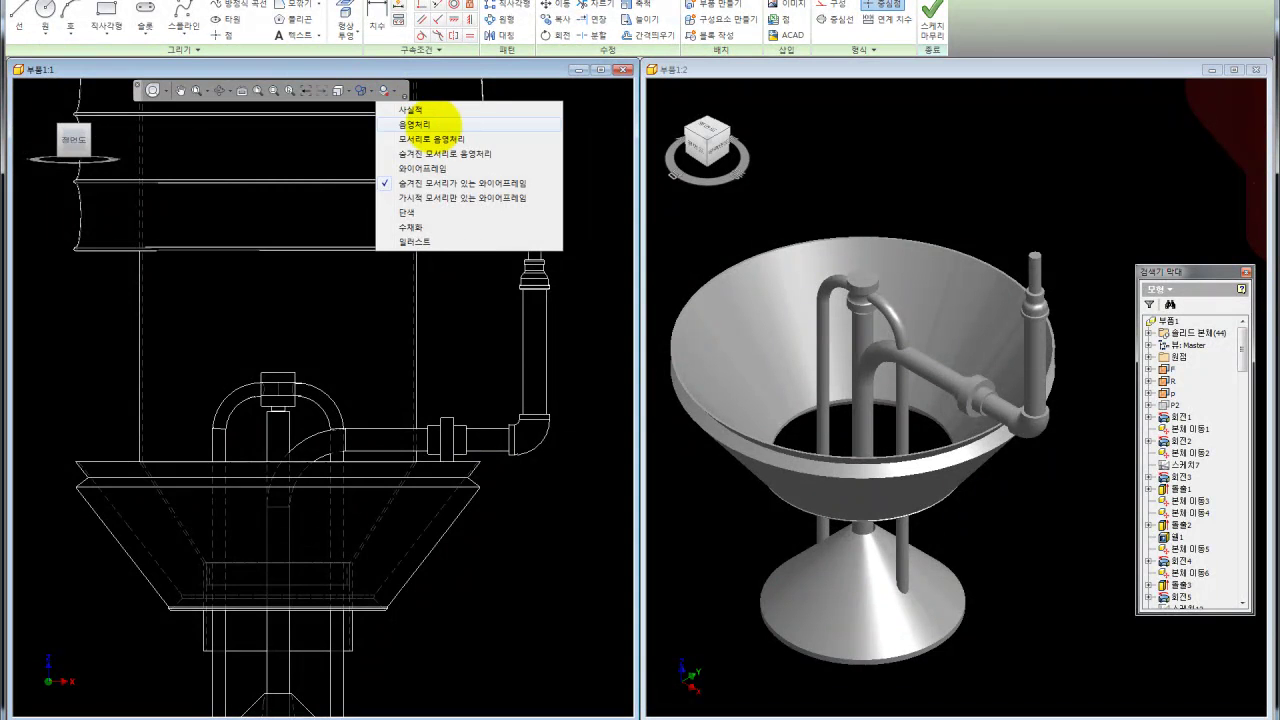
pyautogui.click(440, 124)
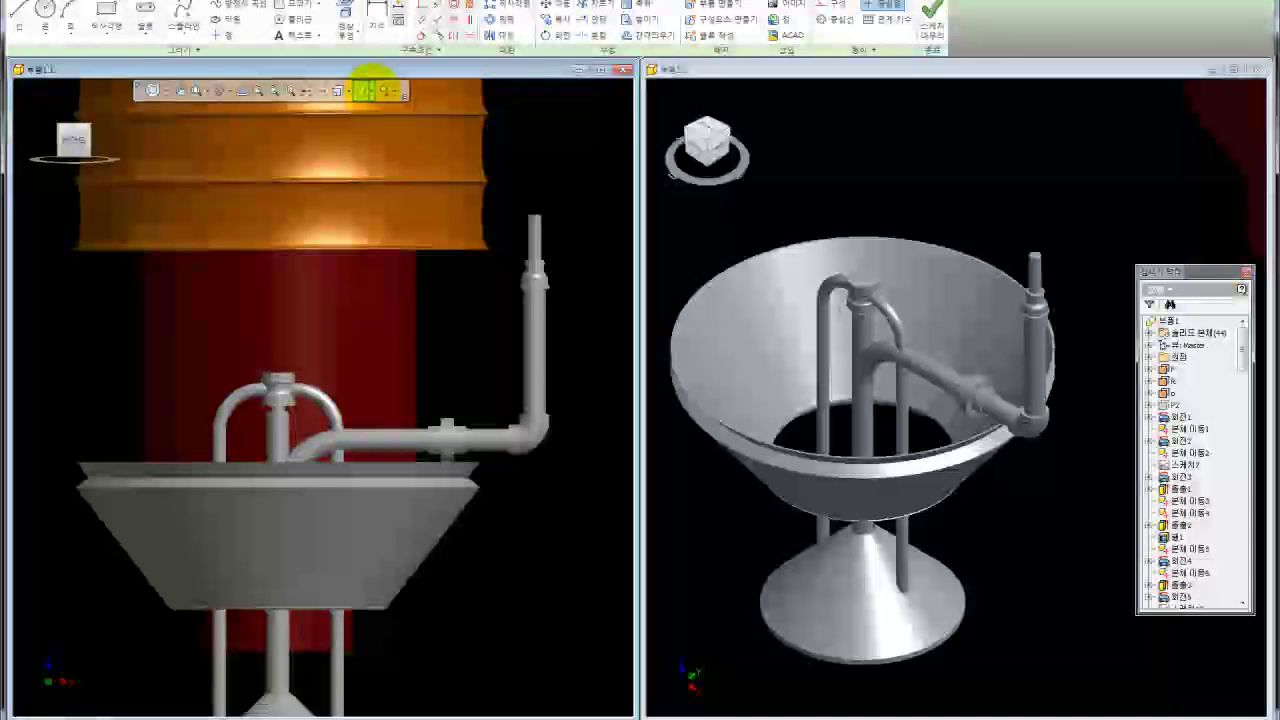
pyautogui.click(368, 91)
pyautogui.click(408, 212)
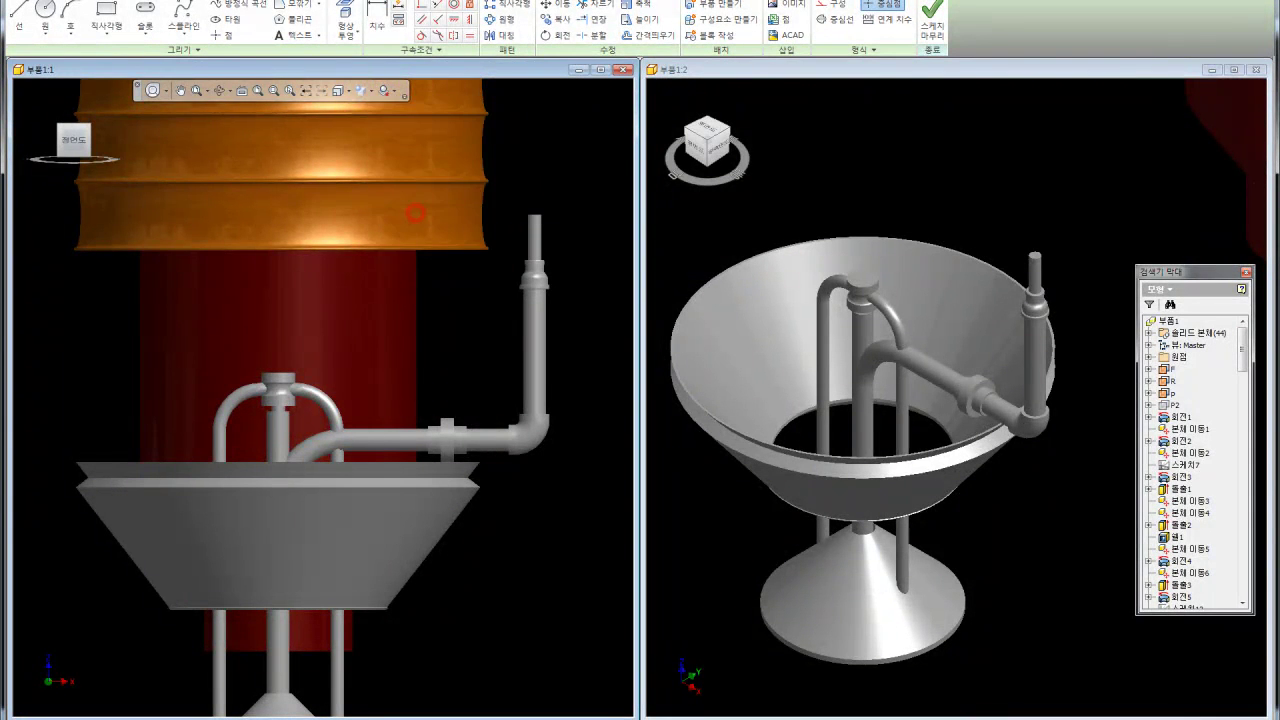
# Fit the whole model in view and colour the window-selected piping sketch lines red
pyautogui.scroll(-5, 444, 329)
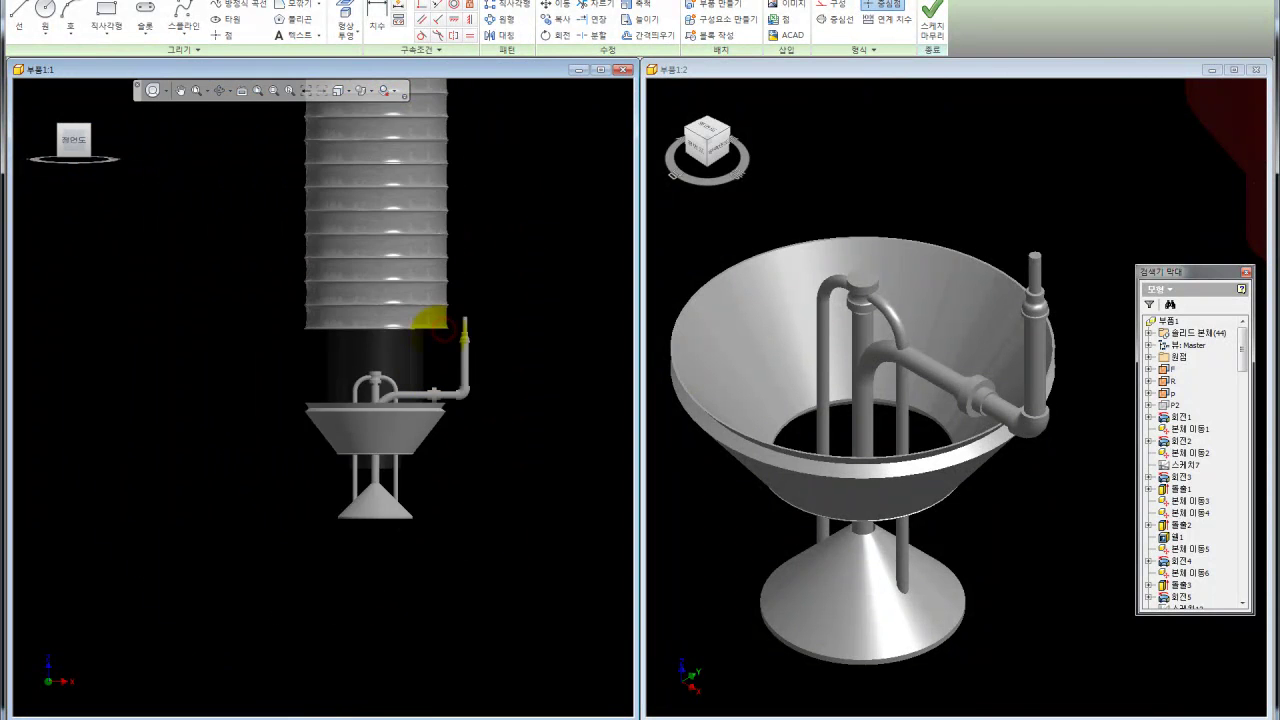
pyautogui.scroll(-3, 428, 314)
pyautogui.press('Home')
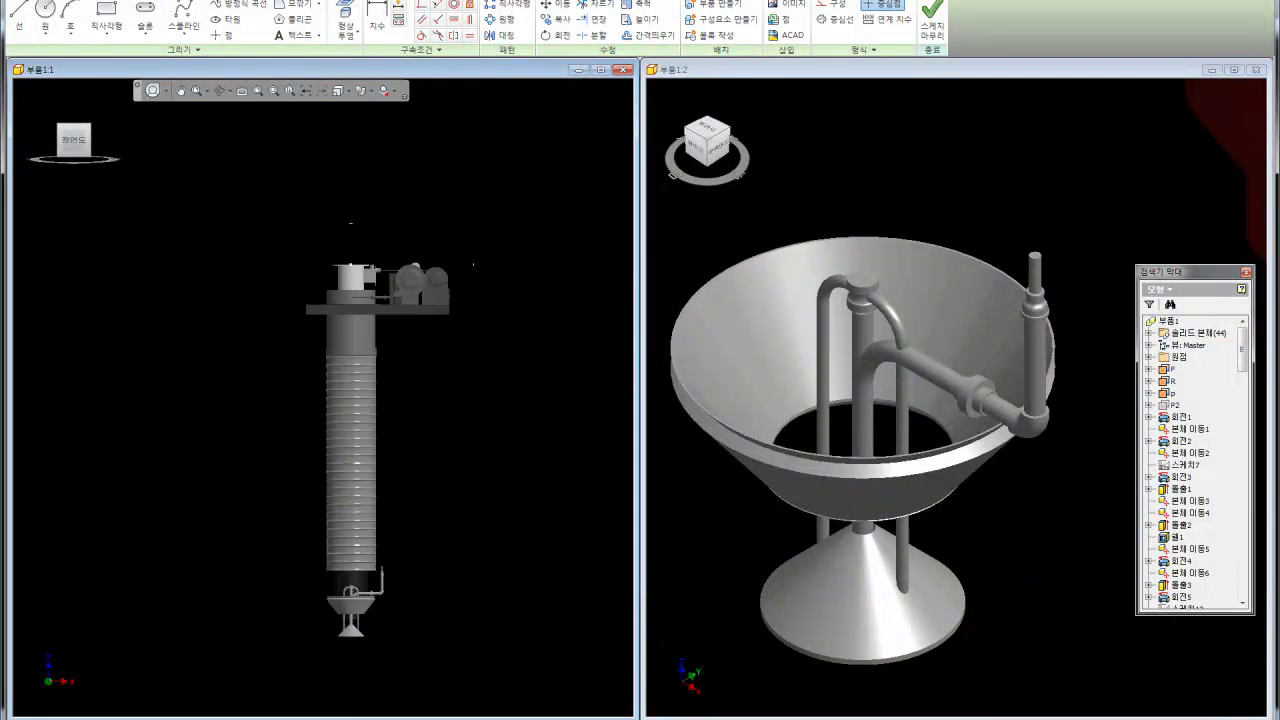
pyautogui.scroll(2, 372, 510)
pyautogui.scroll(2, 372, 510)
pyautogui.scroll(1, 372, 510)
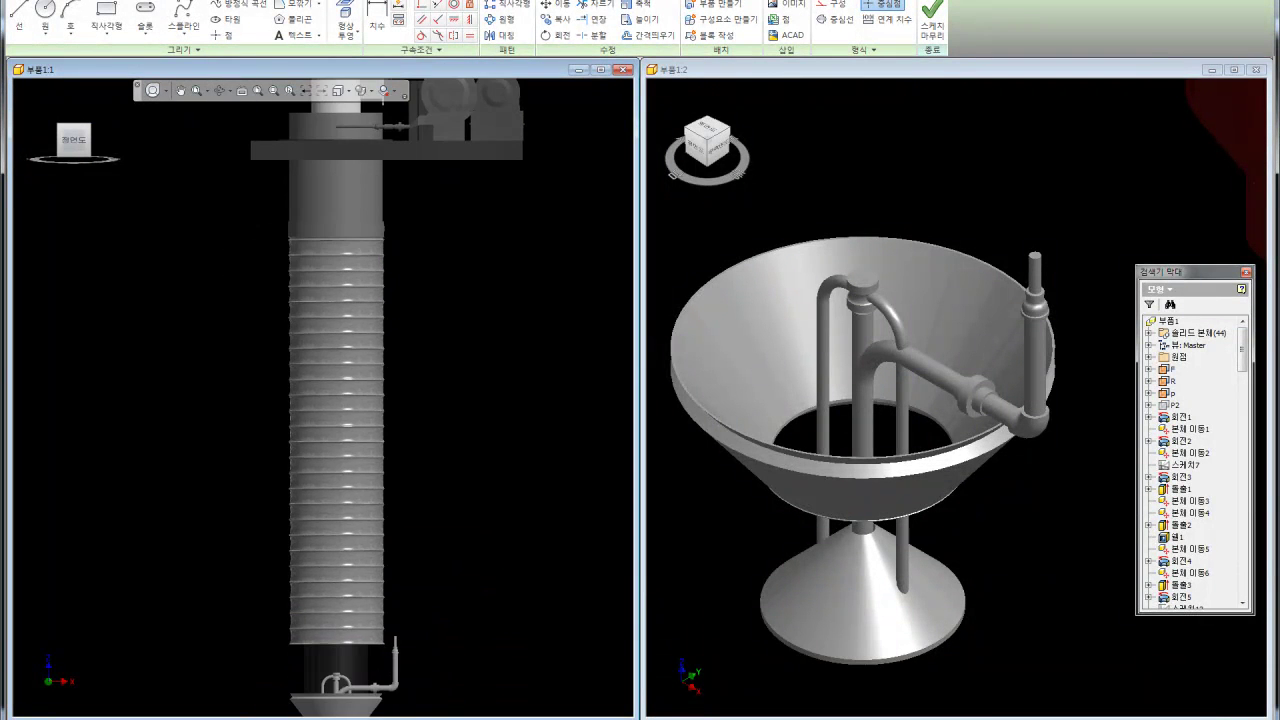
pyautogui.scroll(-2, 419, 483)
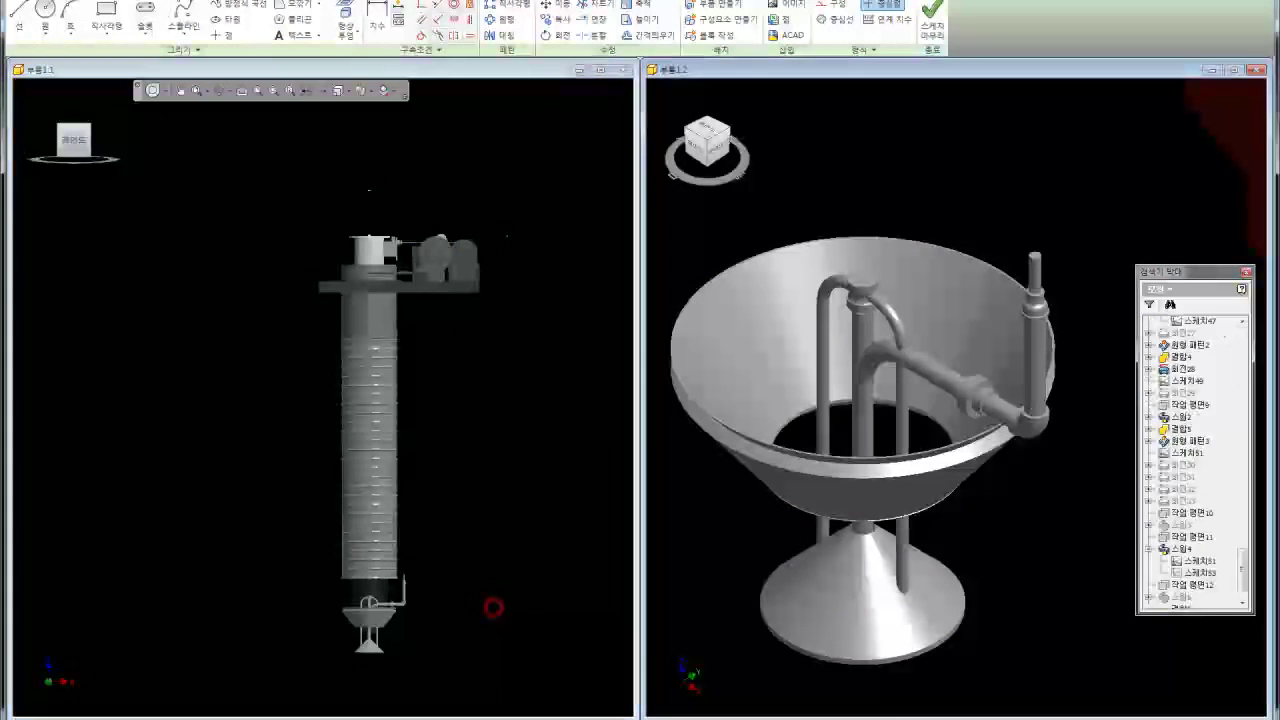
pyautogui.click(443, 147)
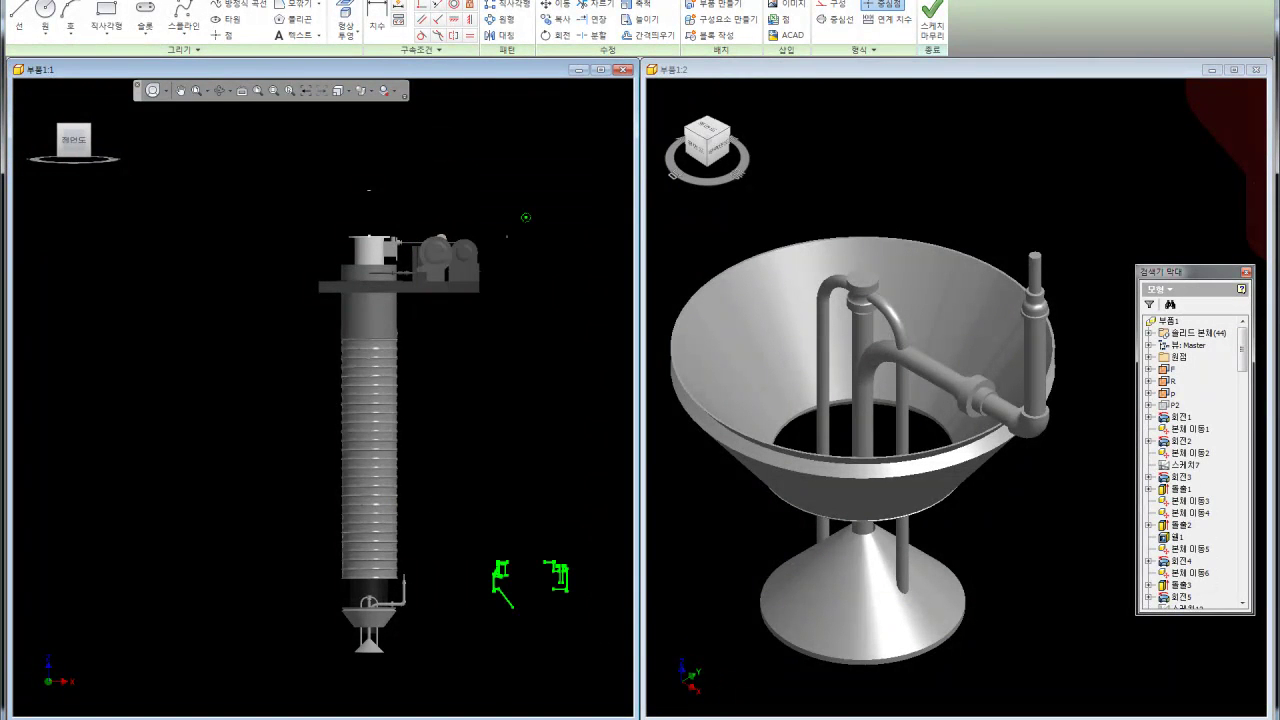
pyautogui.click(862, 49)
pyautogui.click(881, 81)
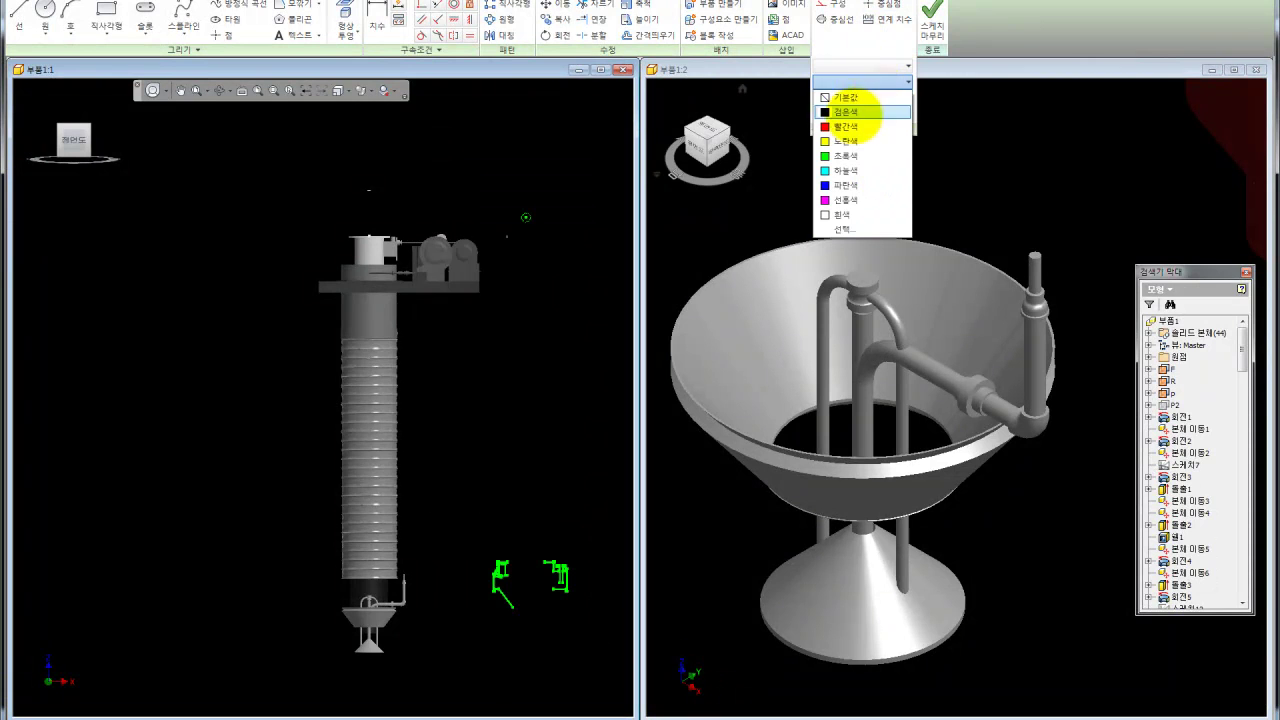
pyautogui.click(842, 214)
# Display the left view as Shaded with Edges, with the column sitting higher
pyautogui.scroll(3, 548, 590)
pyautogui.scroll(-3, 495, 570)
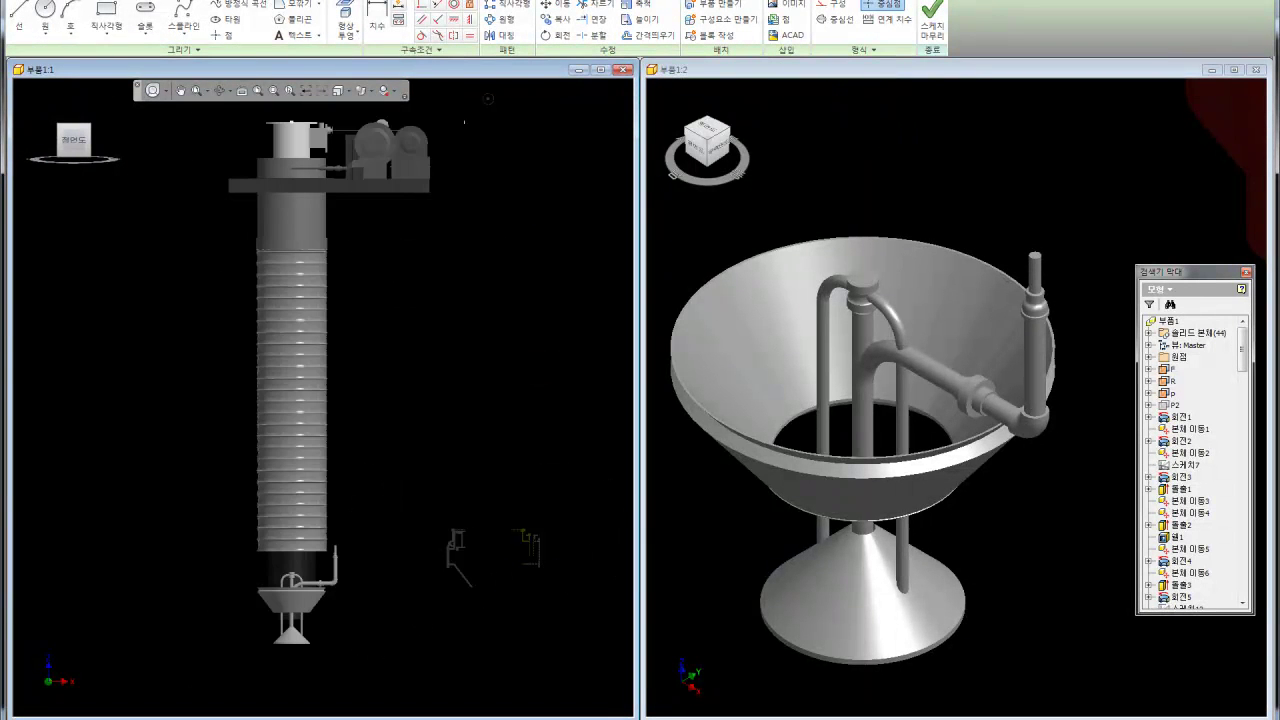
pyautogui.click(366, 89)
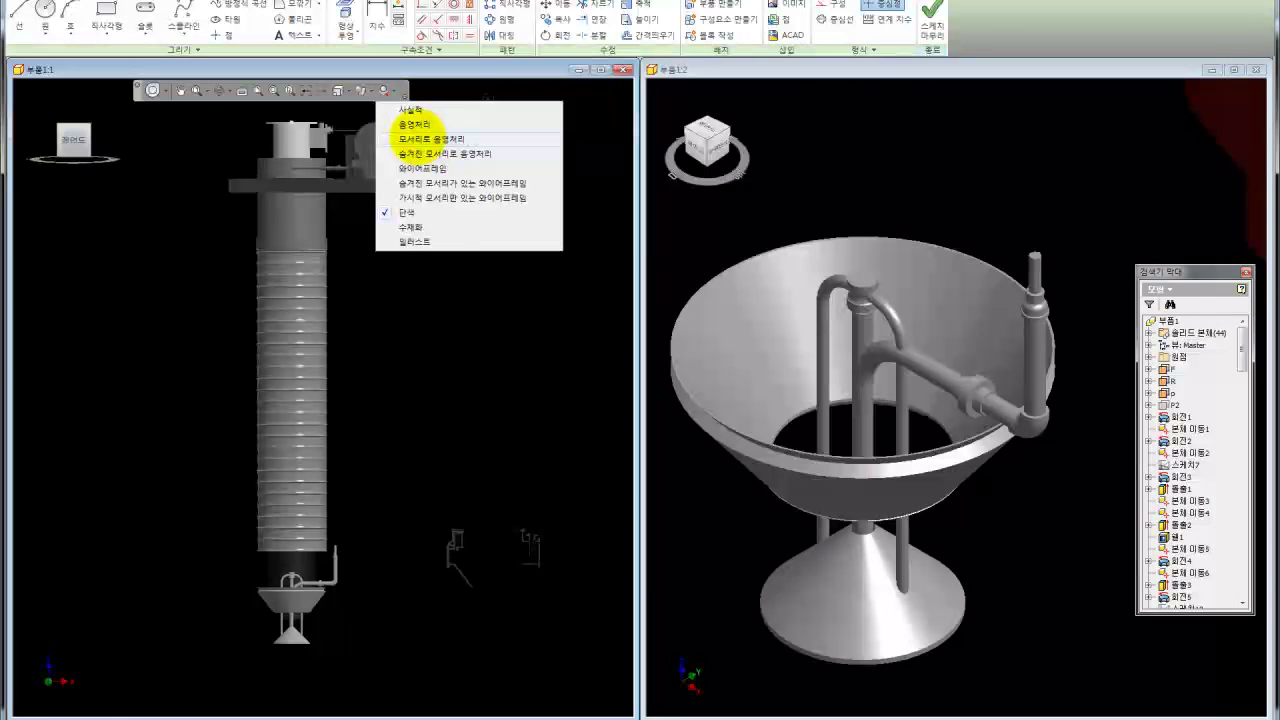
pyautogui.click(418, 139)
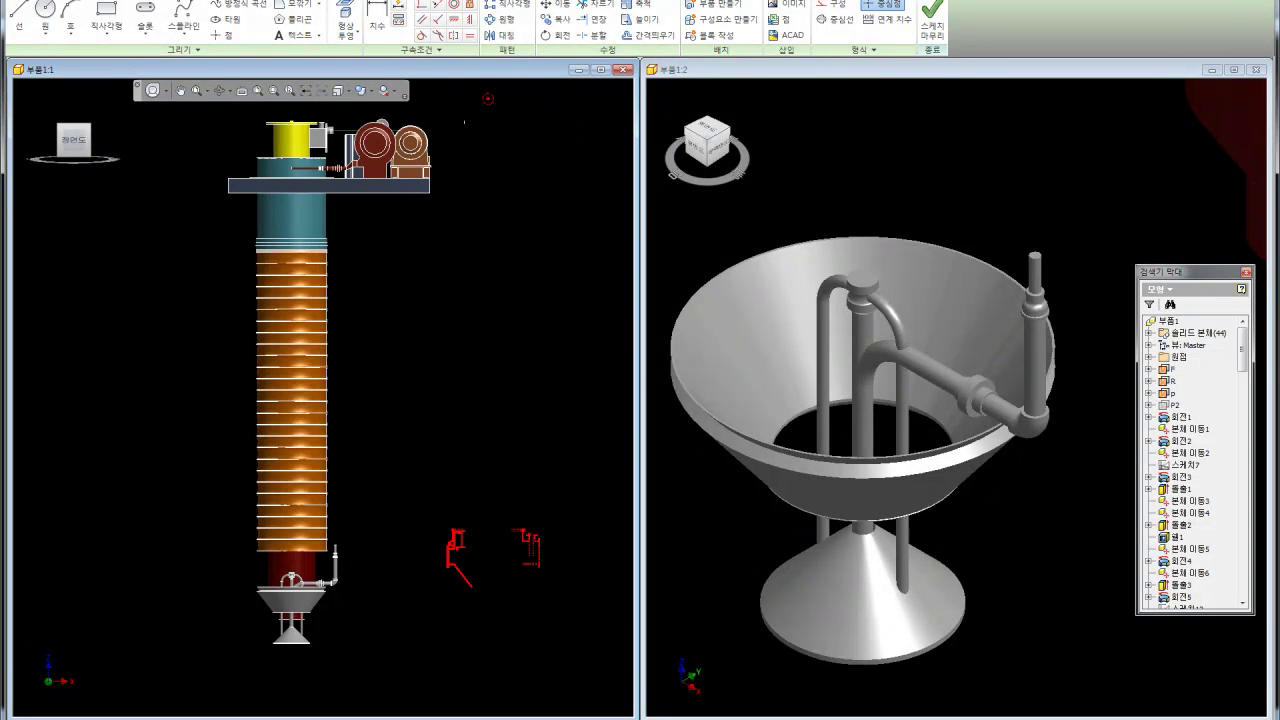
pyautogui.scroll(5, 349, 120)
pyautogui.scroll(-5, 382, 233)
pyautogui.scroll(-2, 382, 233)
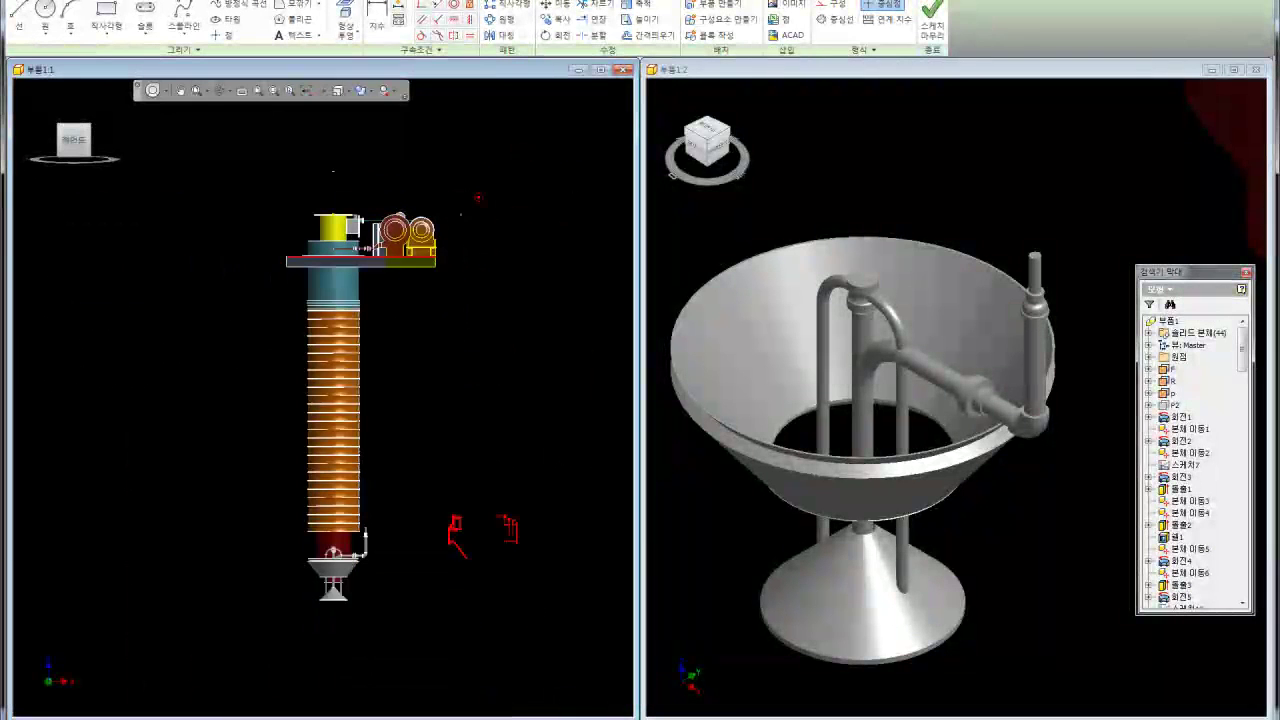
pyautogui.moveTo(382, 233); pyautogui.dragTo(380, 209, button='middle')
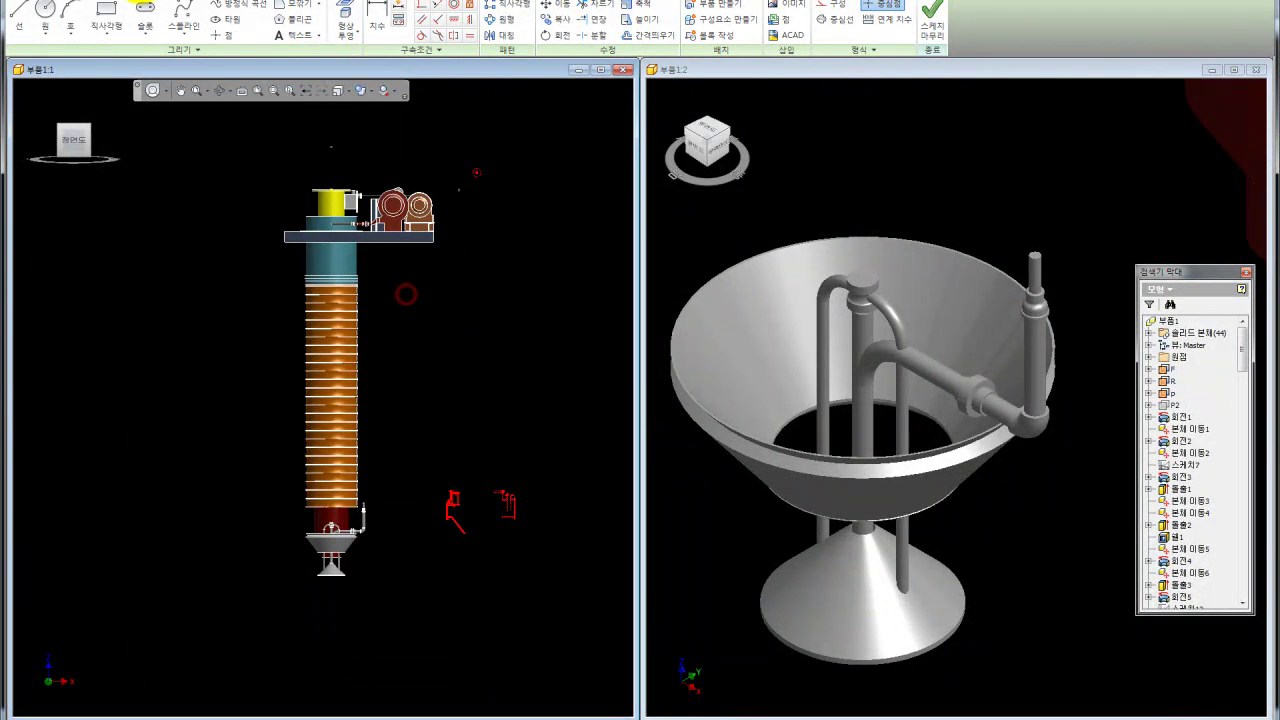
# Set model edges to Part Color in Application Options' Display settings and apply
pyautogui.click(145, 14)
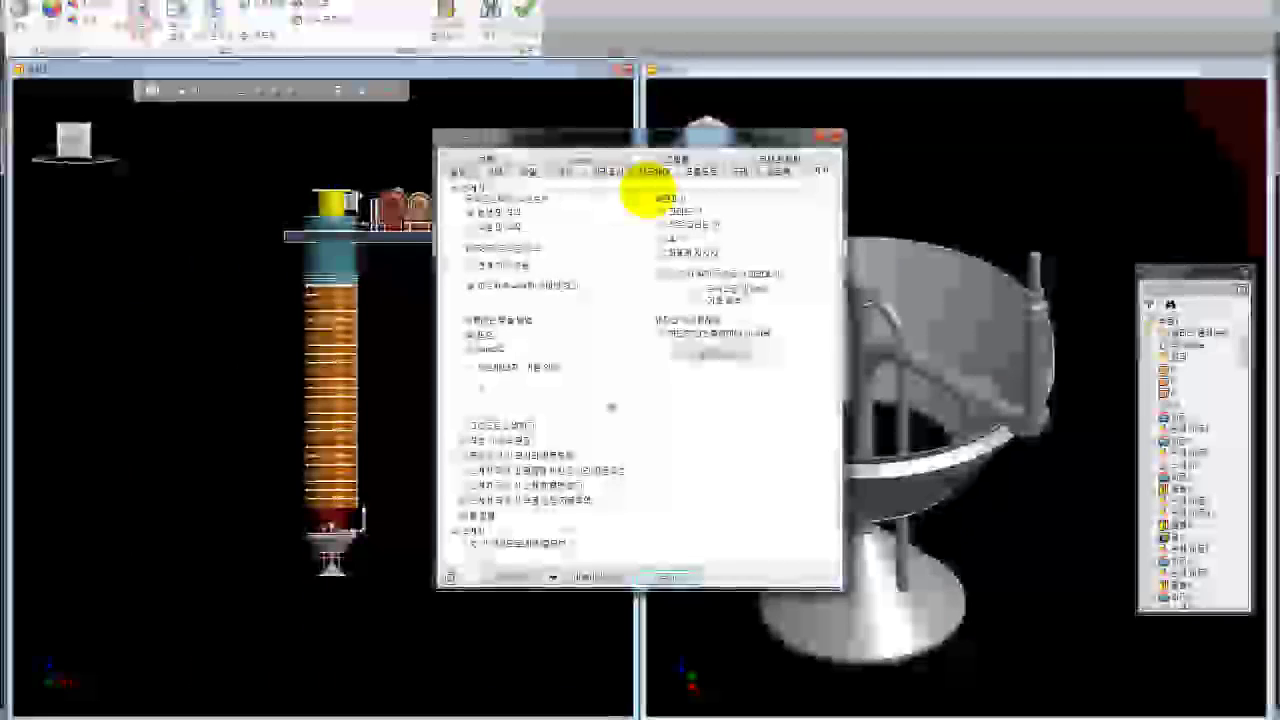
pyautogui.click(607, 171)
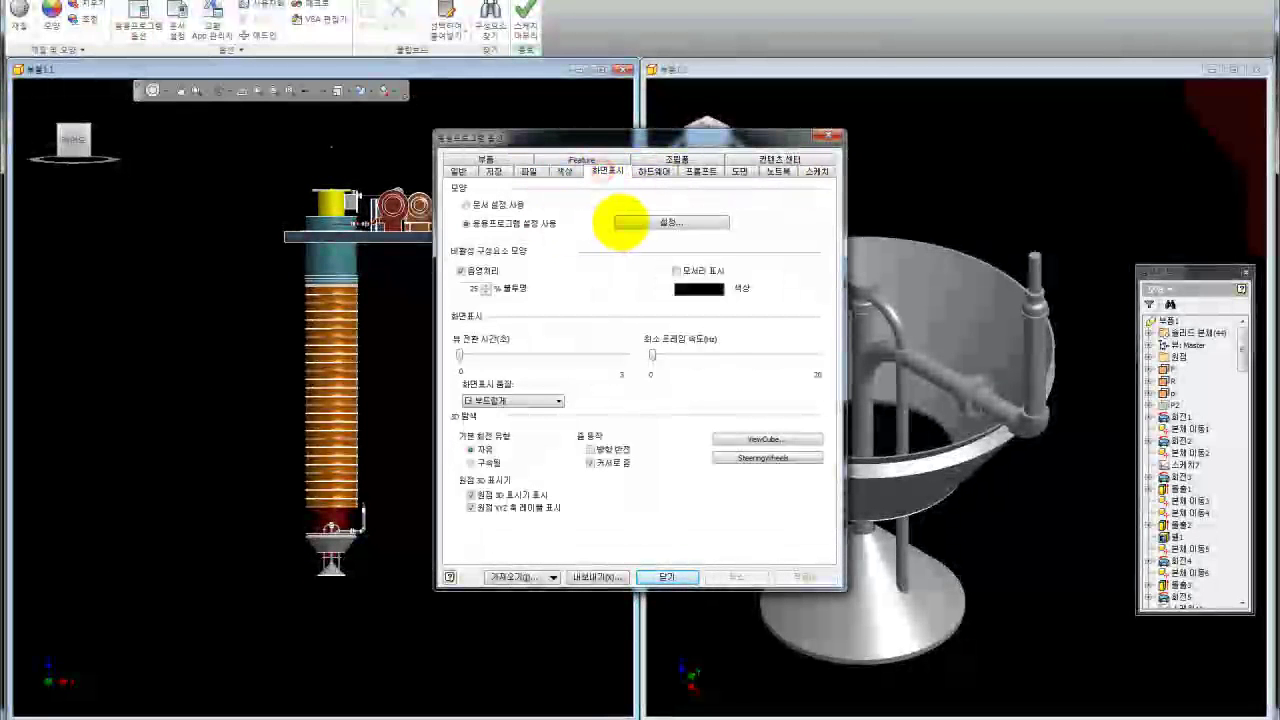
pyautogui.click(621, 222)
pyautogui.click(37, 138)
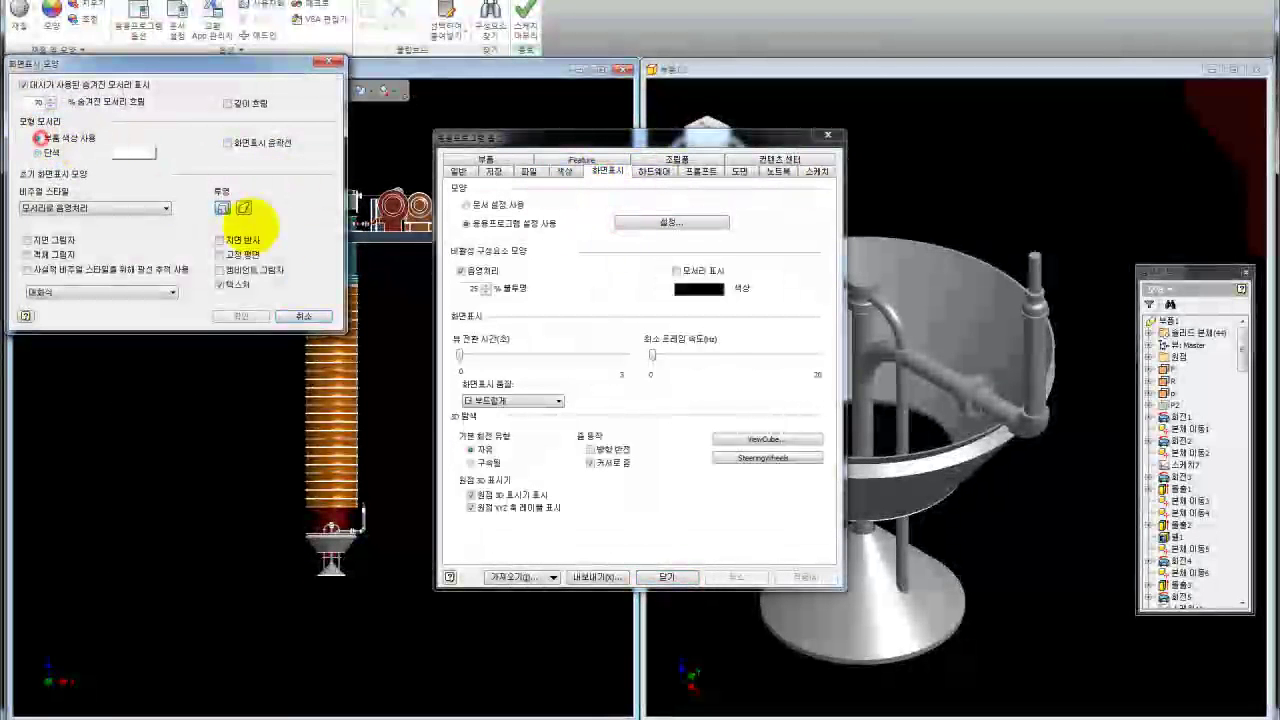
pyautogui.click(243, 316)
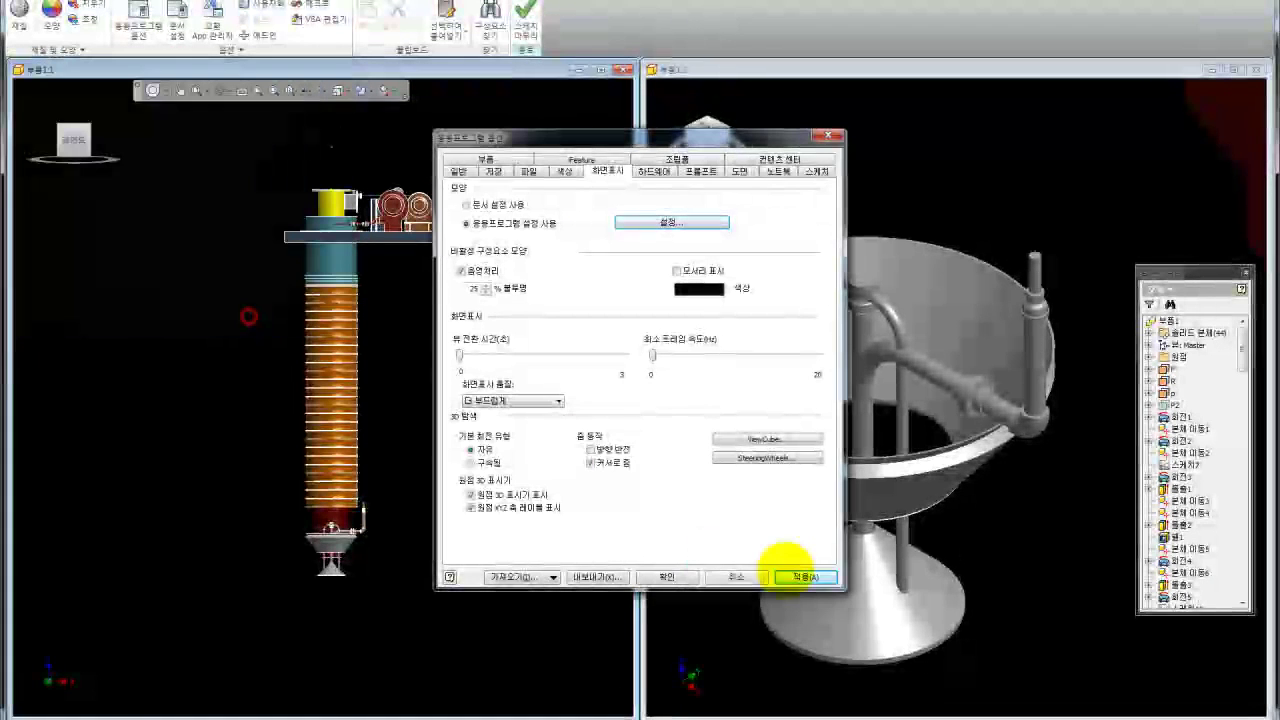
pyautogui.click(800, 576)
pyautogui.click(667, 577)
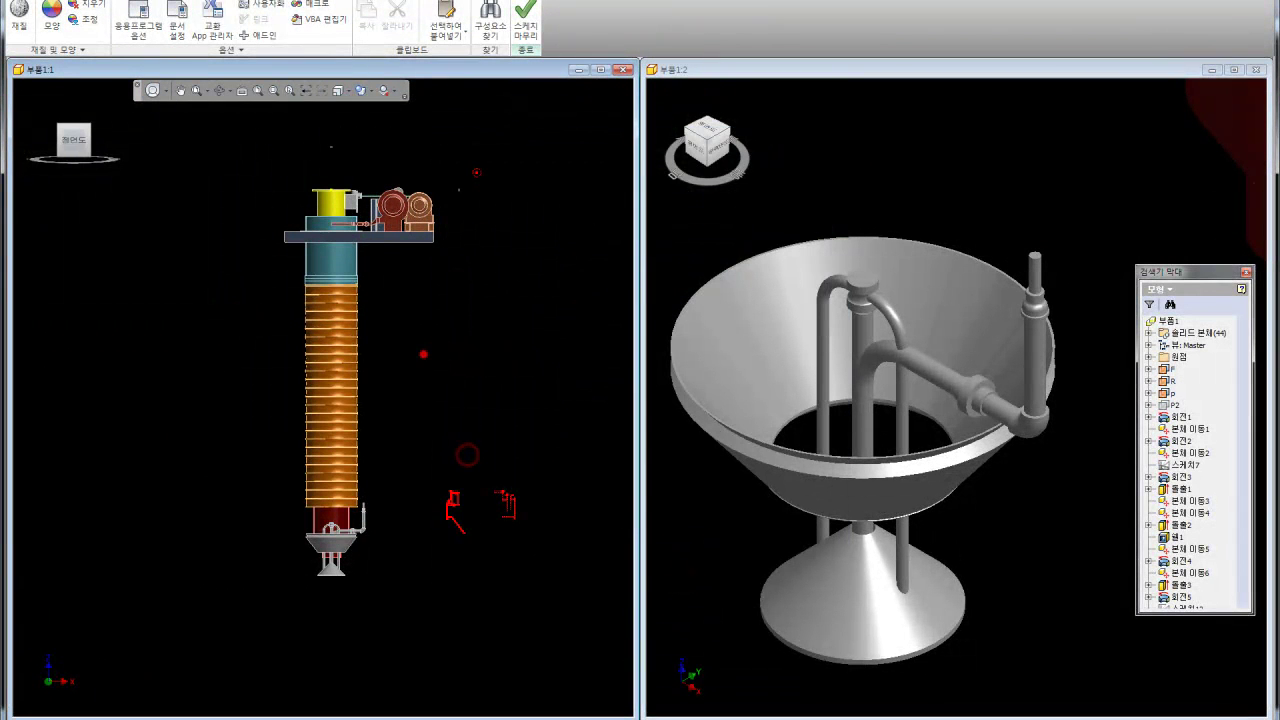
# Switch the left view to Wireframe with Hidden Edges
pyautogui.click(370, 88)
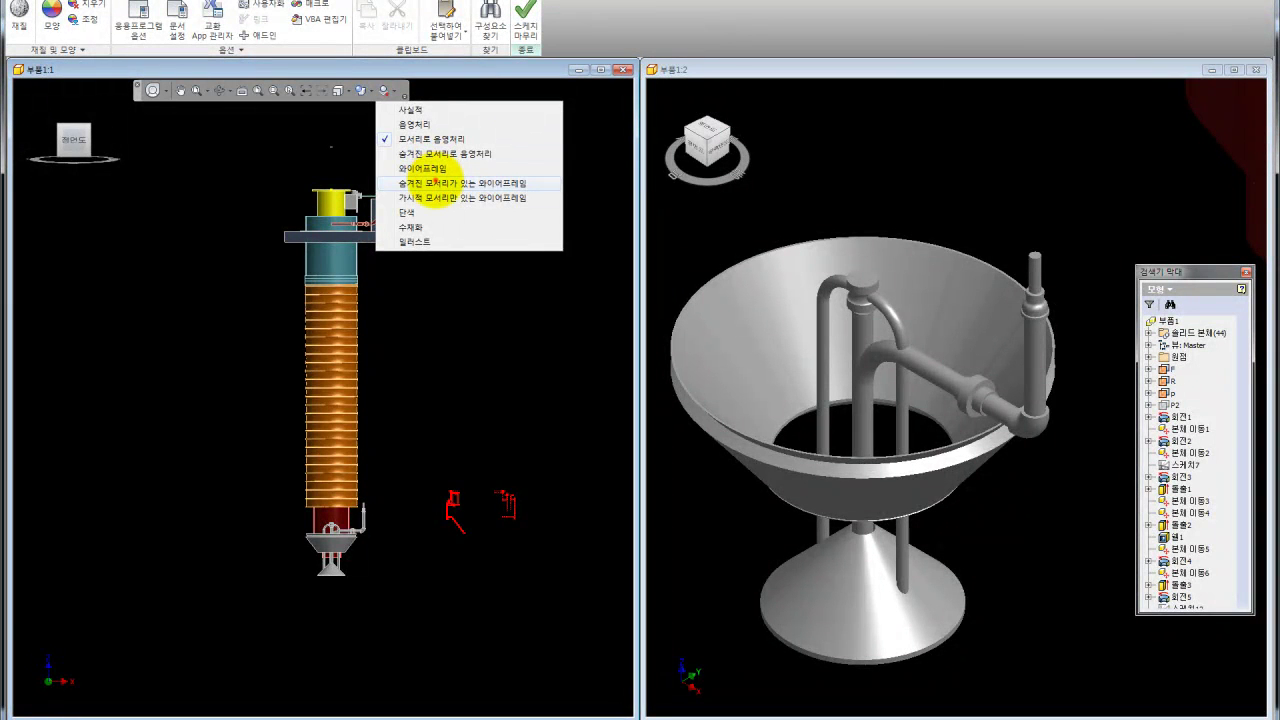
pyautogui.click(430, 183)
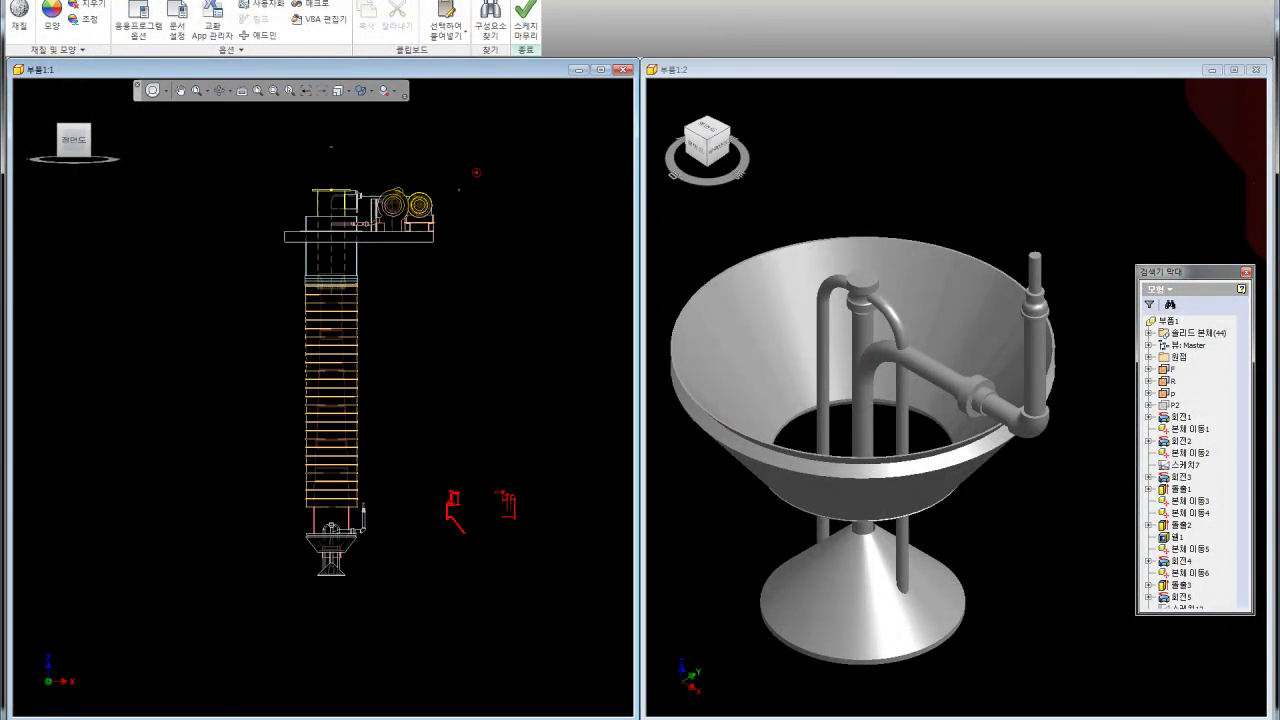
pyautogui.scroll(3, 450, 307)
pyautogui.scroll(-3, 450, 307)
pyautogui.scroll(1, 450, 307)
# Window-select the piping sketch lines and set their Format colour to Blue
pyautogui.scroll(1, 450, 307)
pyautogui.moveTo(450, 307); pyautogui.dragTo(458, 322, button='middle')
pyautogui.moveTo(428, 130); pyautogui.dragTo(586, 640)
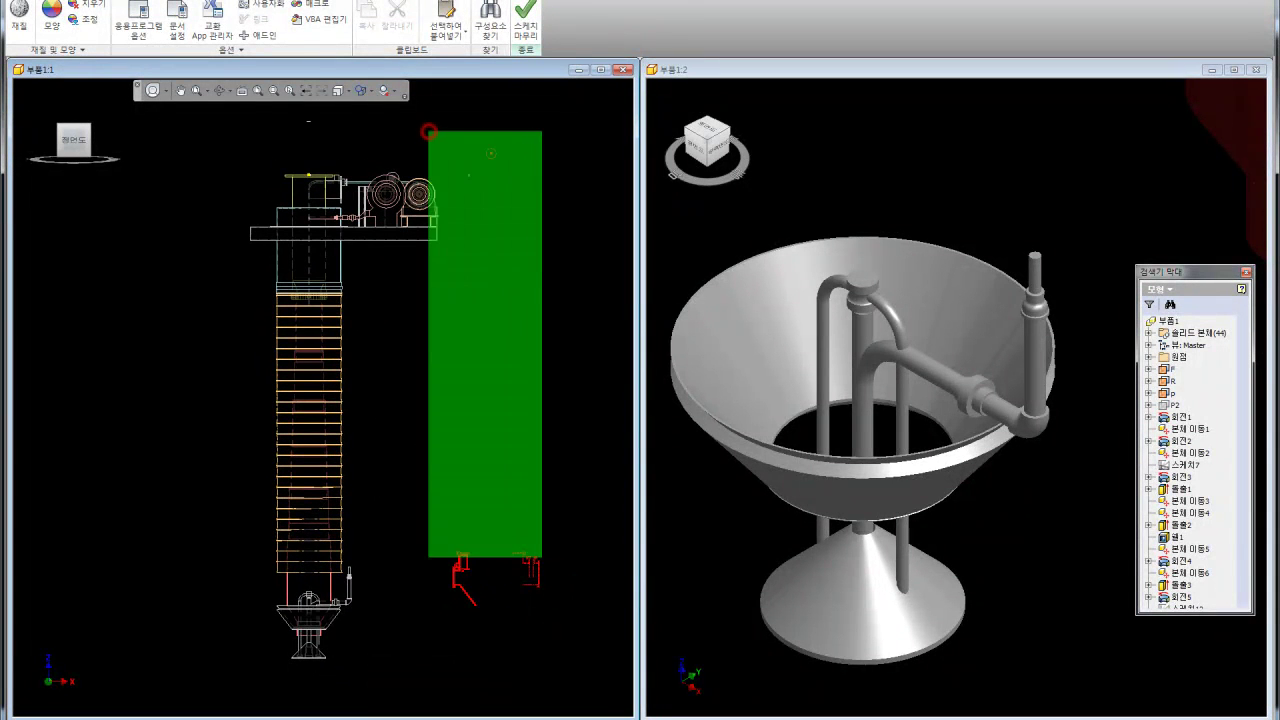
pyautogui.click(393, 6)
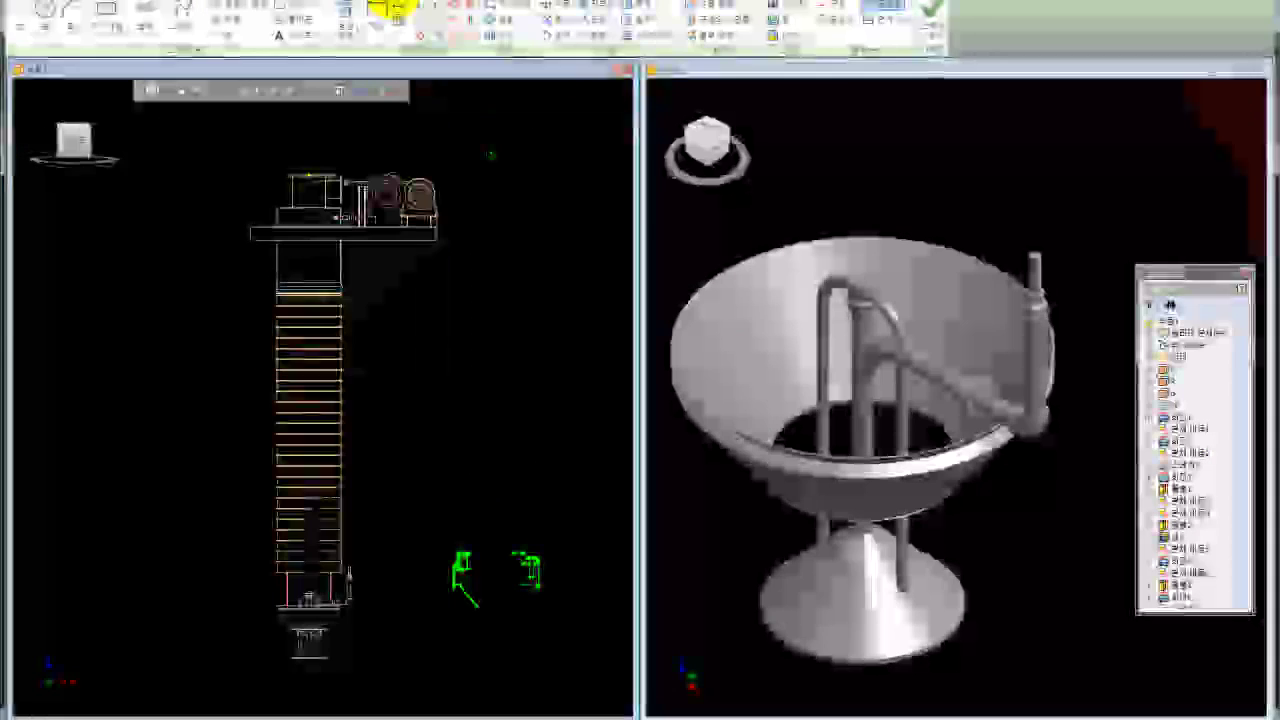
pyautogui.click(867, 50)
pyautogui.click(891, 82)
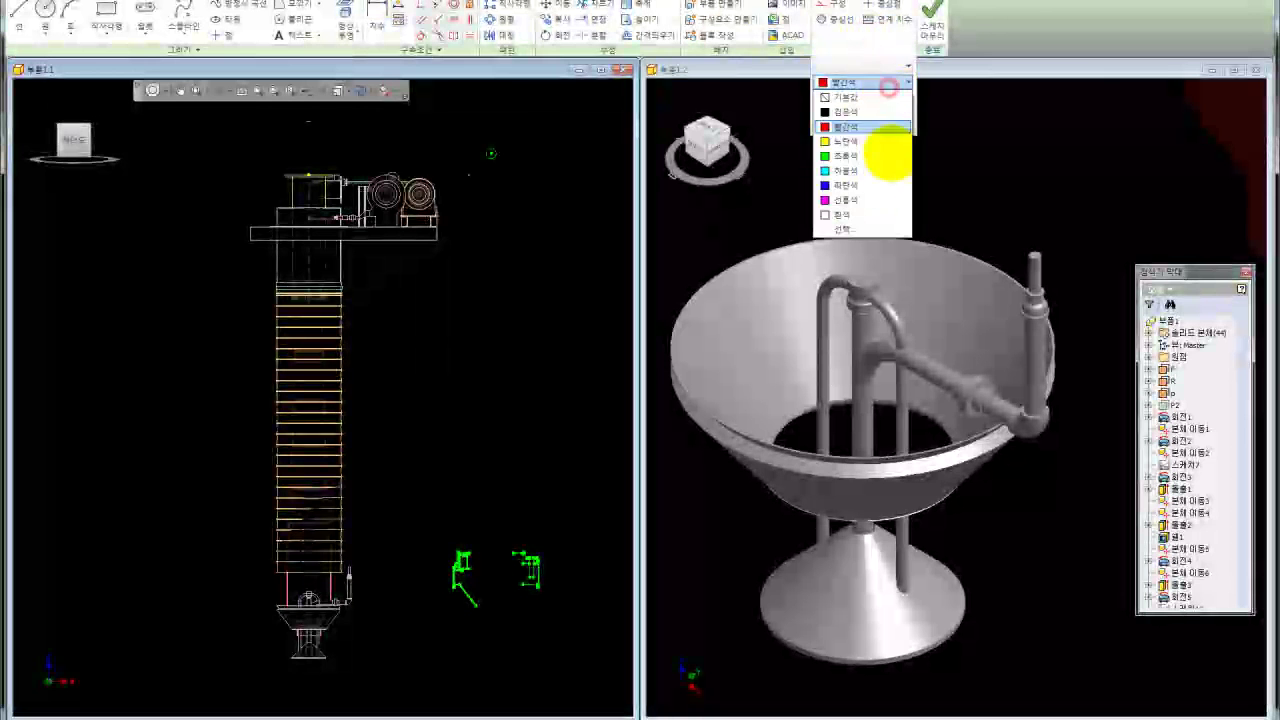
pyautogui.click(853, 184)
# Check the sketch Format line types, keeping the default line type
pyautogui.scroll(3, 510, 580)
pyautogui.scroll(3, 510, 580)
pyautogui.scroll(-3, 505, 505)
pyautogui.scroll(-1, 505, 505)
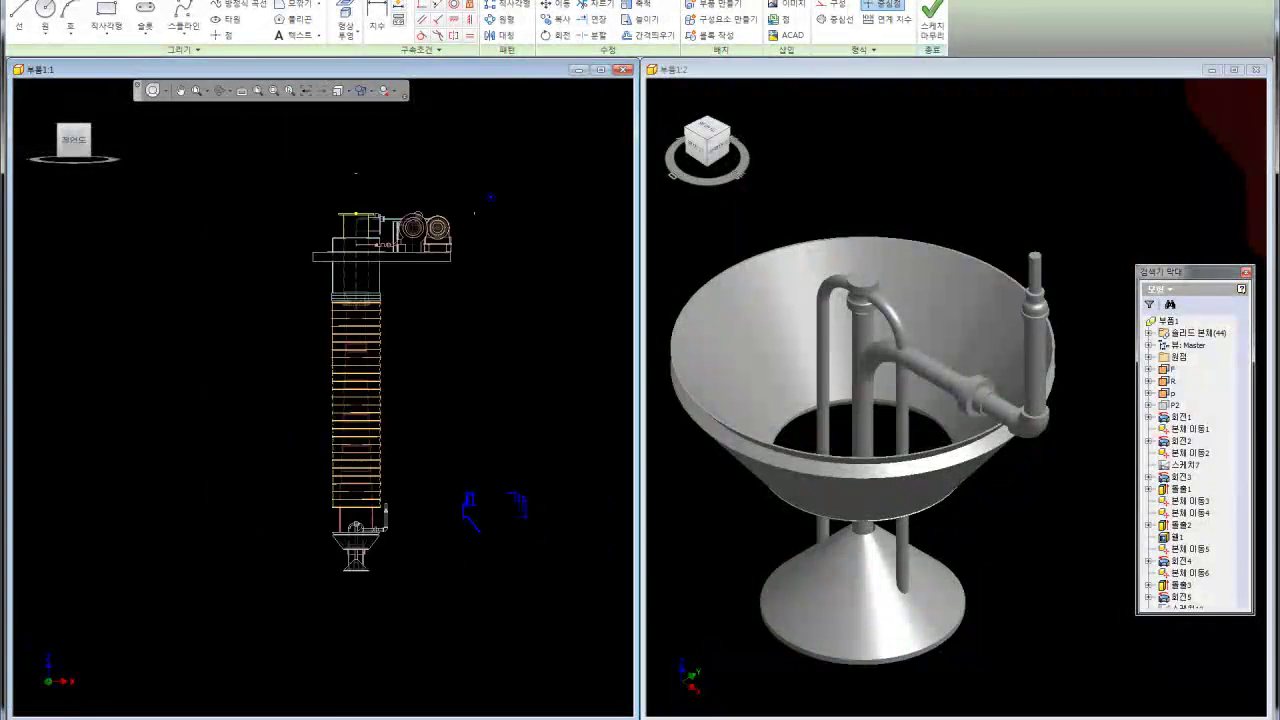
pyautogui.click(860, 49)
pyautogui.click(906, 66)
pyautogui.click(863, 82)
pyautogui.click(506, 320)
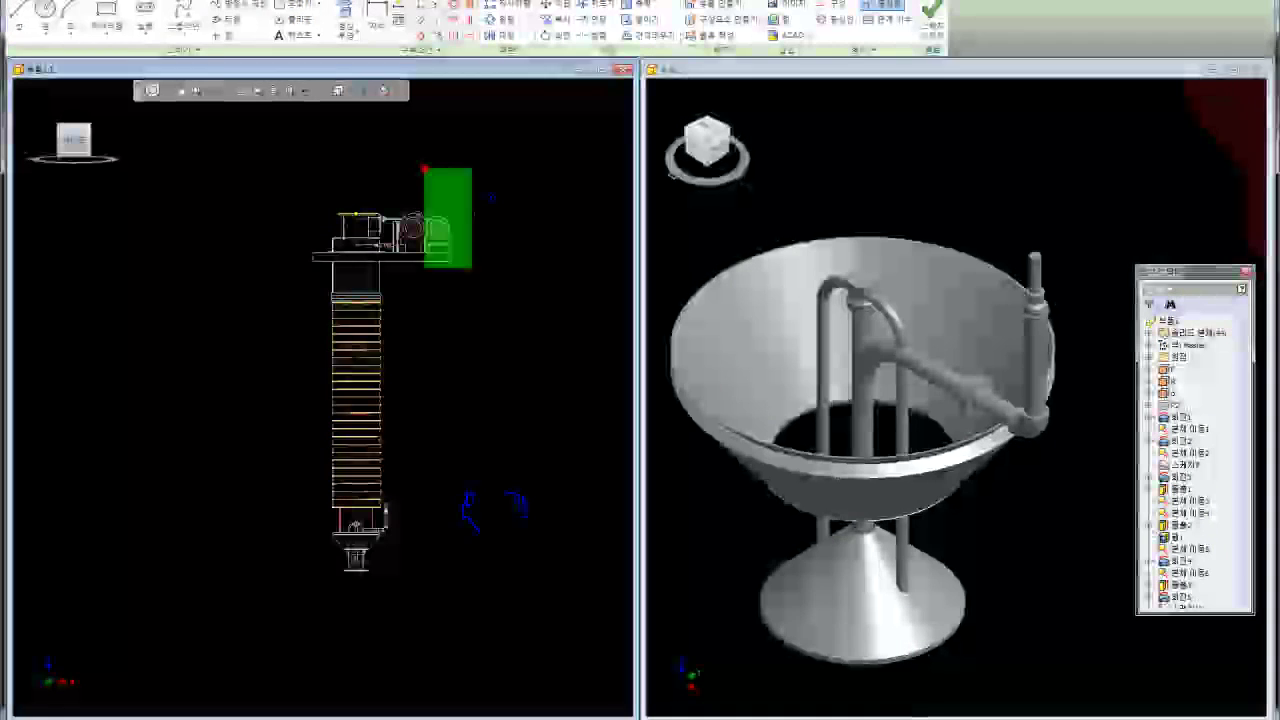
# Move the blue piping sketch onto the hopper at the column's base and finish the sketch
pyautogui.click(560, 6)
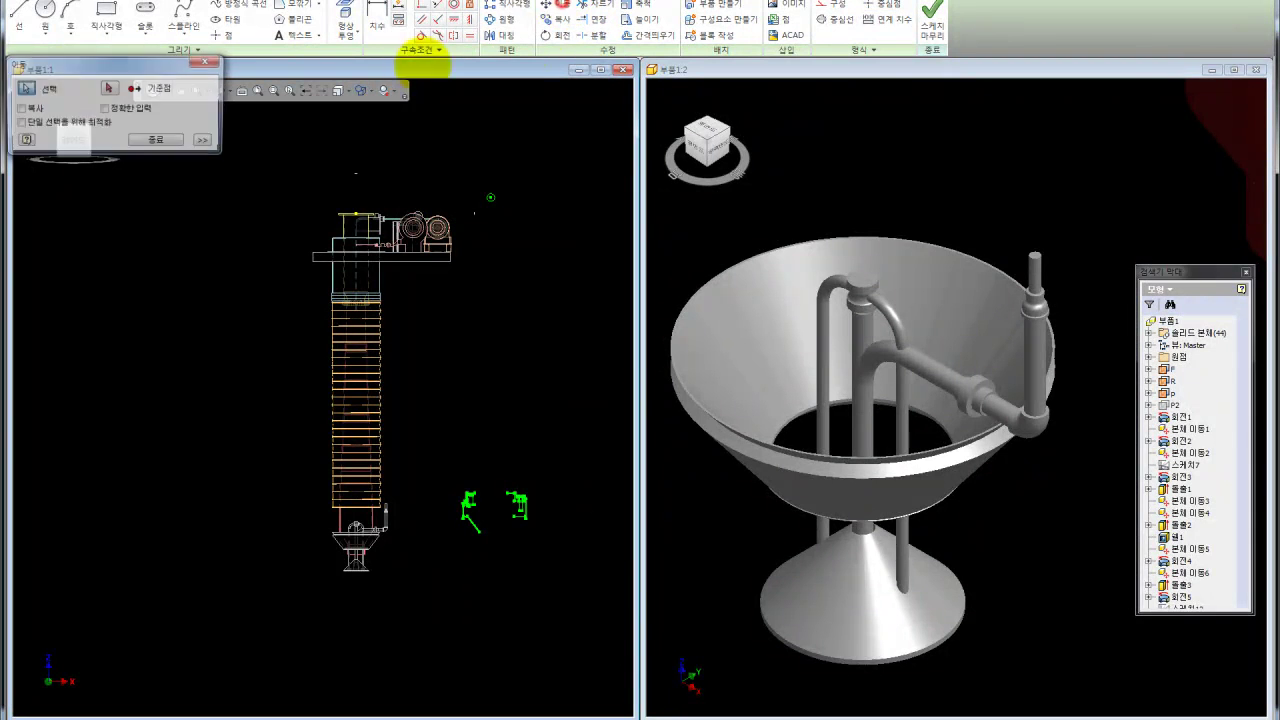
pyautogui.scroll(5, 492, 200)
pyautogui.scroll(2, 505, 215)
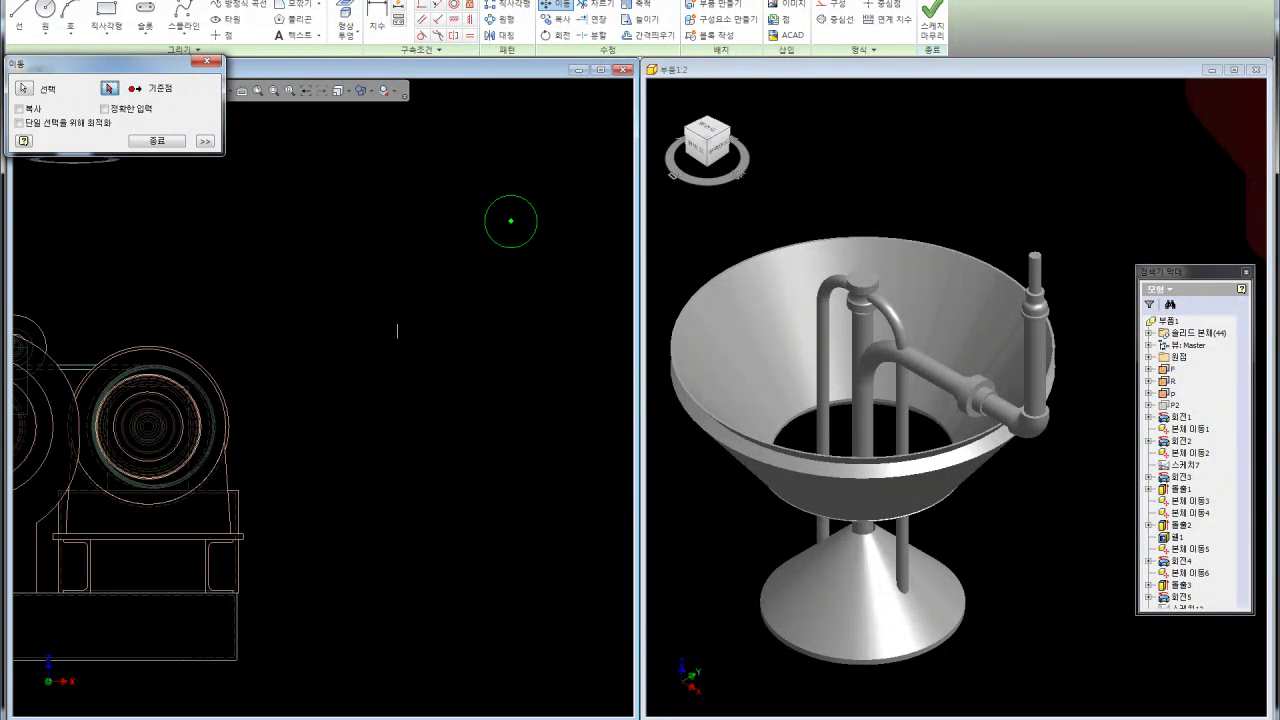
pyautogui.scroll(-5, 505, 260)
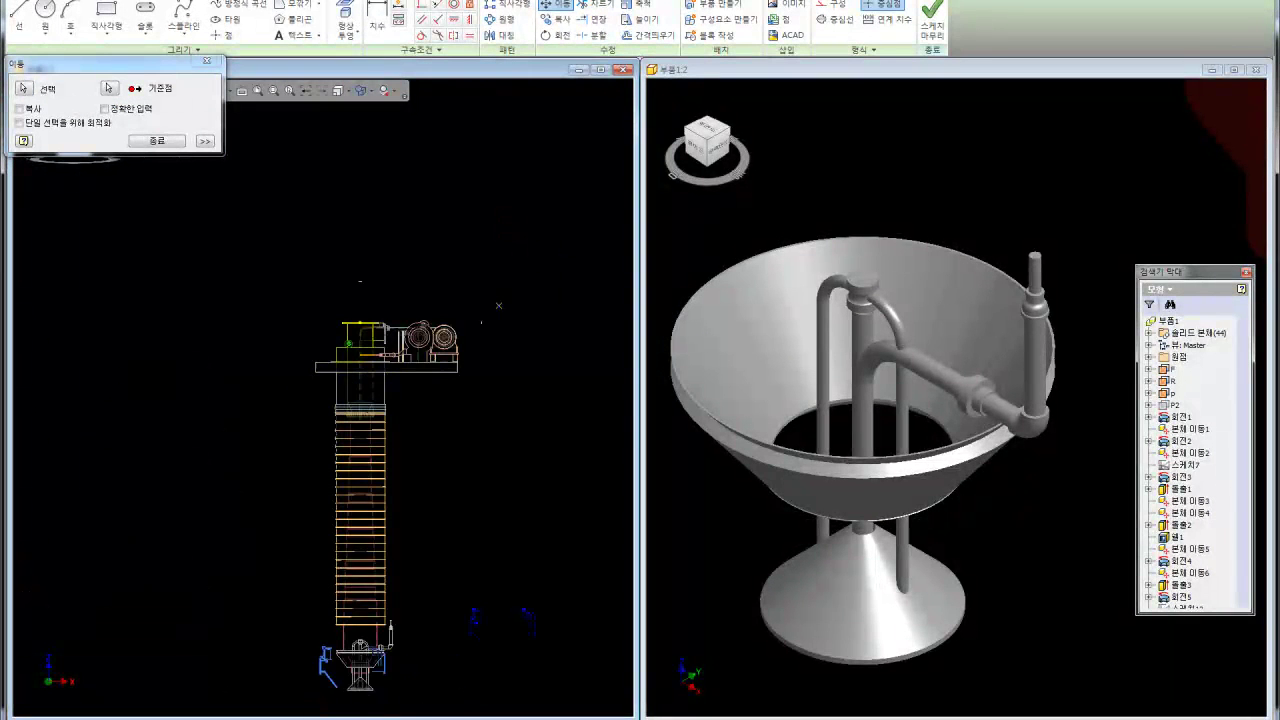
pyautogui.scroll(3, 498, 305)
pyautogui.scroll(2, 394, 278)
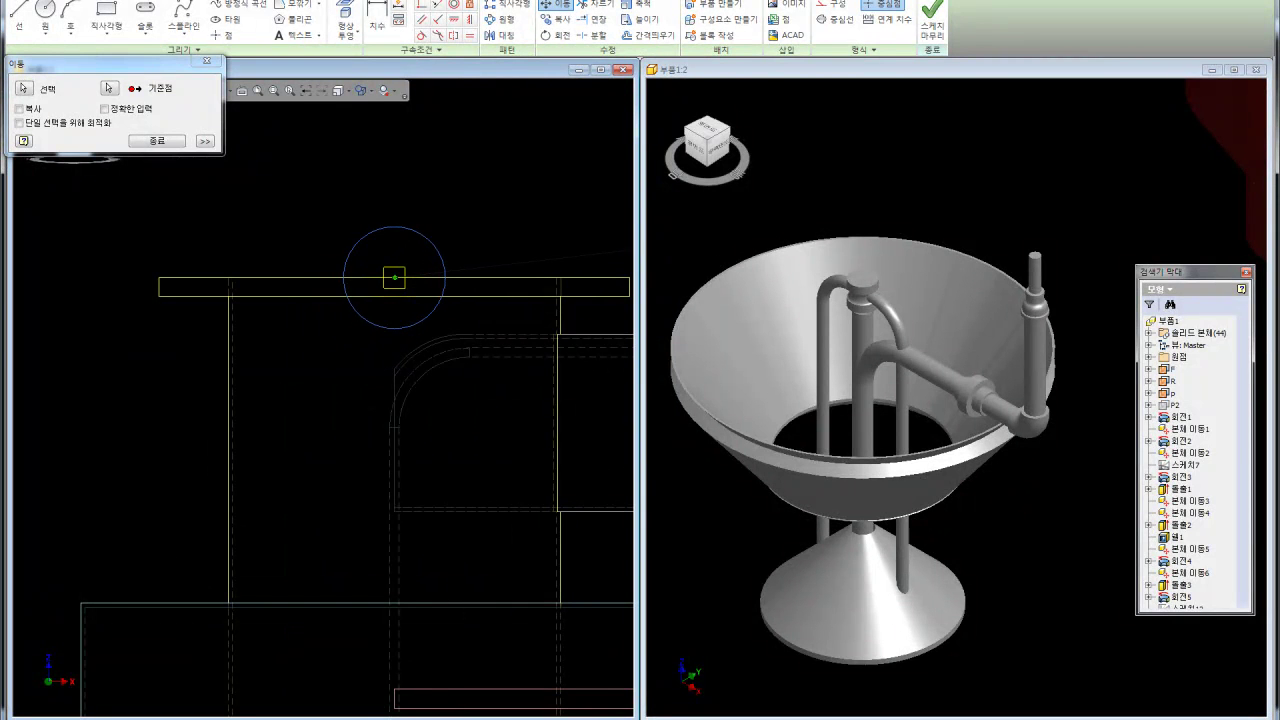
pyautogui.click(165, 140)
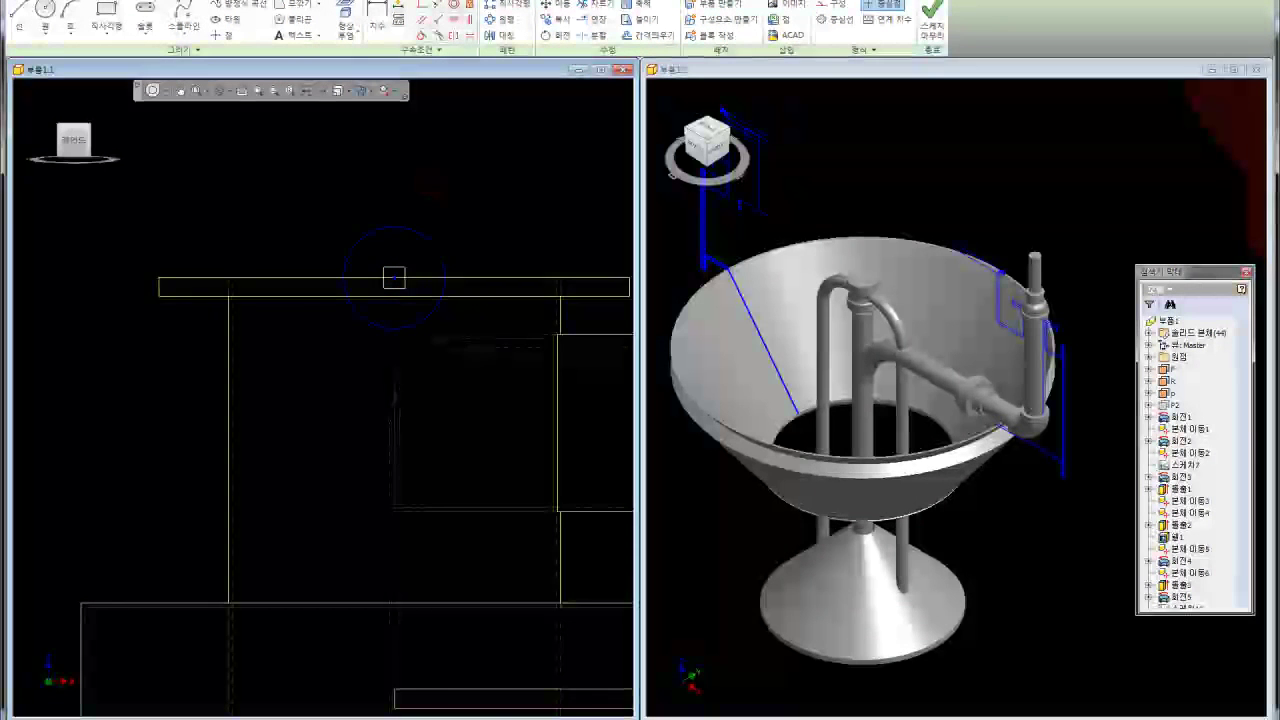
pyautogui.rightClick(457, 240)
pyautogui.click(419, 139)
pyautogui.scroll(-5, 394, 278)
pyautogui.scroll(1, 350, 450)
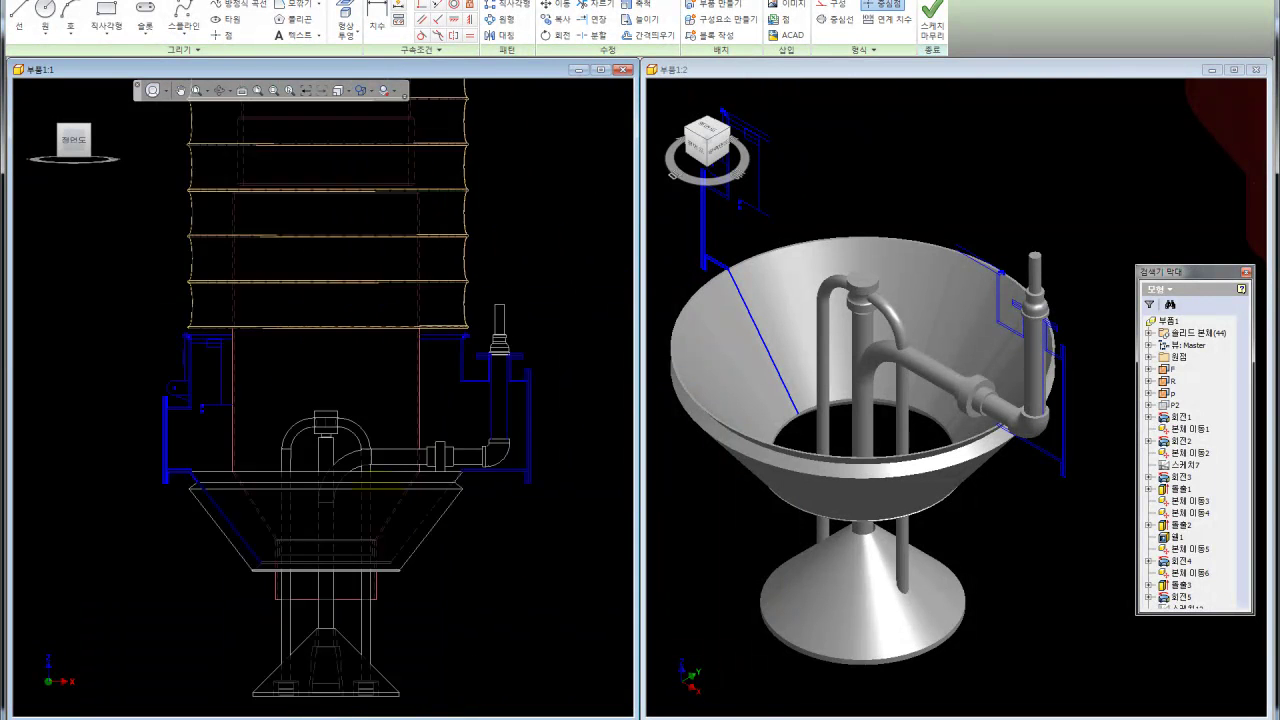
pyautogui.scroll(4, 351, 514)
pyautogui.scroll(-1, 351, 514)
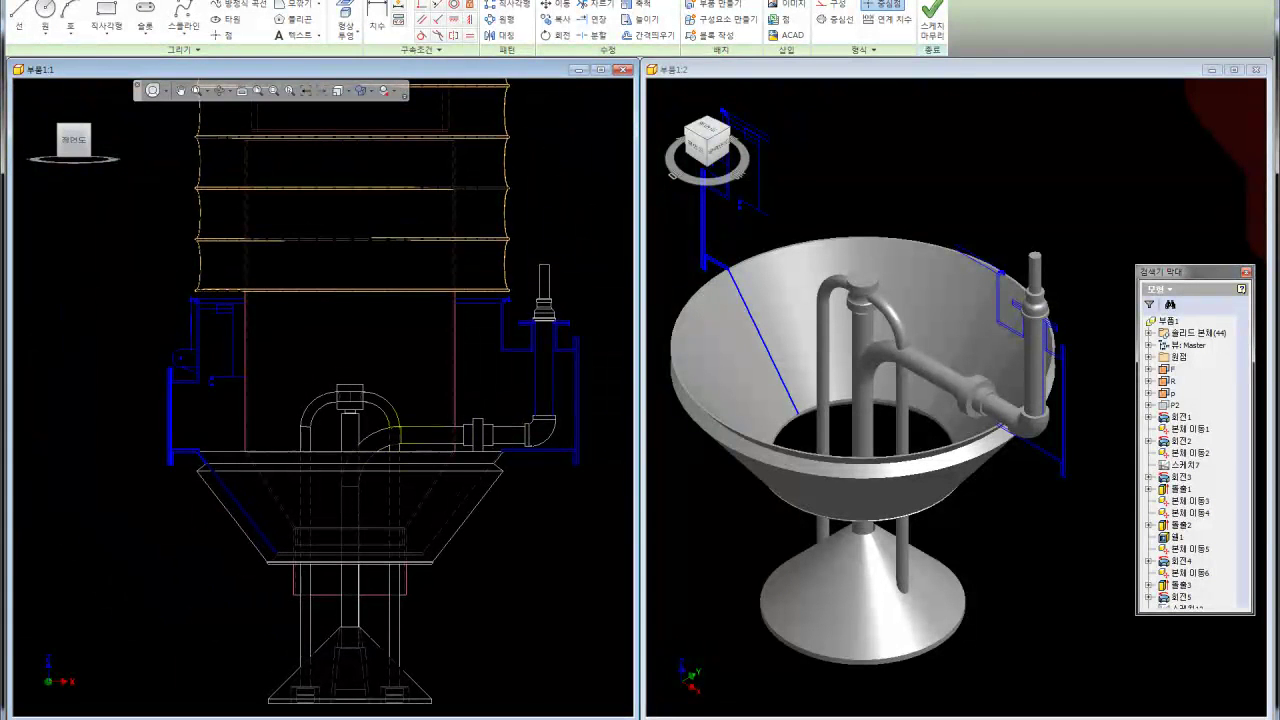
pyautogui.scroll(3, 197, 459)
pyautogui.scroll(2, 197, 459)
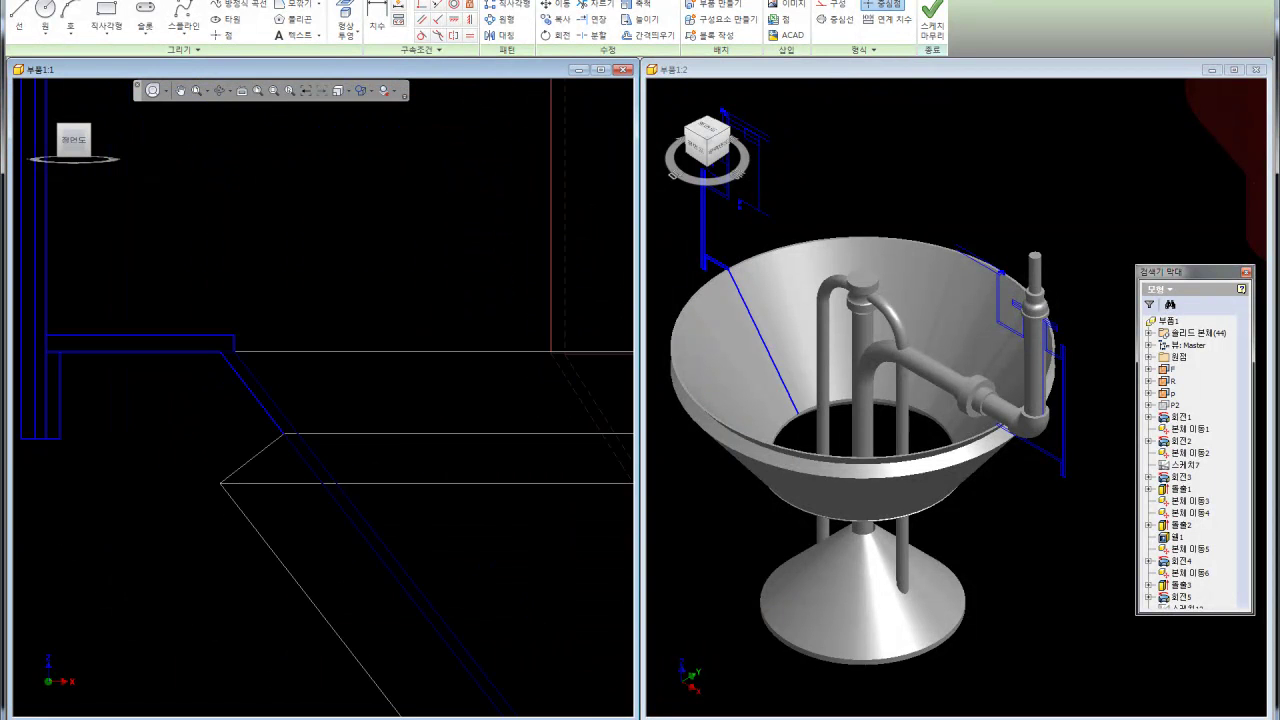
pyautogui.scroll(2, 228, 384)
pyautogui.scroll(-1, 324, 398)
pyautogui.scroll(-2, 324, 398)
pyautogui.scroll(-1, 324, 398)
pyautogui.scroll(2, 626, 313)
pyautogui.scroll(1, 335, 290)
pyautogui.scroll(1, 335, 290)
pyautogui.scroll(1, 335, 290)
pyautogui.scroll(-1, 320, 330)
pyautogui.scroll(-1, 320, 330)
pyautogui.scroll(1, 320, 330)
pyautogui.scroll(1, 320, 330)
pyautogui.scroll(2, 236, 334)
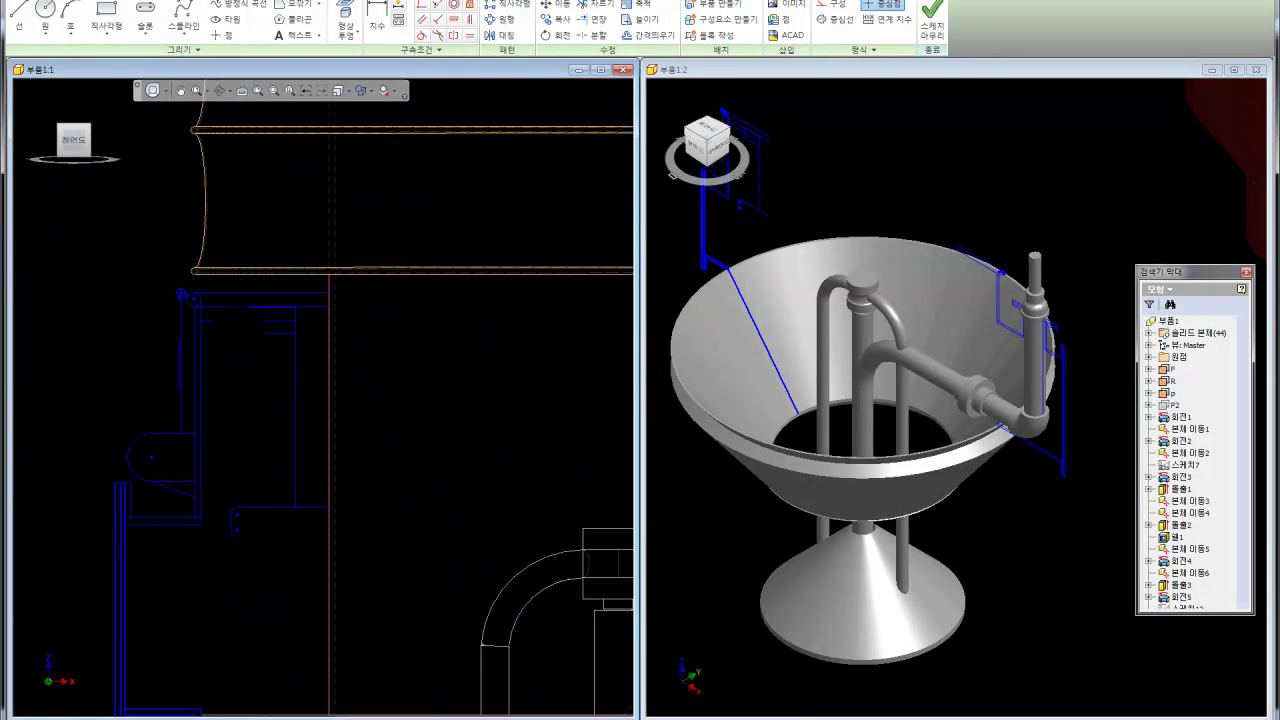
pyautogui.scroll(-1, 212, 339)
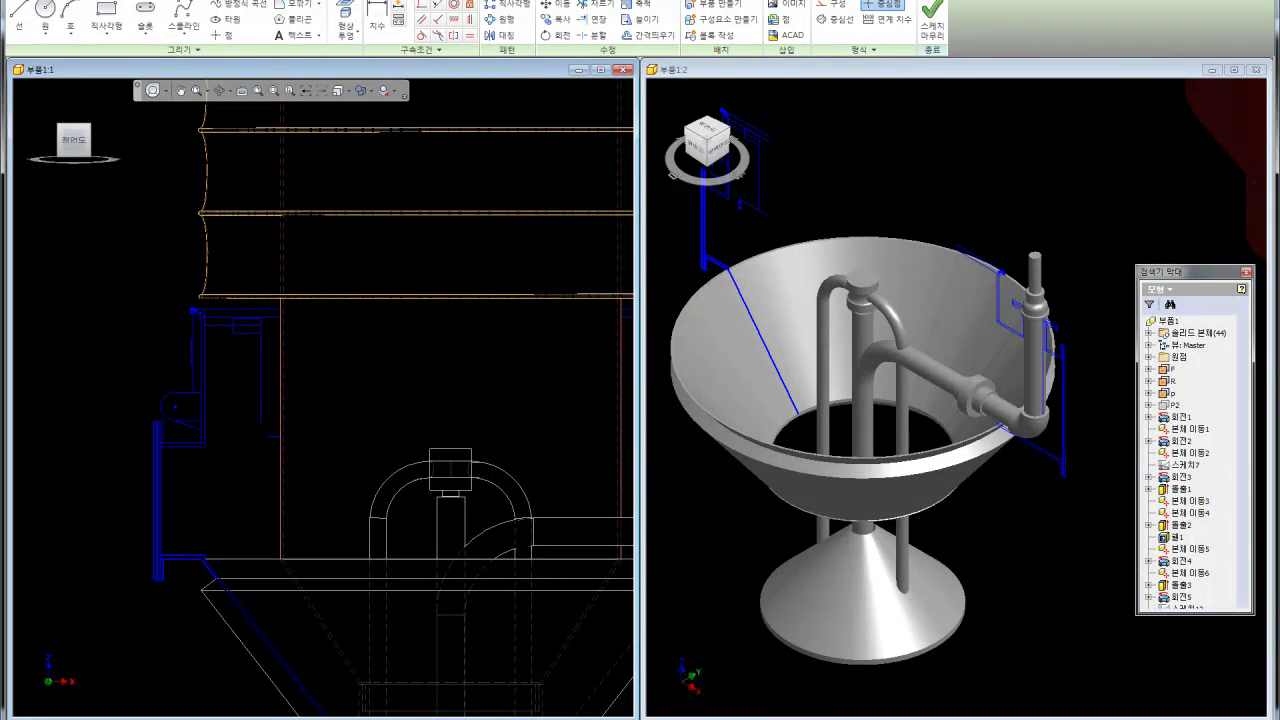
pyautogui.moveTo(400, 460); pyautogui.dragTo(342, 400, button='middle')
pyautogui.scroll(-1, 142, 376)
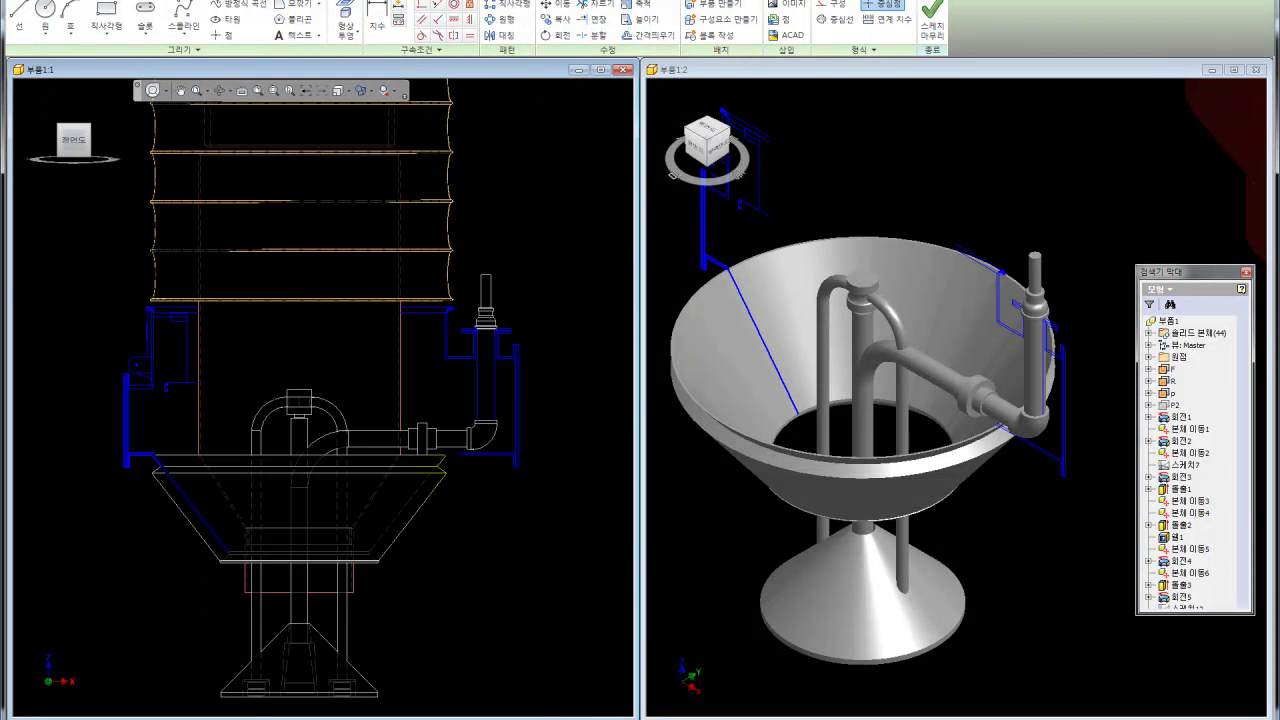
pyautogui.scroll(3, 440, 456)
pyautogui.scroll(2, 440, 456)
pyautogui.scroll(-3, 300, 400)
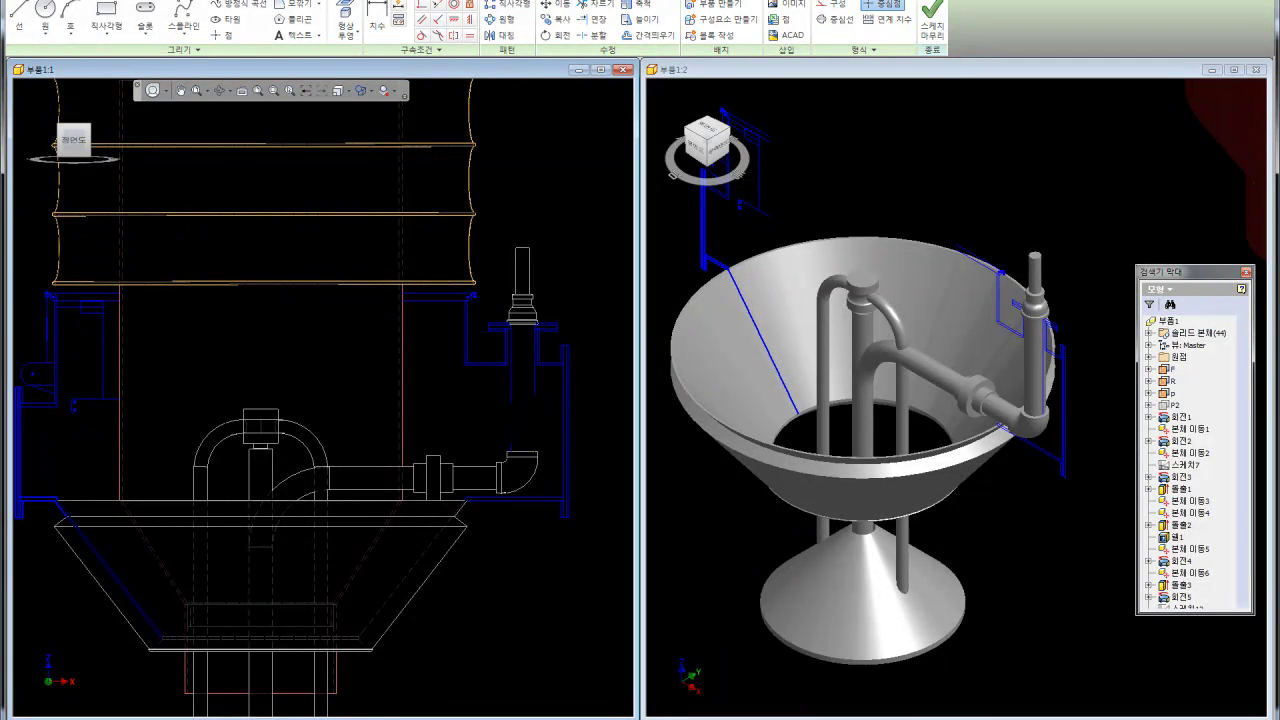
pyautogui.scroll(2, 589, 395)
pyautogui.scroll(2, 589, 395)
pyautogui.moveTo(397, 373); pyautogui.dragTo(458, 429, button='middle')
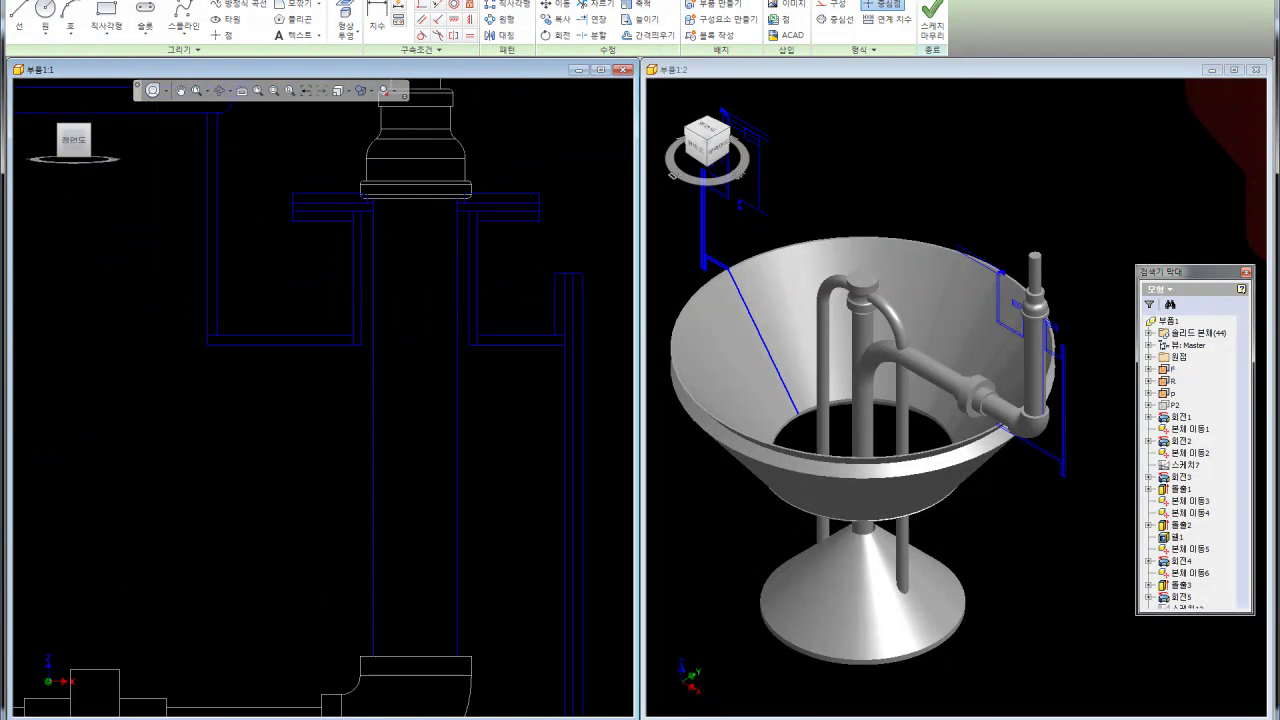
pyautogui.scroll(2, 385, 210)
pyautogui.scroll(-2, 364, 218)
pyautogui.scroll(2, 485, 205)
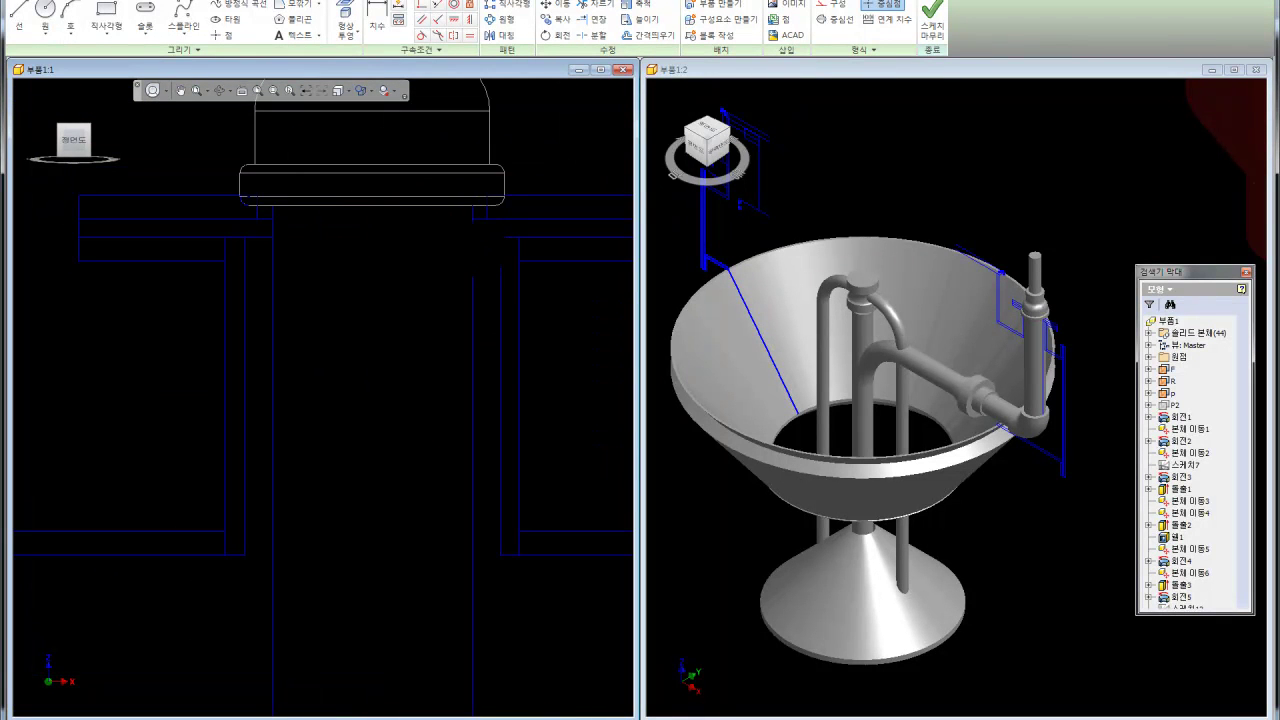
pyautogui.scroll(-2, 450, 300)
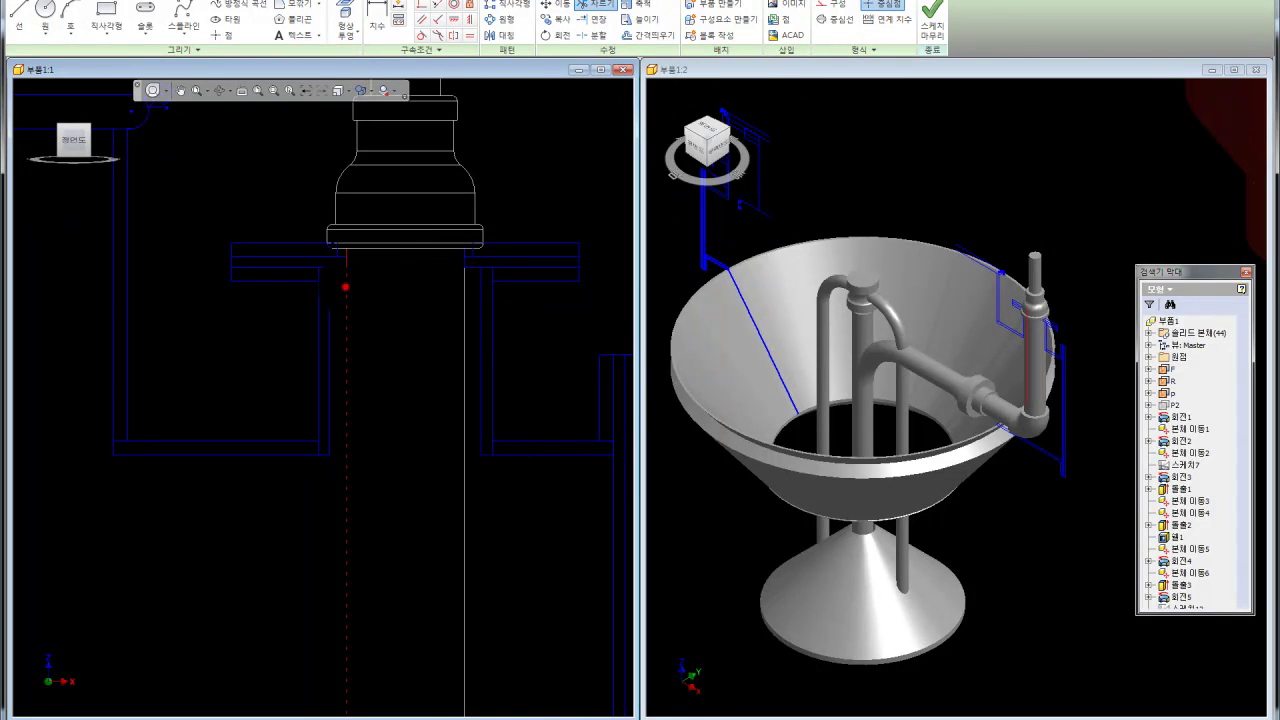
pyautogui.scroll(-3, 410, 270)
pyautogui.scroll(-2, 555, 378)
# Shade the left view in colour and frame the column, piping and cone base
pyautogui.click(362, 90)
pyautogui.click(402, 125)
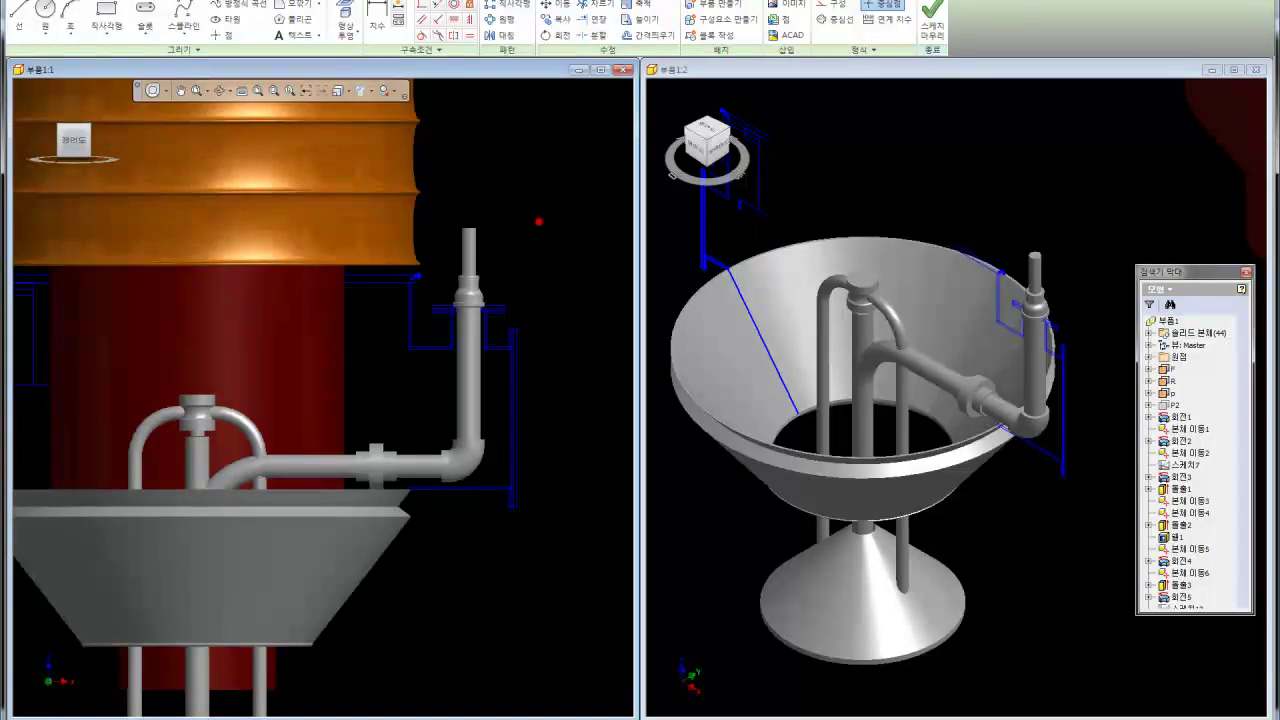
pyautogui.moveTo(539, 221); pyautogui.dragTo(569, 176, button='middle')
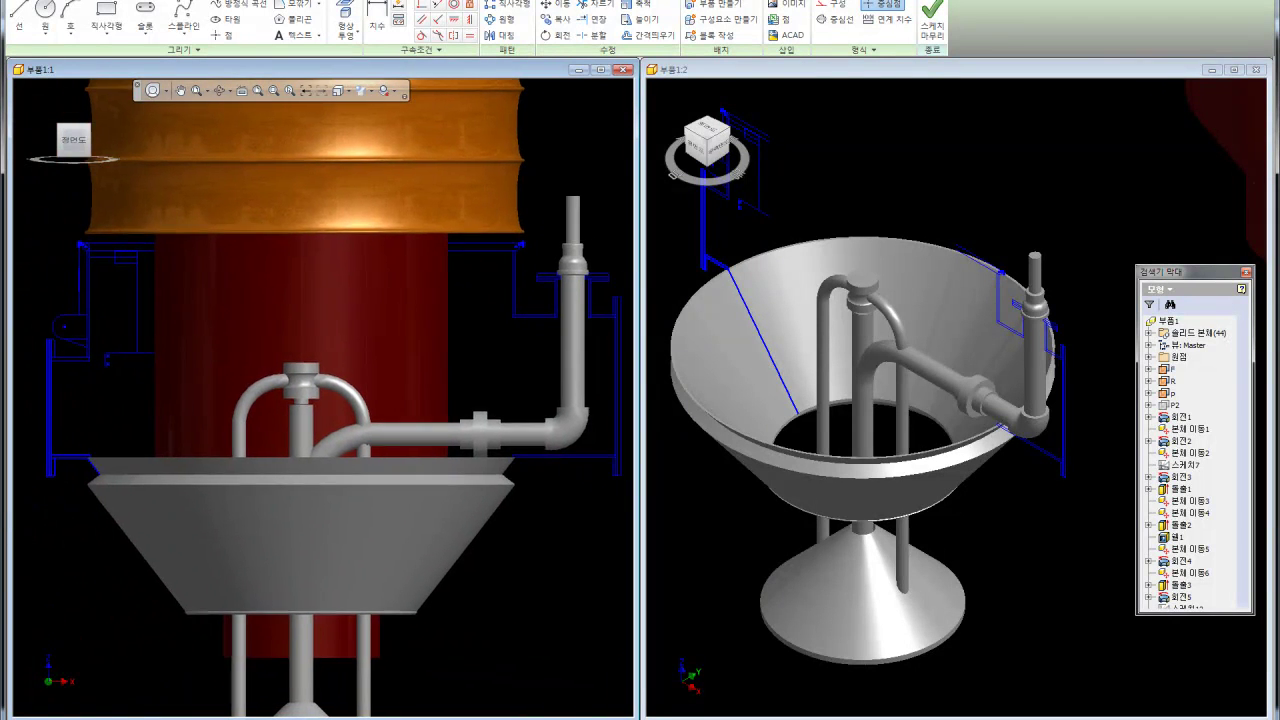
pyautogui.scroll(-3, 372, 380)
pyautogui.scroll(-2, 372, 380)
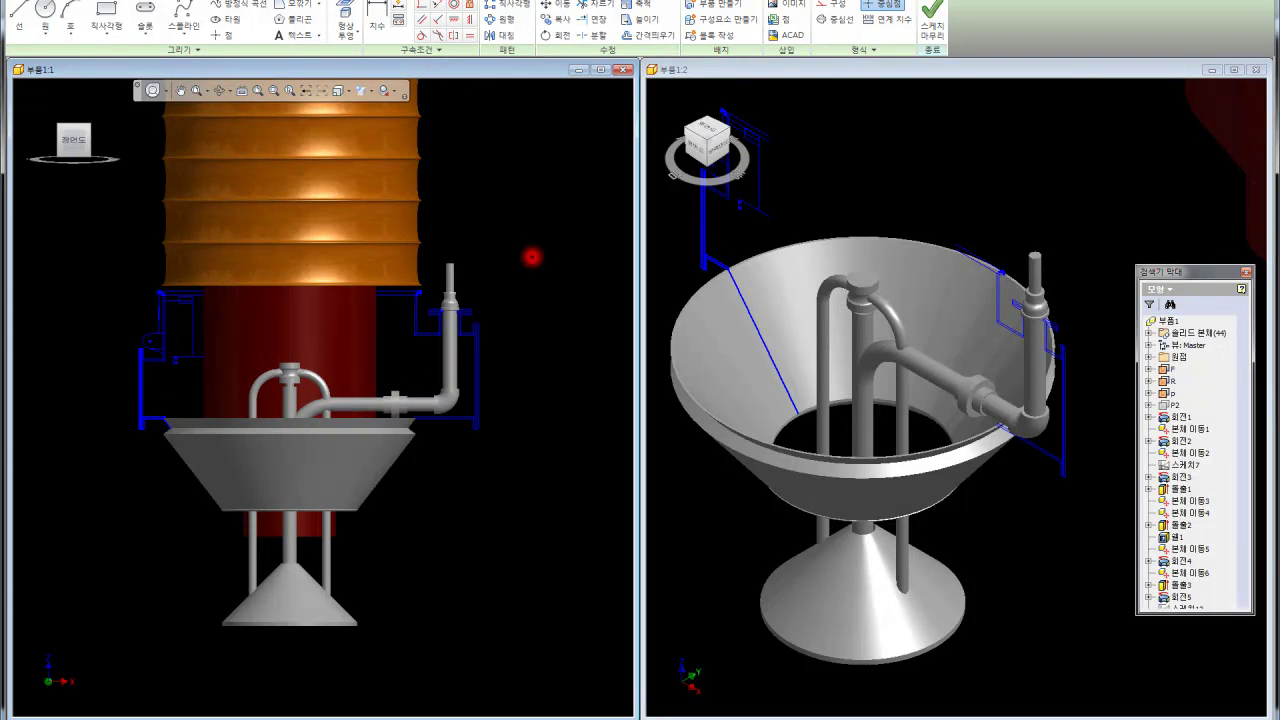
pyautogui.scroll(-3, 750, 465)
pyautogui.scroll(-2, 750, 465)
pyautogui.scroll(3, 760, 472)
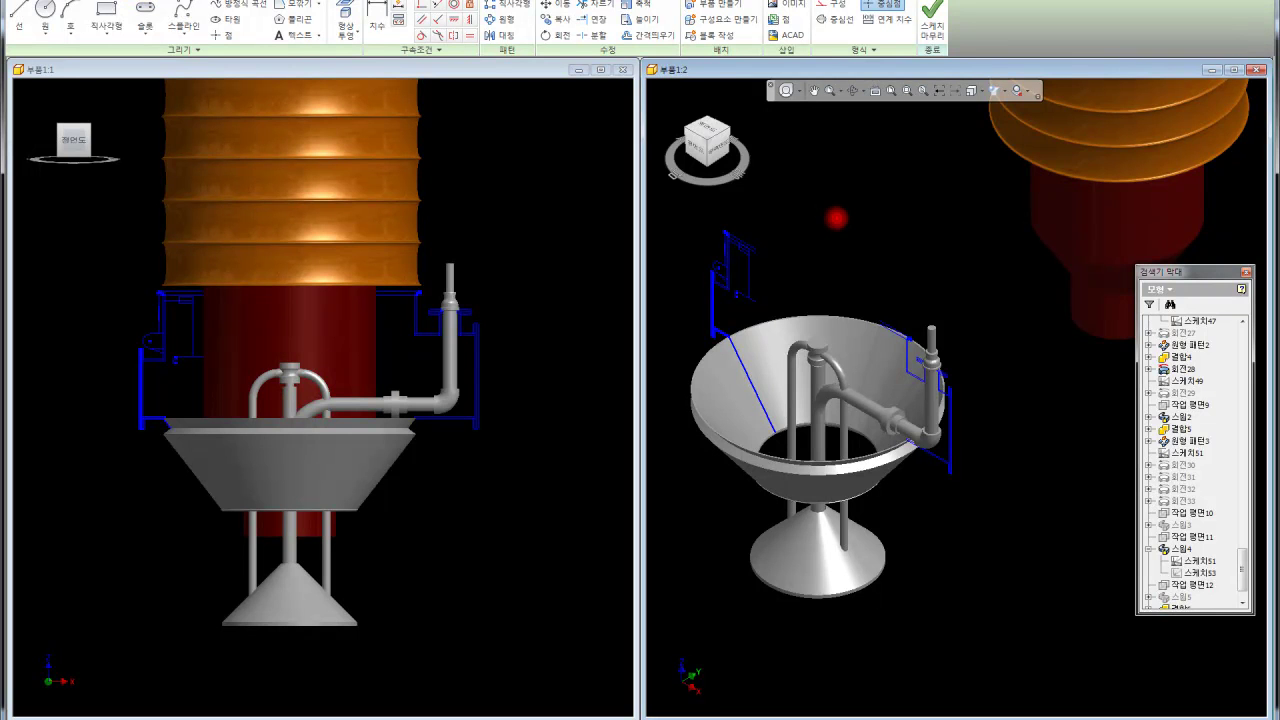
# Finish the sketch and move the funnel body by X 0, Y 1000 mm
pyautogui.click(930, 18)
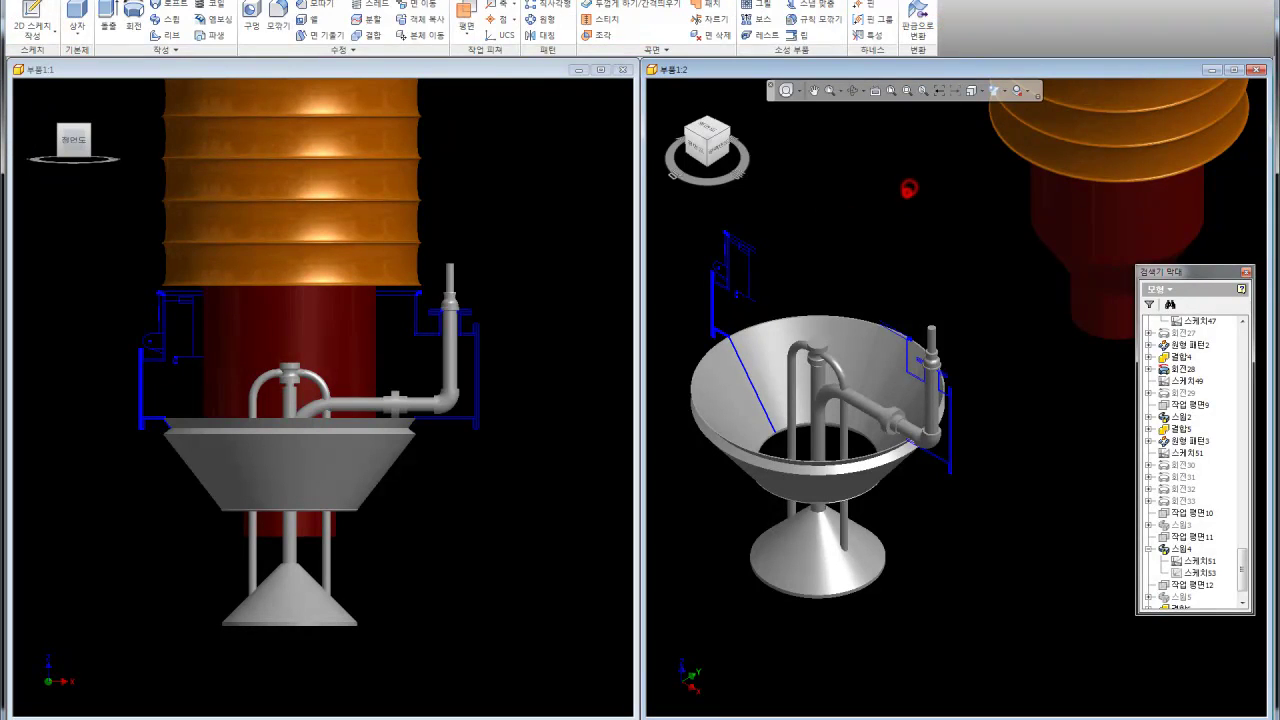
pyautogui.click(420, 35)
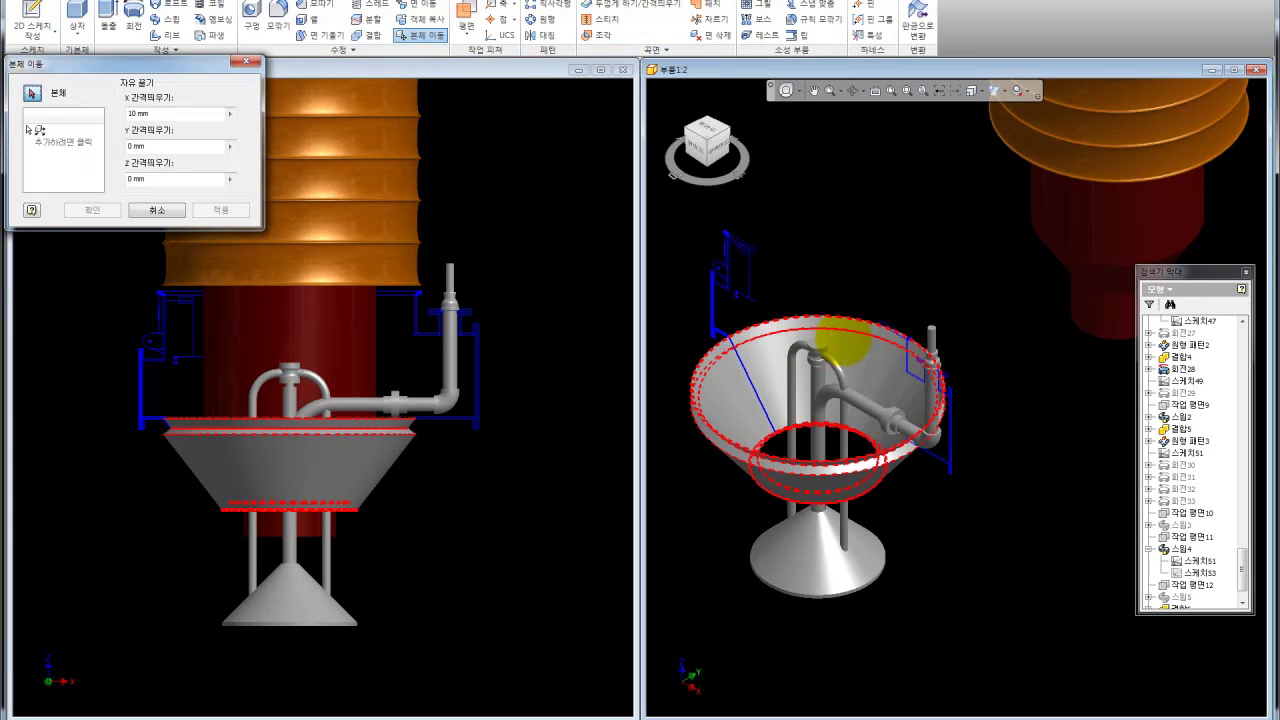
pyautogui.click(840, 345)
pyautogui.click(230, 114)
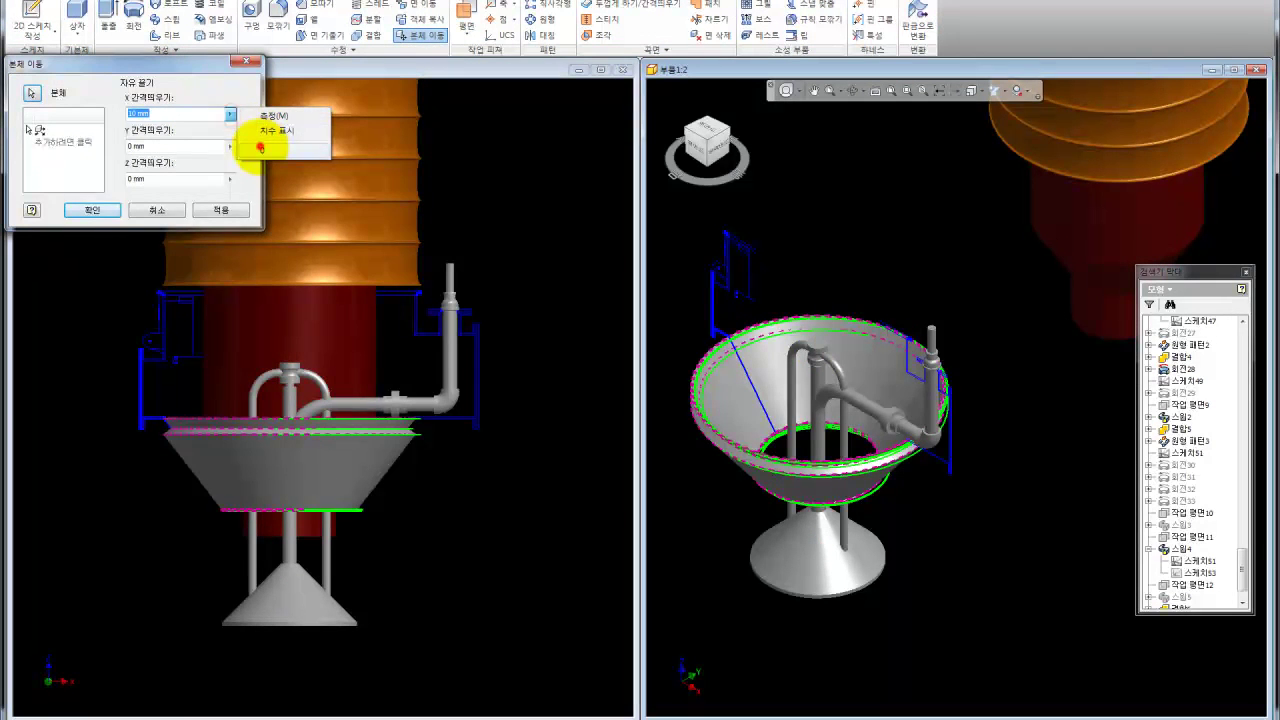
pyautogui.click(260, 148)
pyautogui.click(230, 147)
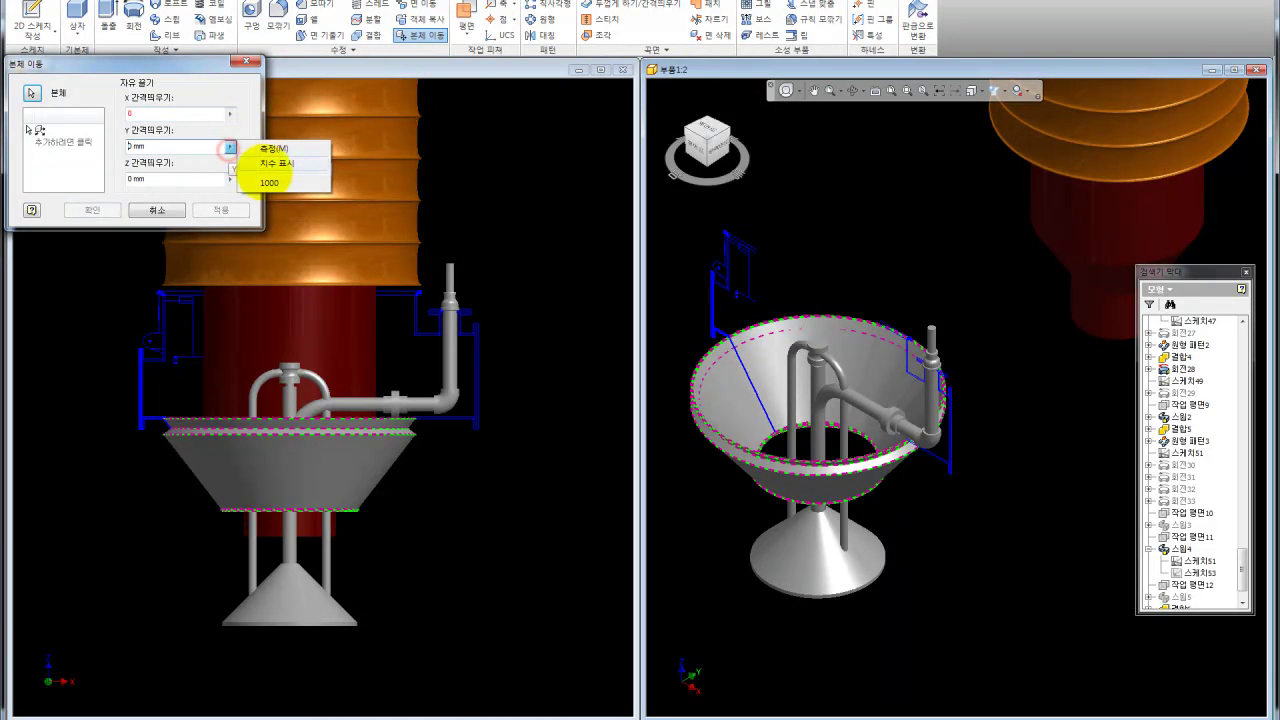
pyautogui.click(268, 178)
pyautogui.click(213, 209)
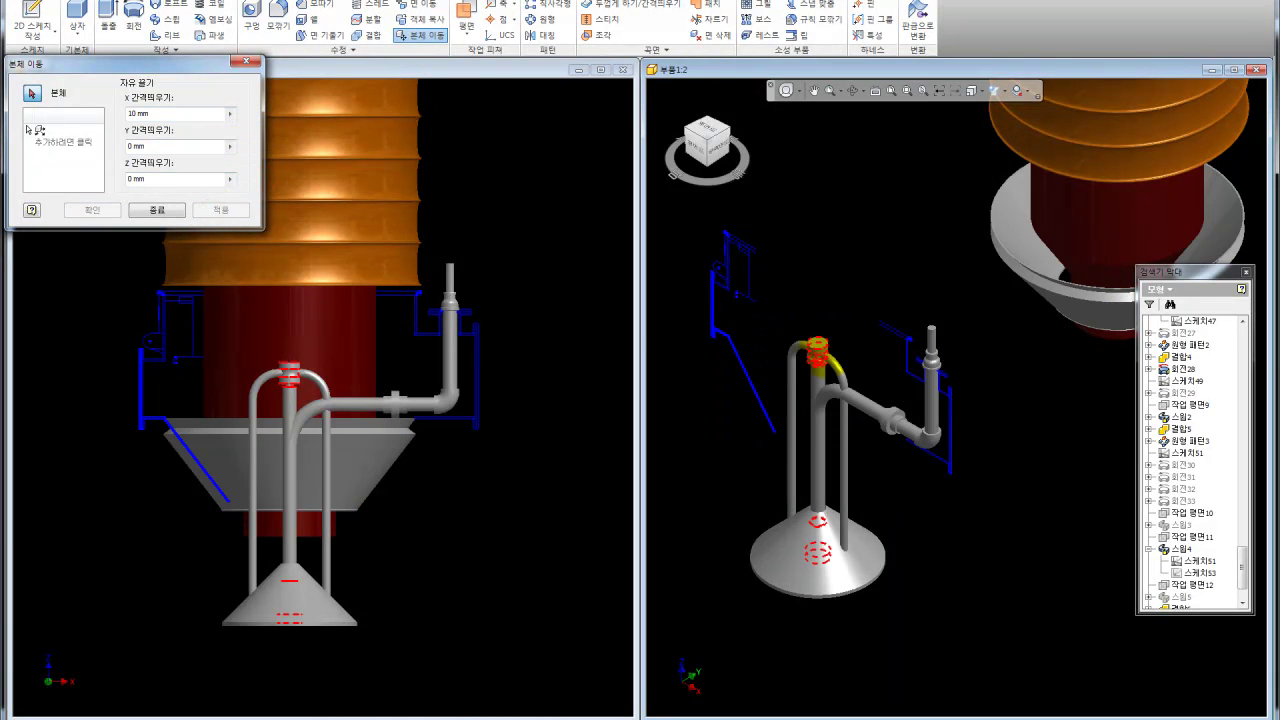
# Move the ring body by X 0, Y 1000 mm
pyautogui.click(290, 376)
pyautogui.click(220, 114)
pyautogui.click(230, 113)
pyautogui.click(265, 149)
pyautogui.click(230, 147)
pyautogui.click(265, 181)
pyautogui.click(208, 207)
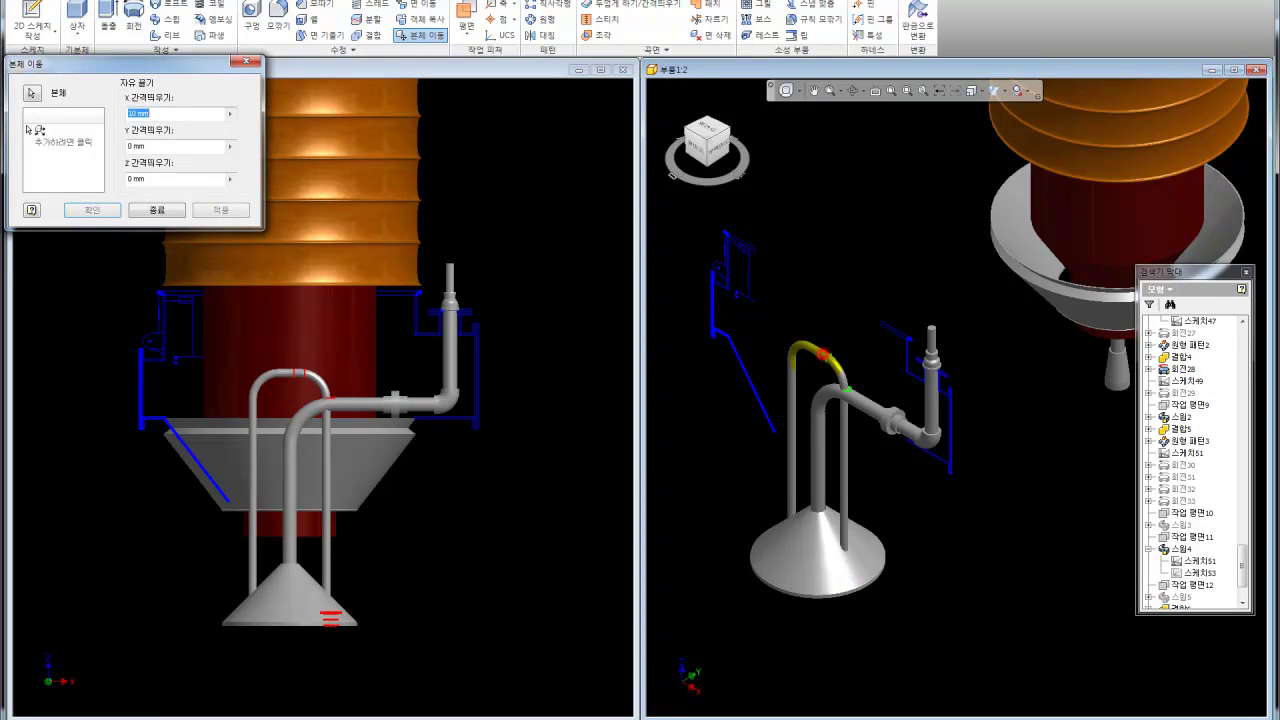
# Move the cone base body by X 0, Y 1000 mm
pyautogui.click(31, 93)
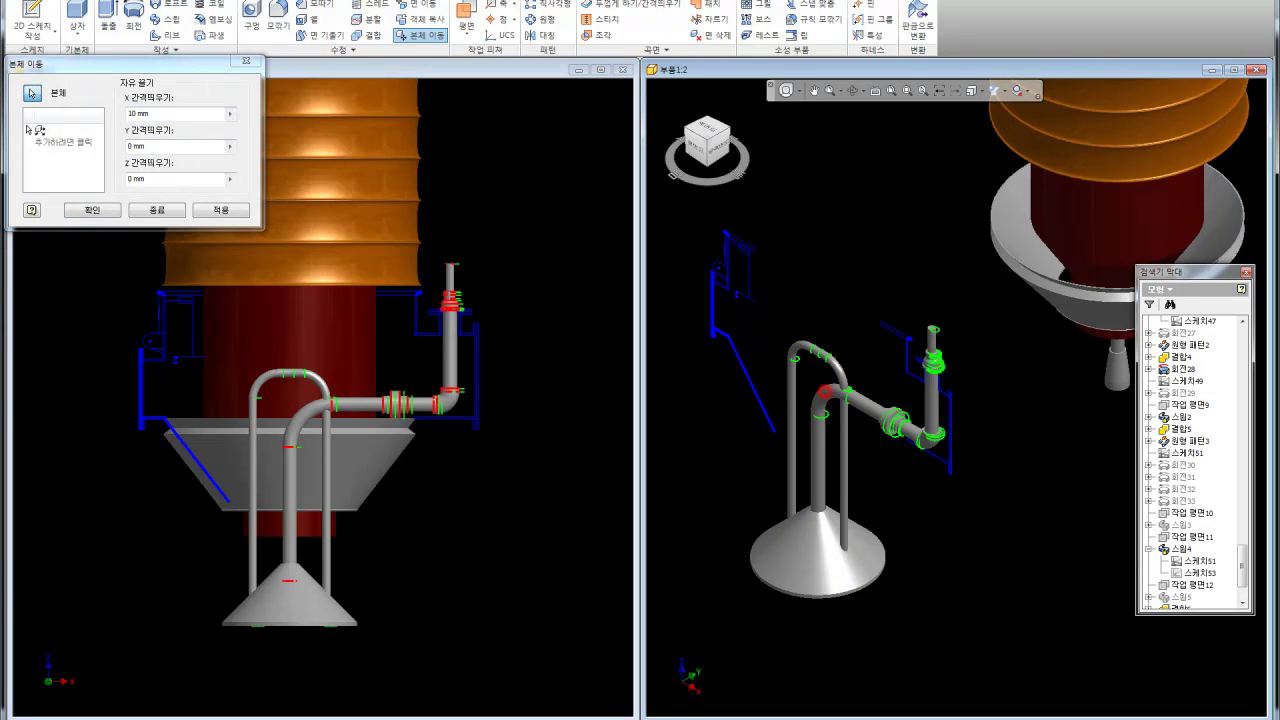
pyautogui.click(800, 543)
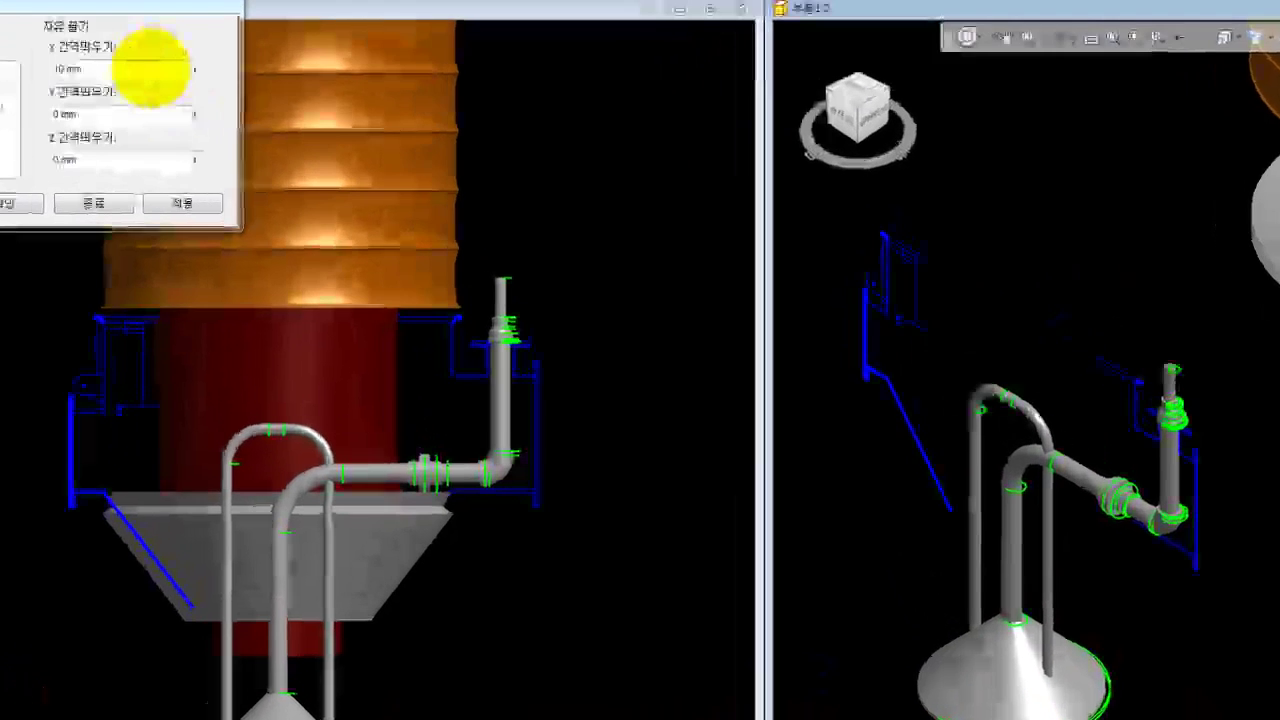
pyautogui.click(230, 114)
pyautogui.click(230, 111)
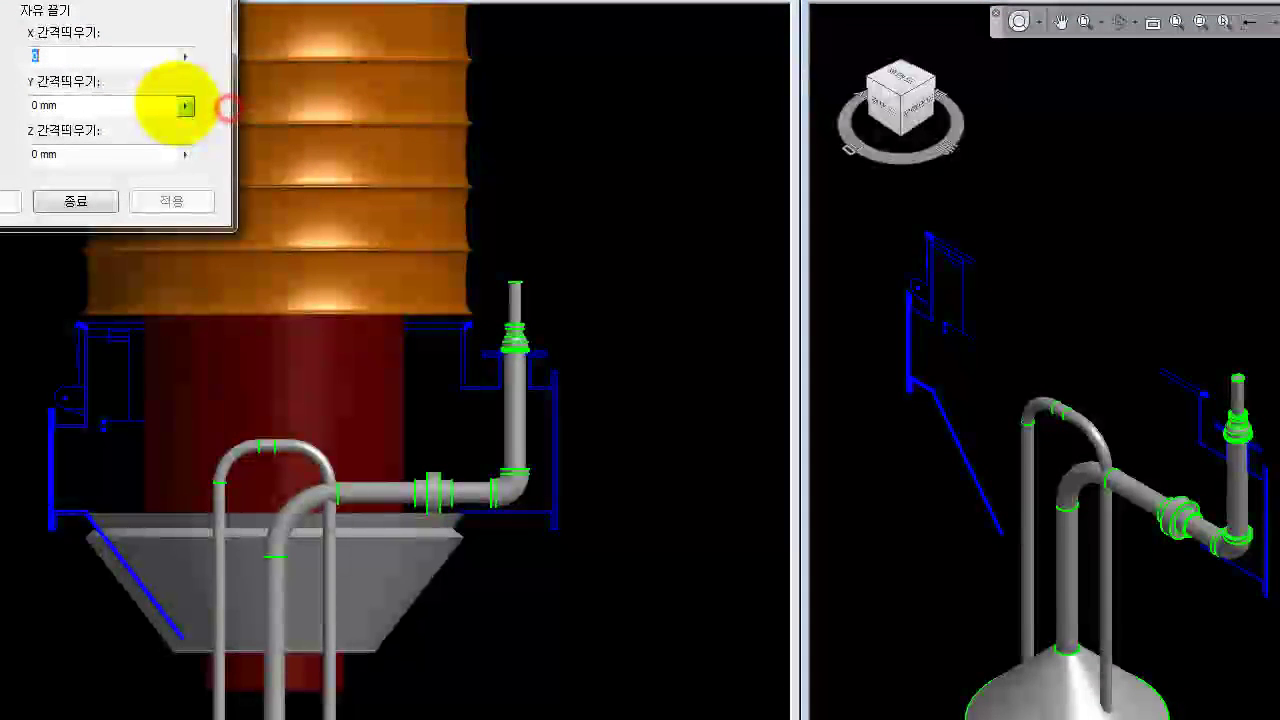
pyautogui.click(185, 105)
pyautogui.click(222, 157)
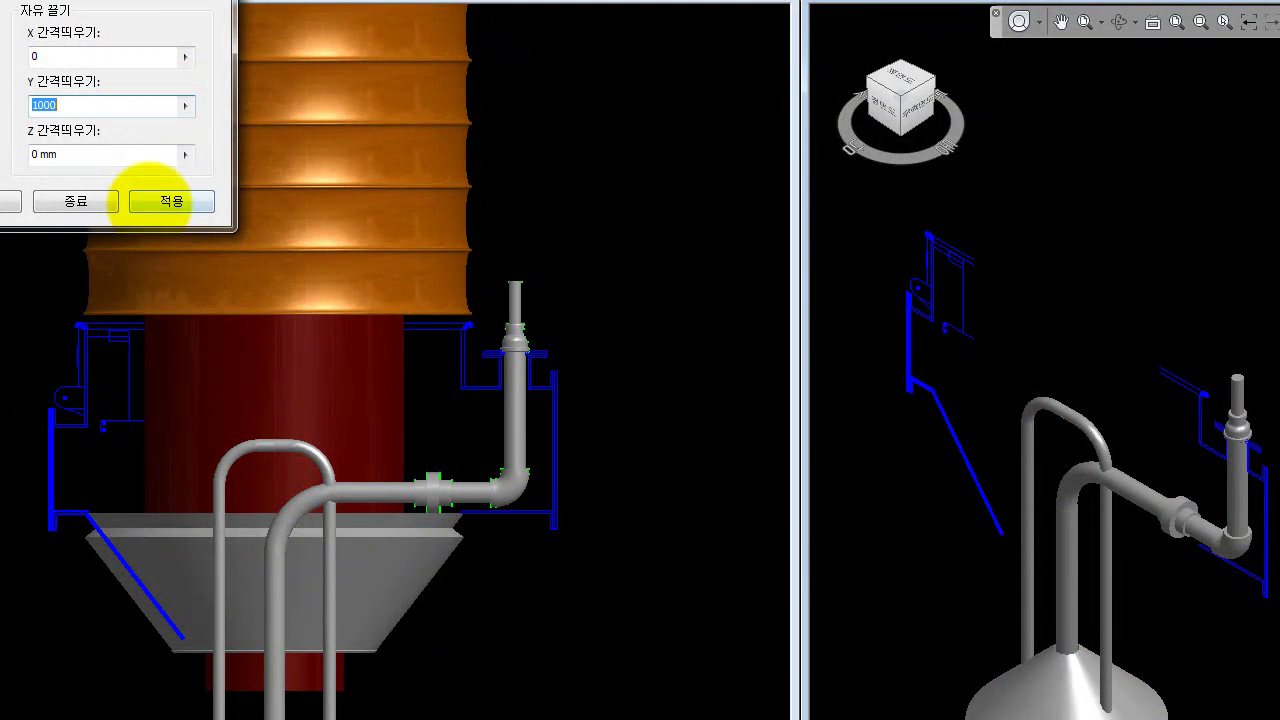
pyautogui.click(160, 196)
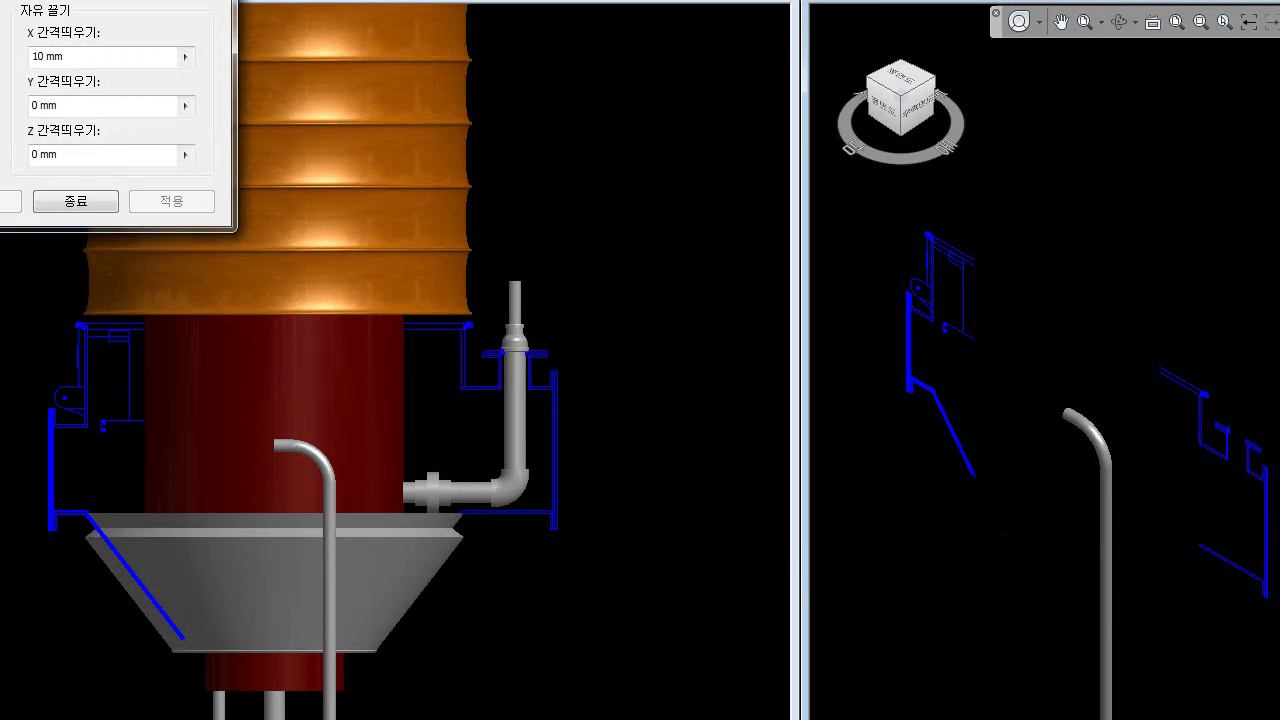
# Move the remaining pipe bodies by X 0, Y 1000 mm and close Move Bodies
pyautogui.click(1105, 518)
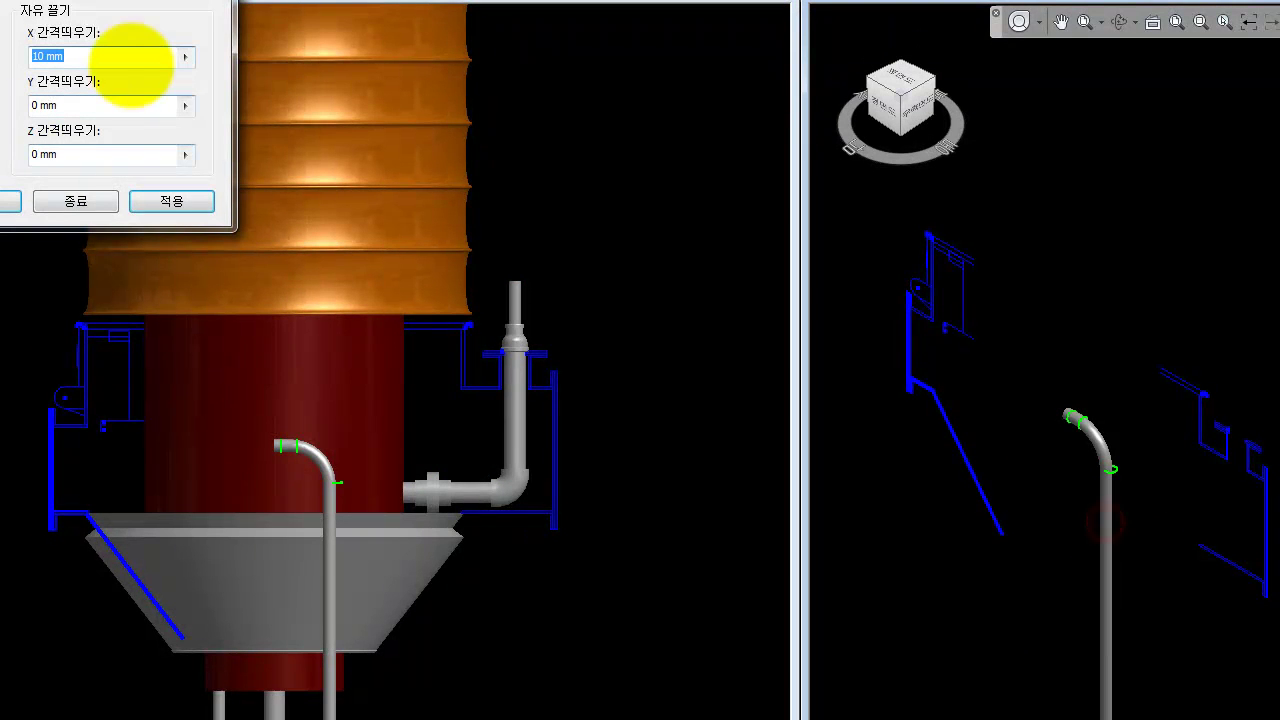
pyautogui.click(187, 58)
pyautogui.write('0')
pyautogui.click(185, 105)
pyautogui.click(245, 158)
pyautogui.click(157, 200)
pyautogui.click(86, 196)
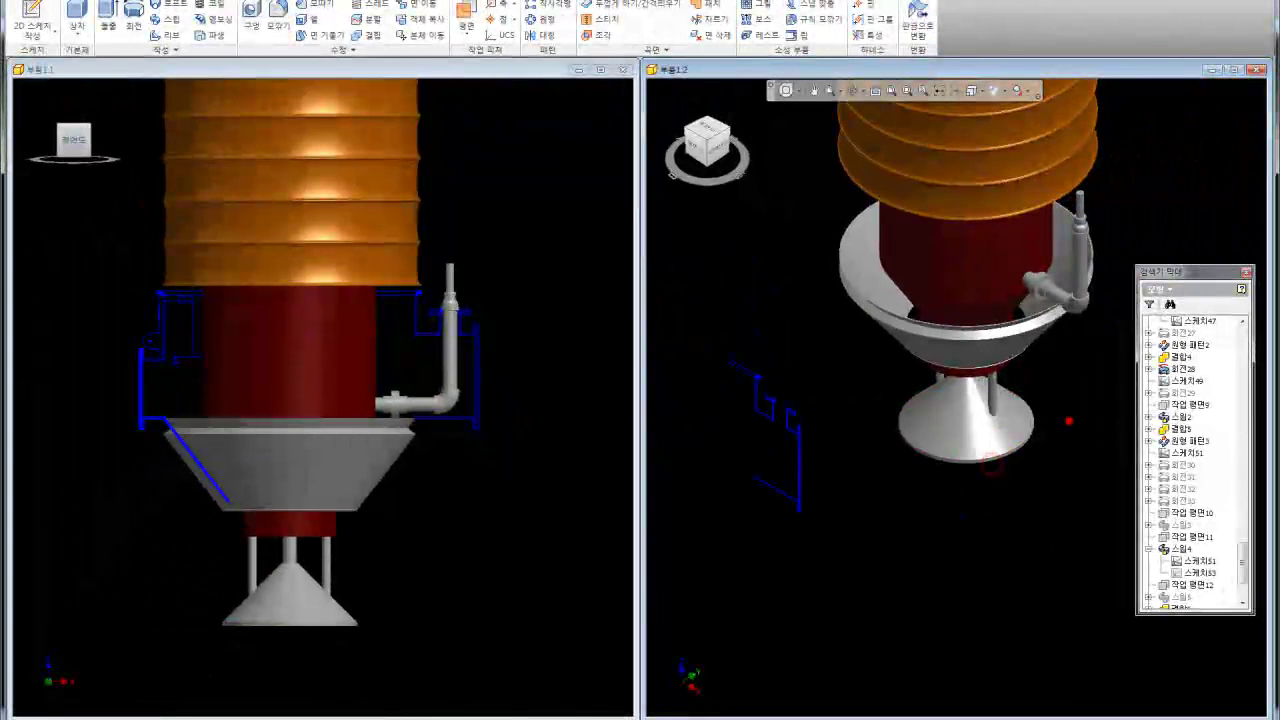
# Orbit to a side view of the relocated funnel and set selection priority to whole bodies
pyautogui.moveTo(1068, 421); pyautogui.dragTo(1037, 434, button='middle')
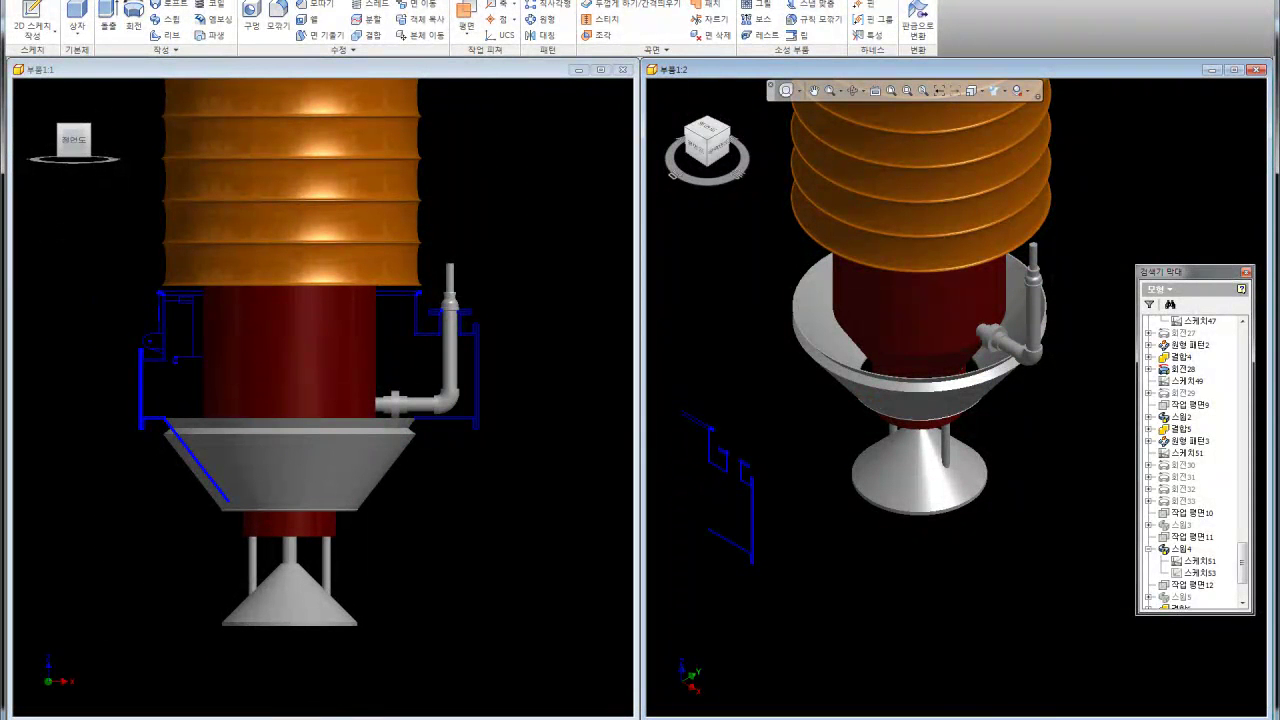
pyautogui.keyDown('shift'); pyautogui.moveTo(967, 596); pyautogui.dragTo(968, 575, button='middle'); pyautogui.keyUp('shift')
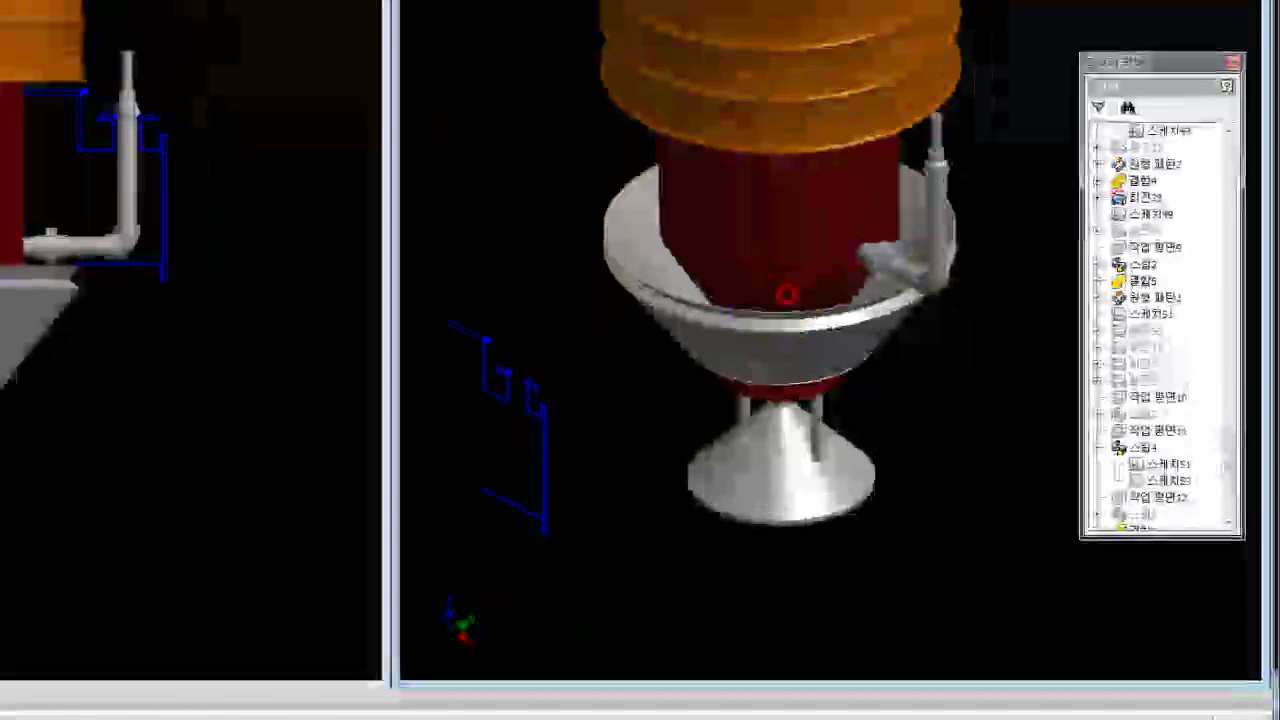
pyautogui.moveTo(697, 309)
pyautogui.keyDown('shift'); pyautogui.mouseDown(button='middle')
pyautogui.moveTo(731, 277)
pyautogui.moveTo(763, 284)
pyautogui.moveTo(765, 250)
pyautogui.mouseUp(button='middle'); pyautogui.keyUp('shift')
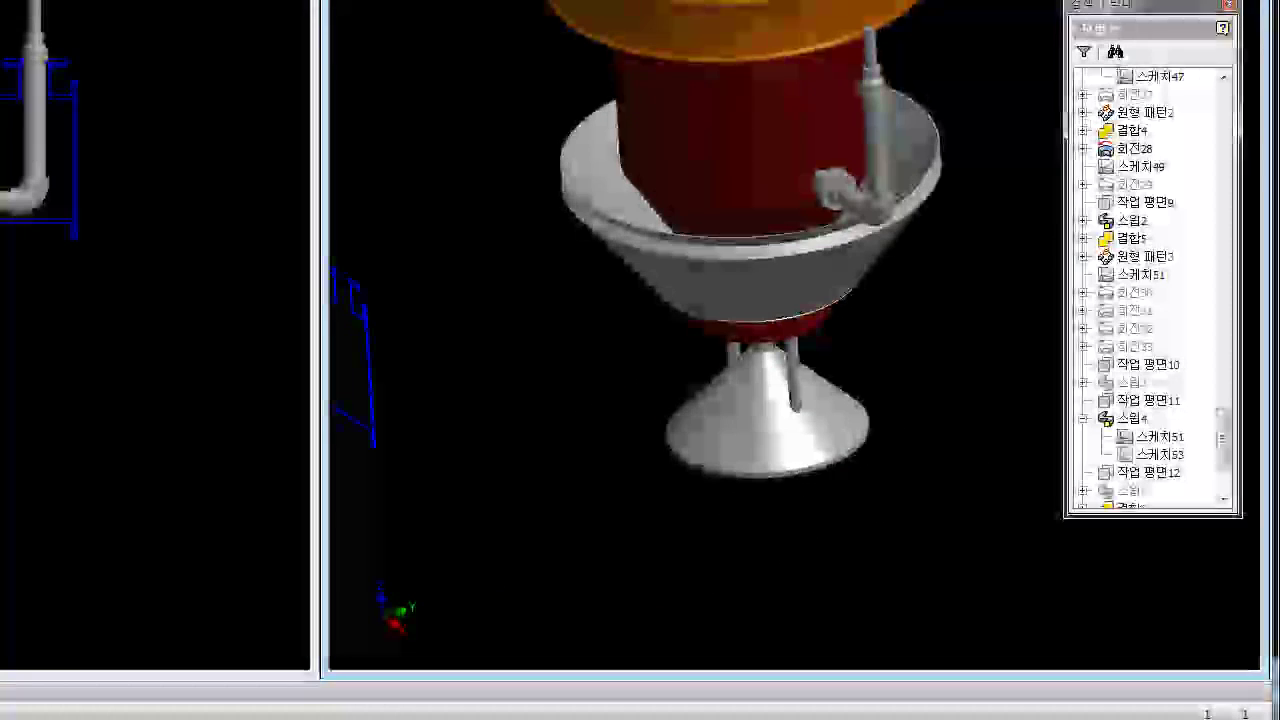
pyautogui.click(465, 111)
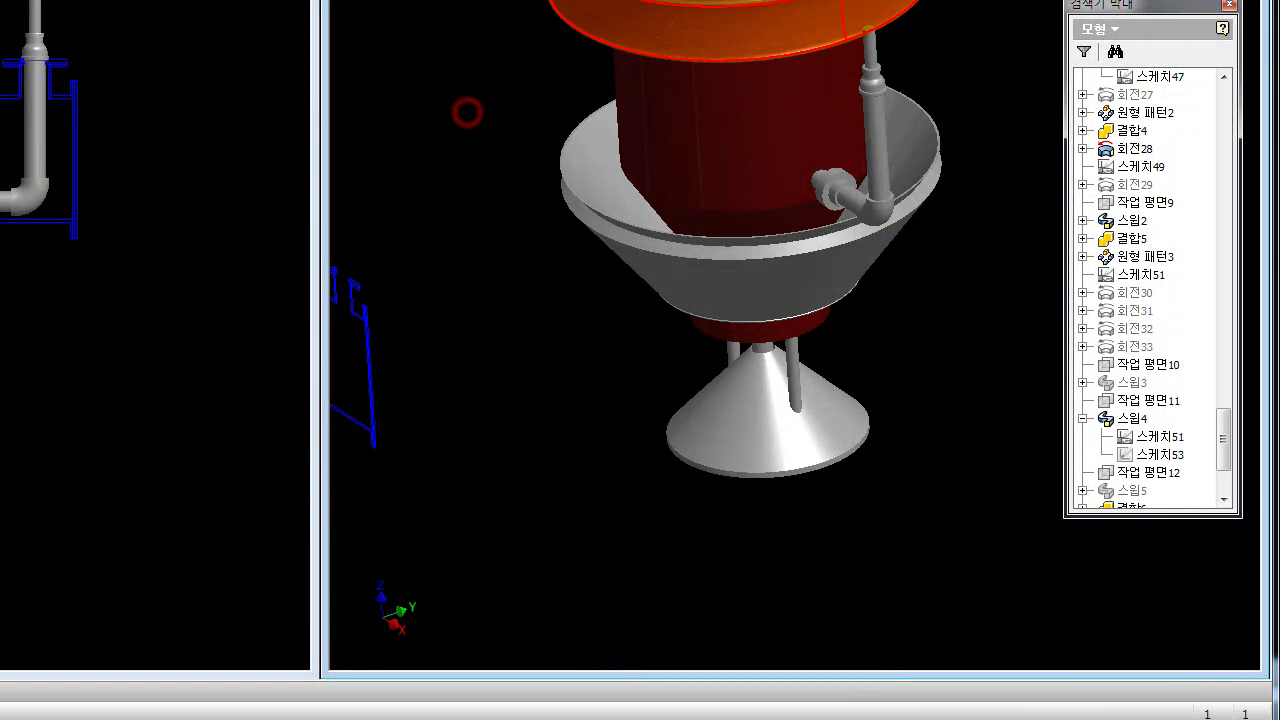
pyautogui.rightClick(983, 74)
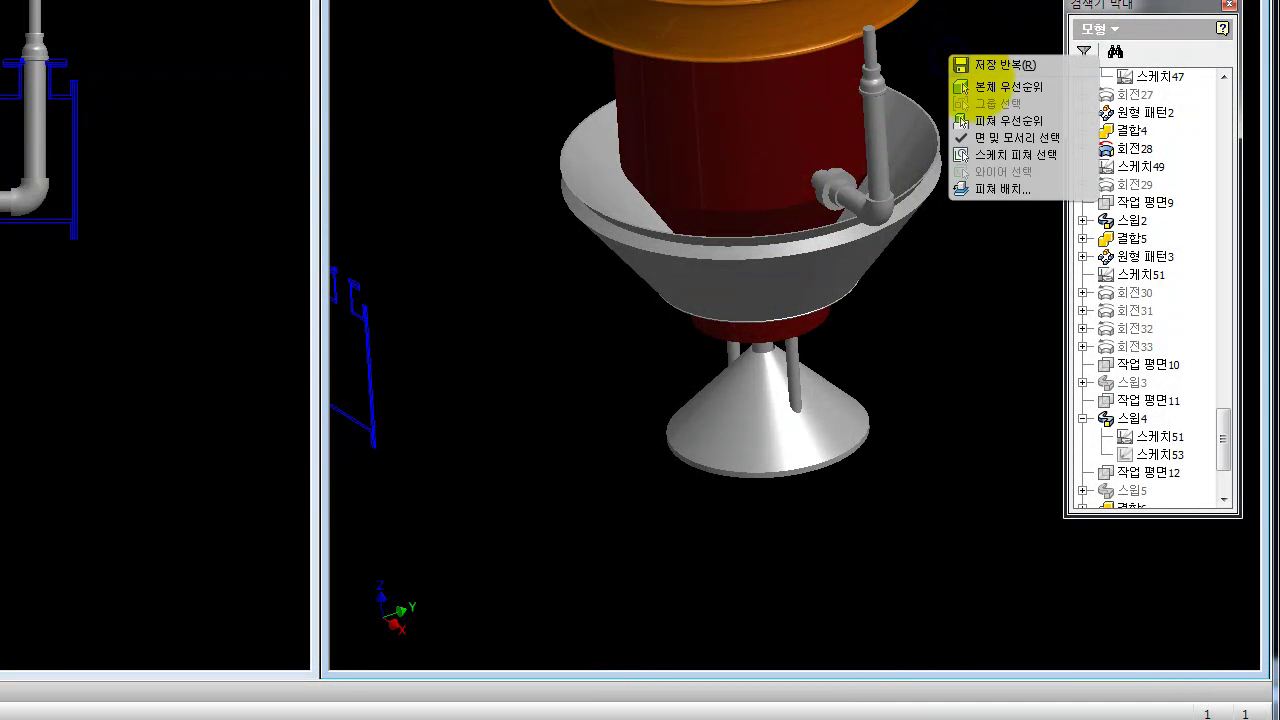
pyautogui.click(971, 80)
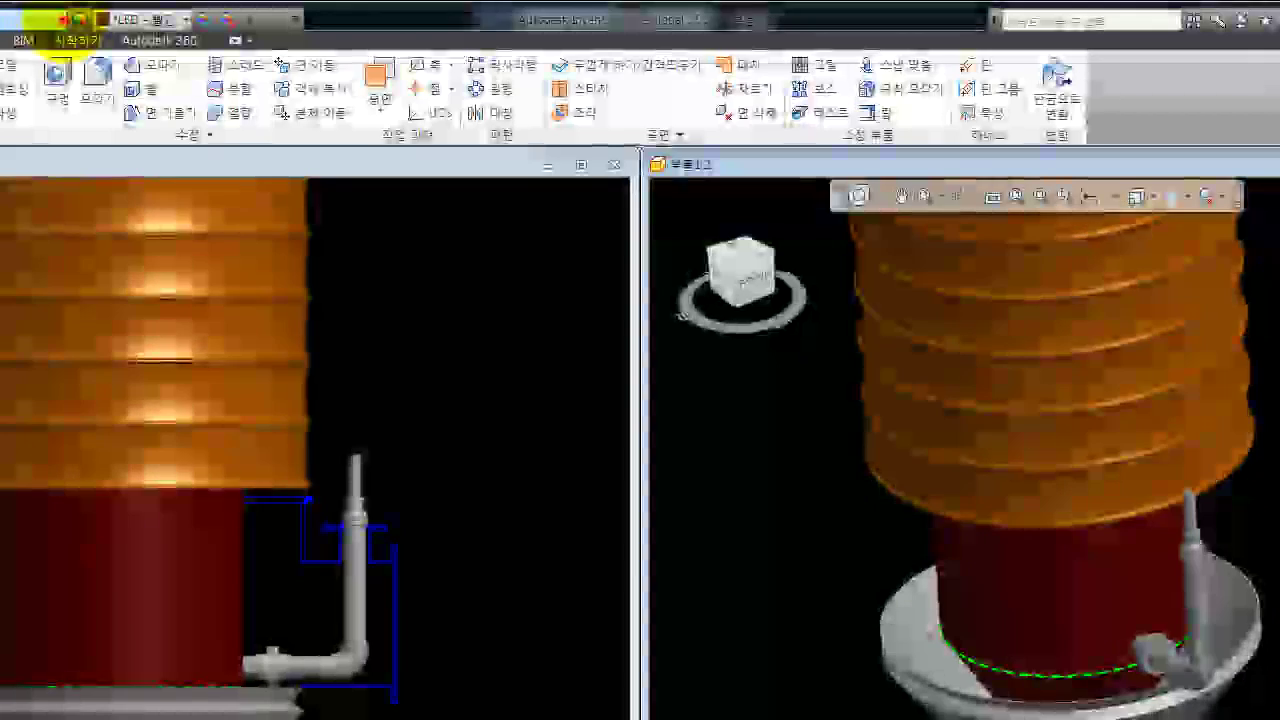
pyautogui.click(62, 19)
pyautogui.click(185, 22)
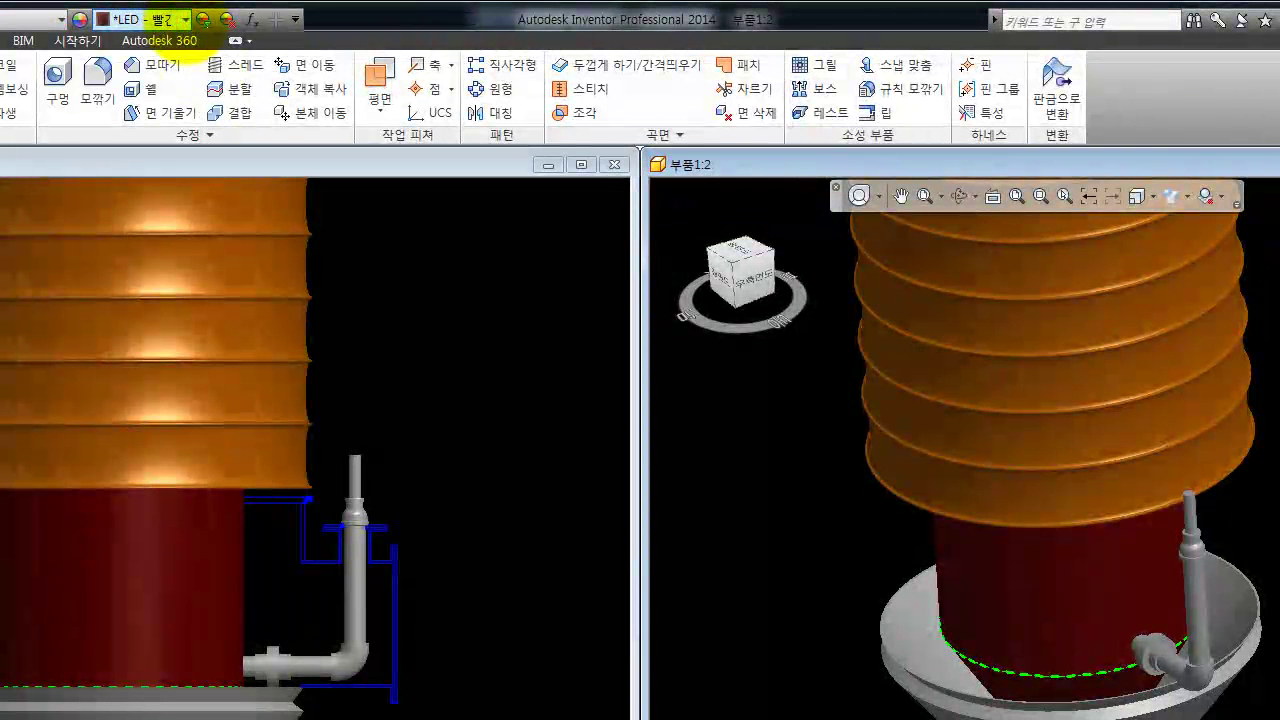
pyautogui.click(185, 20)
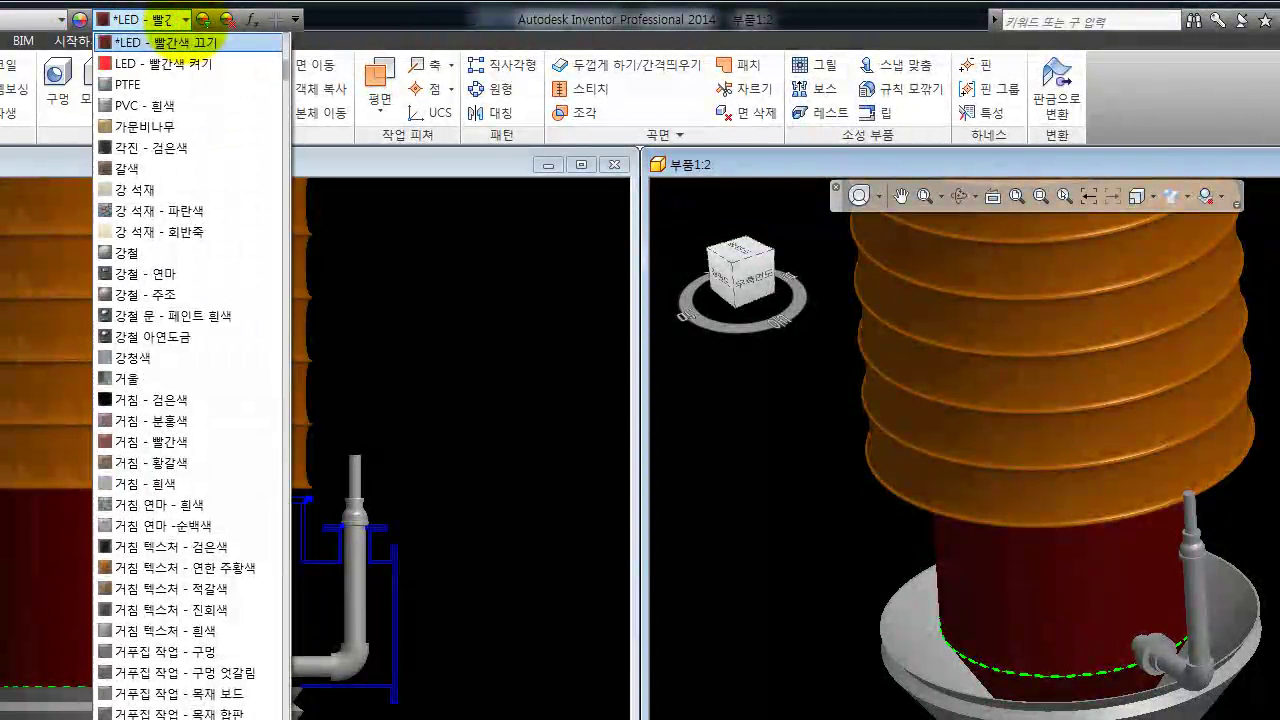
pyautogui.click(777, 559)
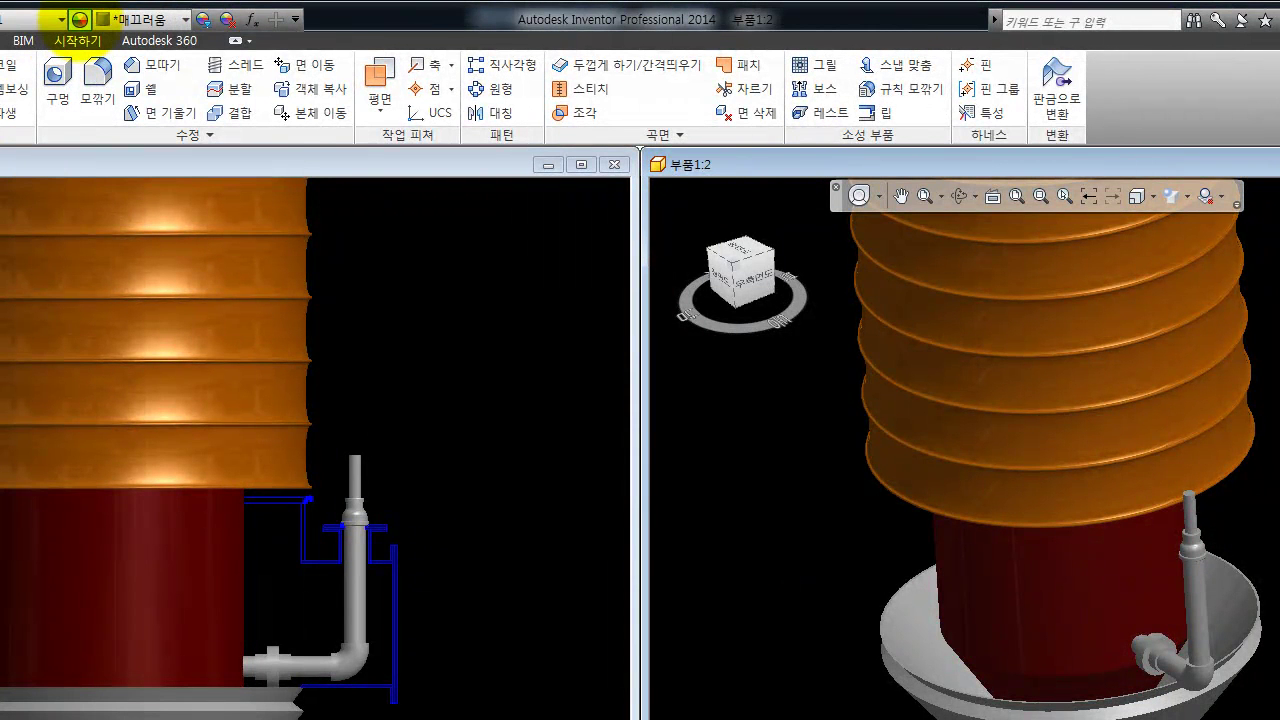
pyautogui.click(80, 19)
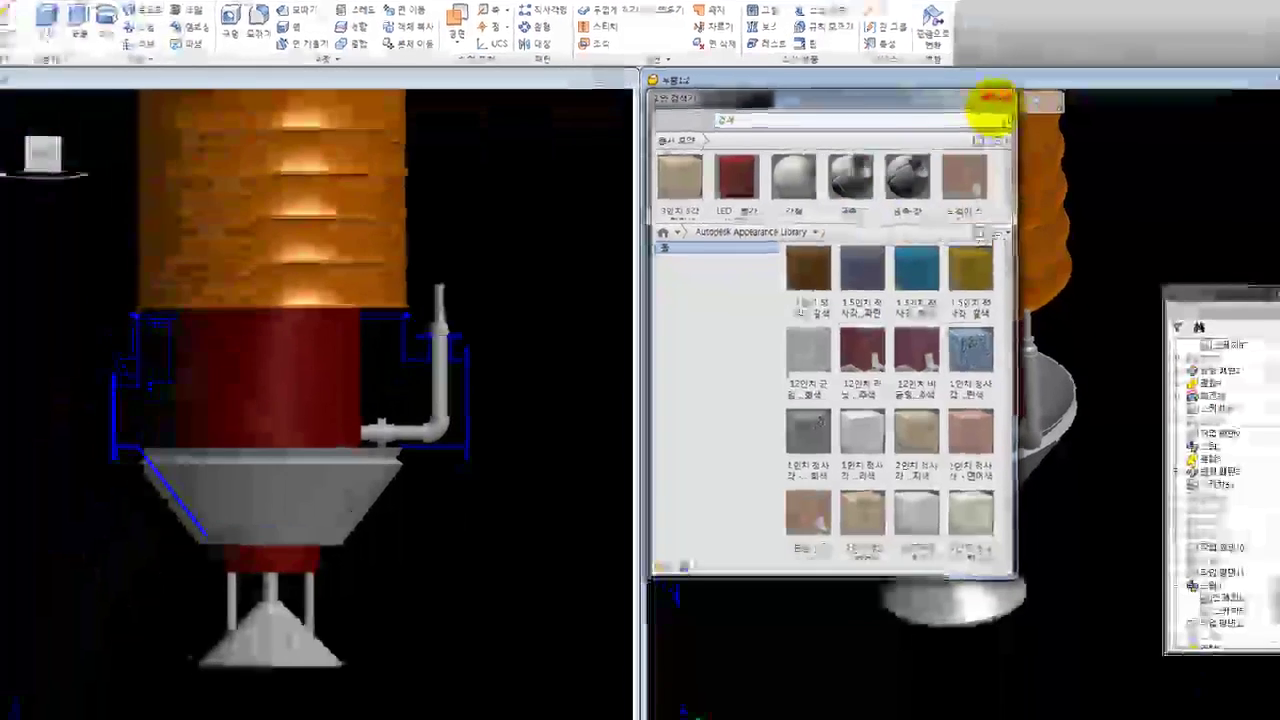
pyautogui.click(1129, 176)
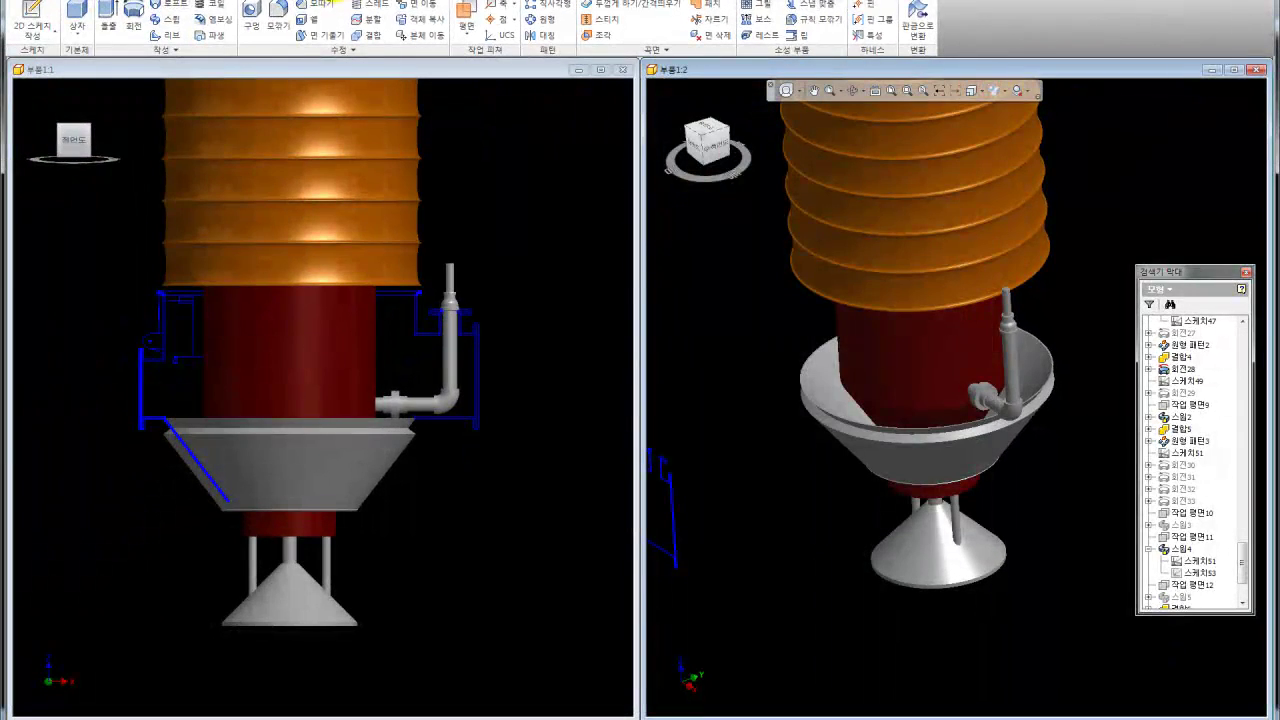
pyautogui.click(395, 3)
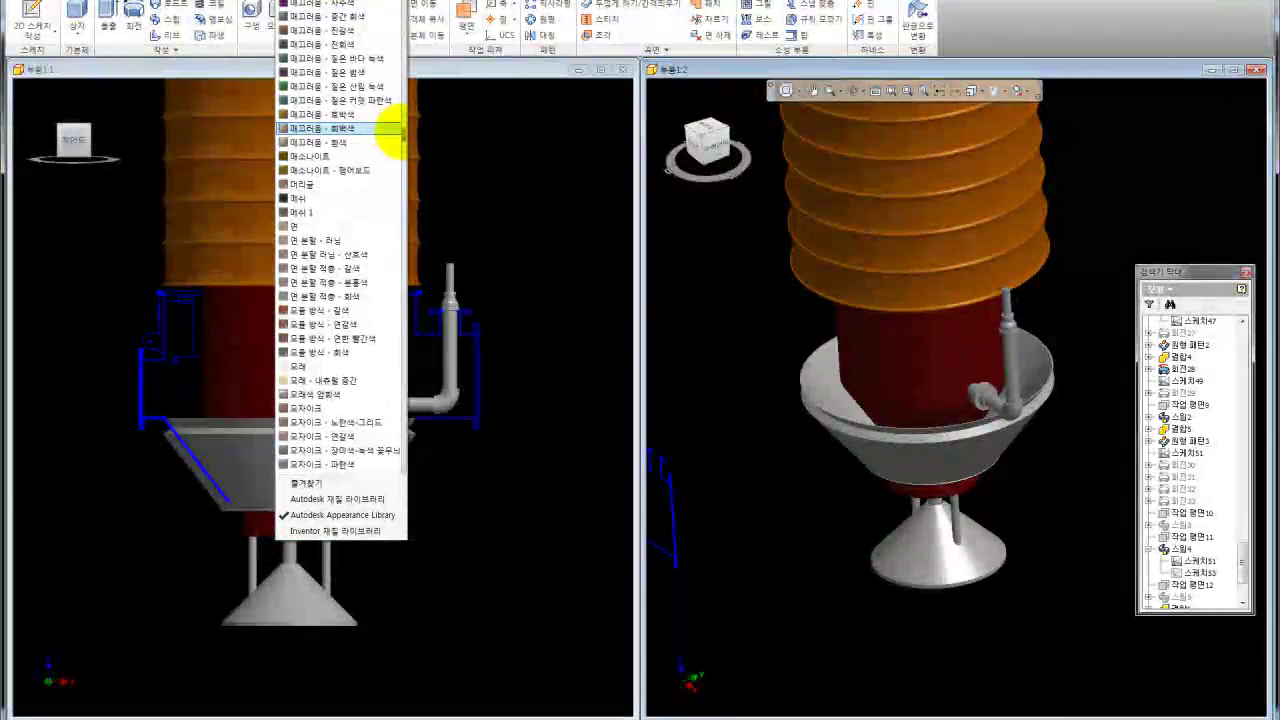
pyautogui.moveTo(400, 130); pyautogui.dragTo(403, 163)
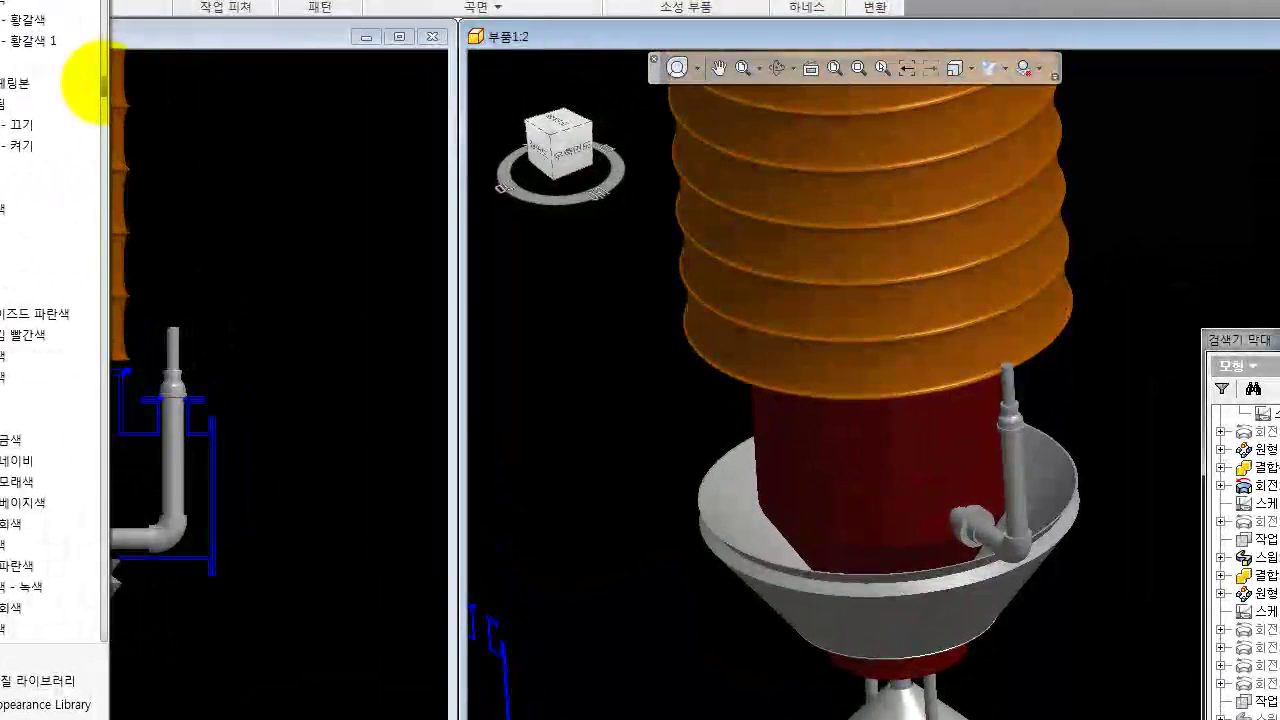
pyautogui.scroll(-5, 82, 183)
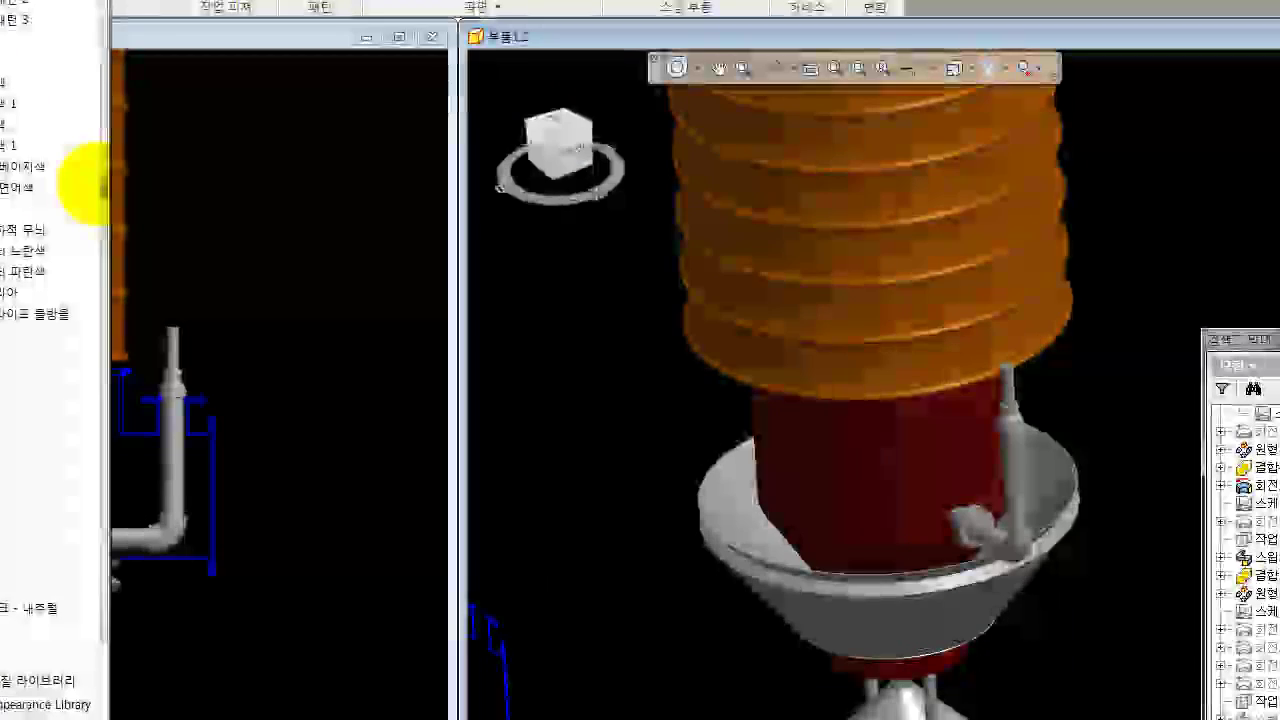
pyautogui.moveTo(82, 183); pyautogui.dragTo(82, 262)
pyautogui.scroll(-1, 82, 262)
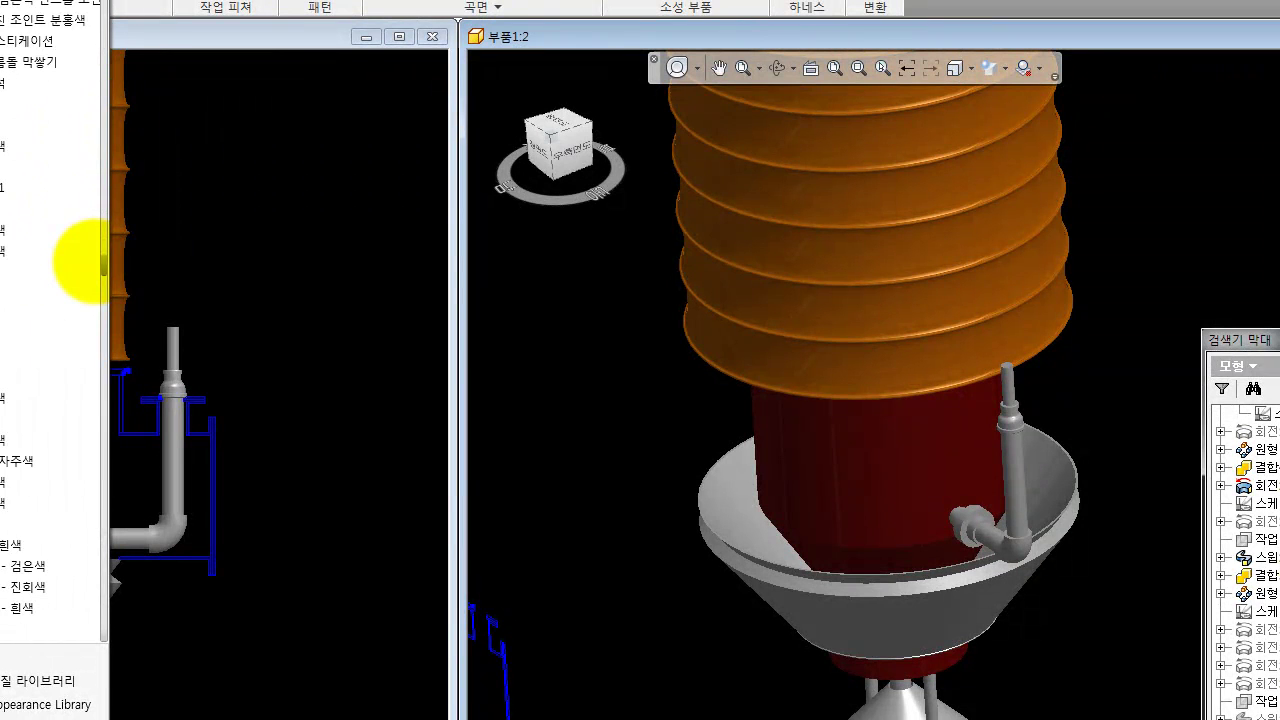
pyautogui.scroll(-2, 86, 277)
pyautogui.moveTo(86, 277); pyautogui.dragTo(88, 510)
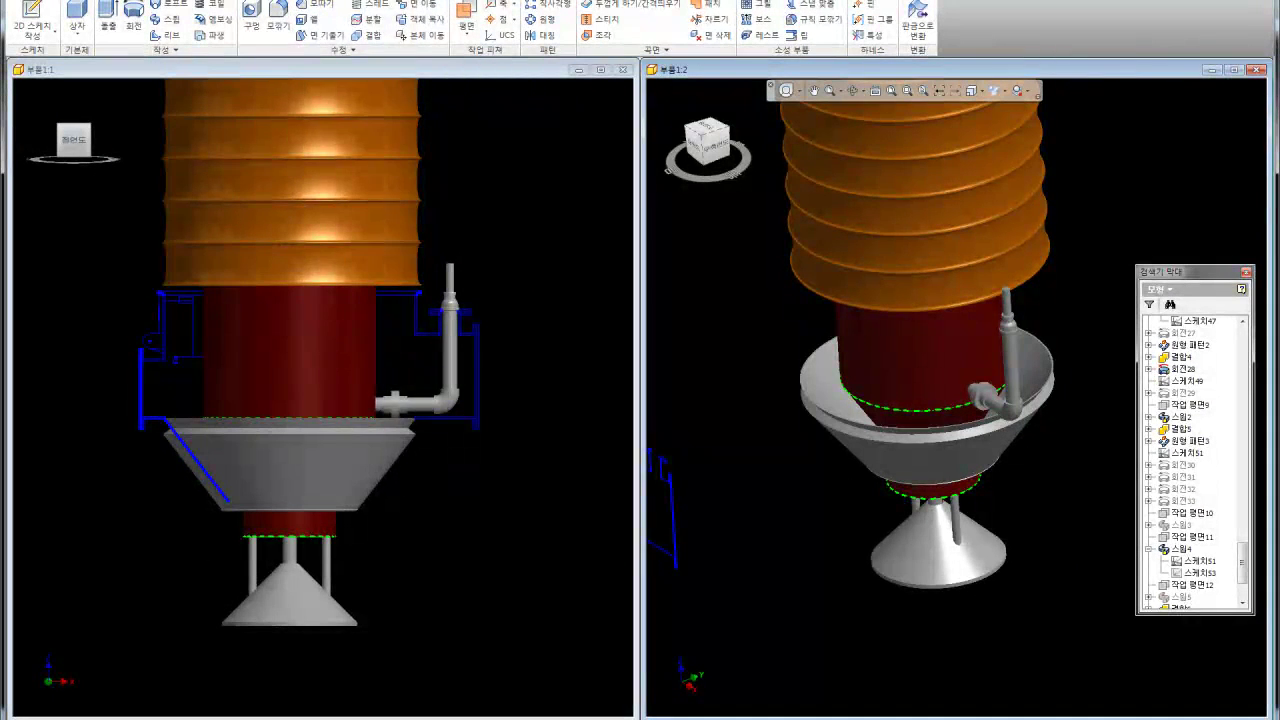
# Try green, then teal, then olive green appearances on the red body
pyautogui.moveTo(400, 15)
pyautogui.mouseDown()
pyautogui.moveTo(395, 305)
pyautogui.moveTo(392, 272)
pyautogui.mouseUp()
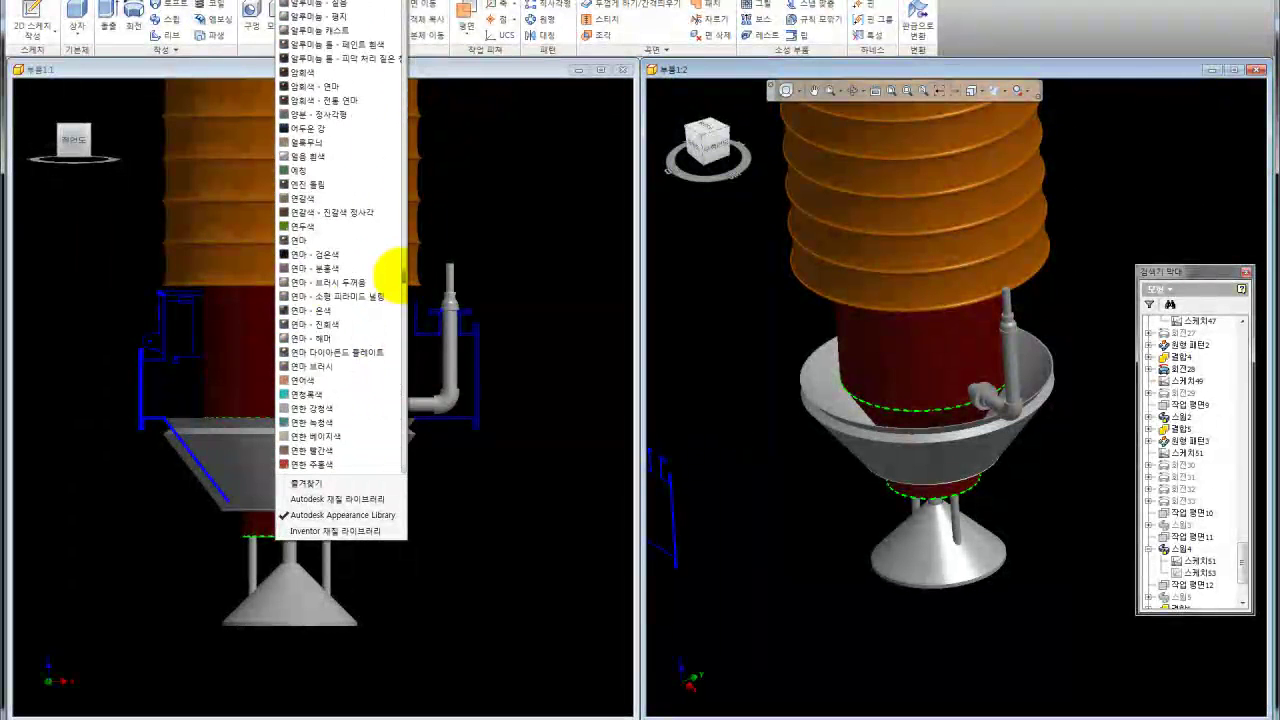
pyautogui.click(312, 226)
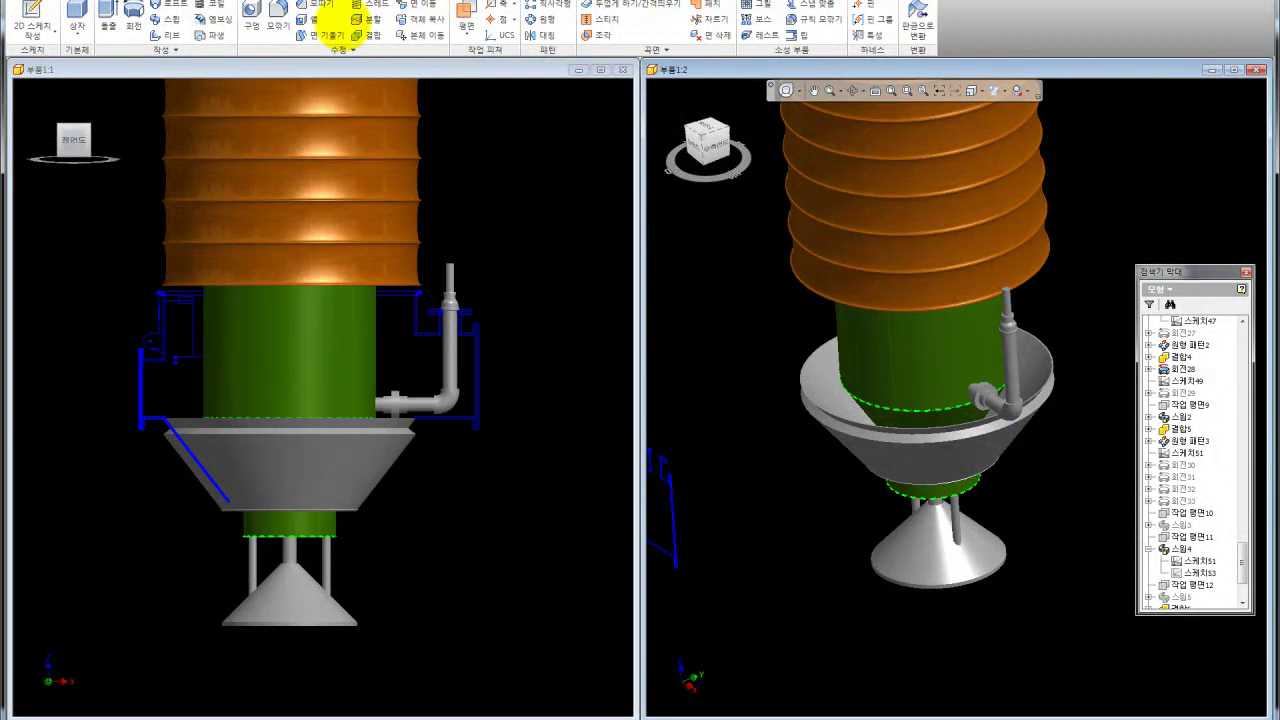
pyautogui.click(396, 6)
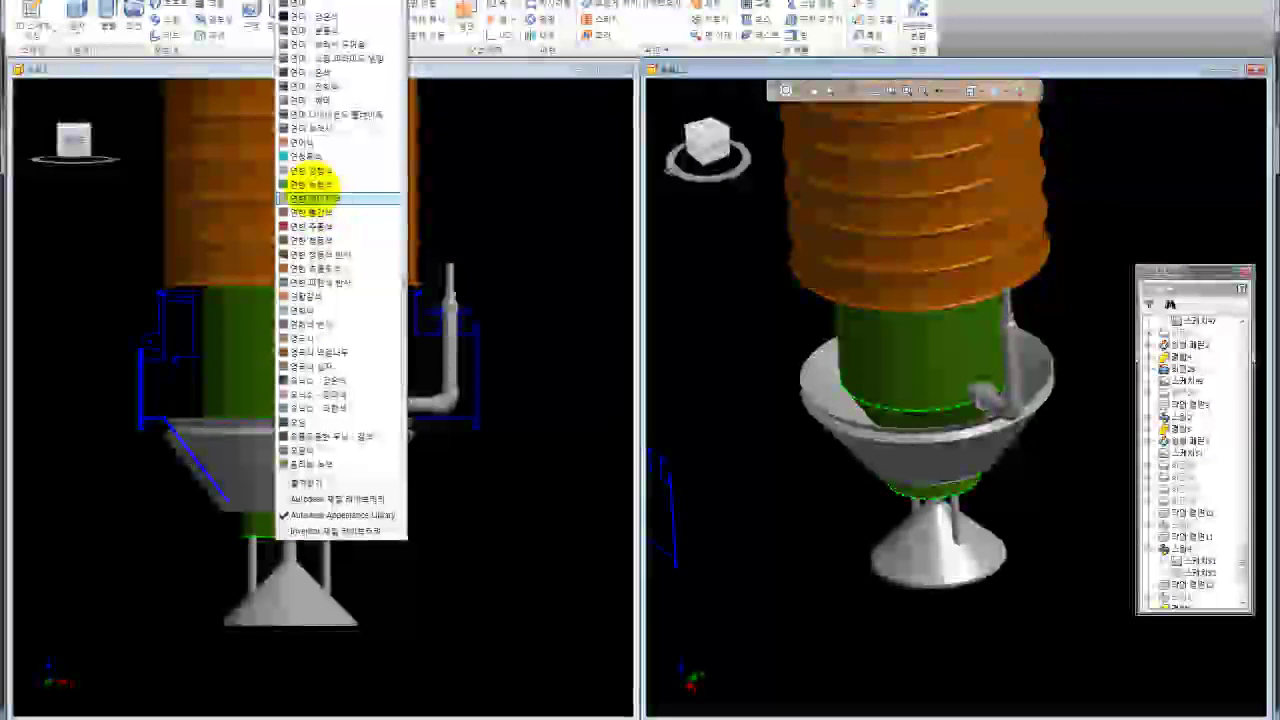
pyautogui.click(312, 198)
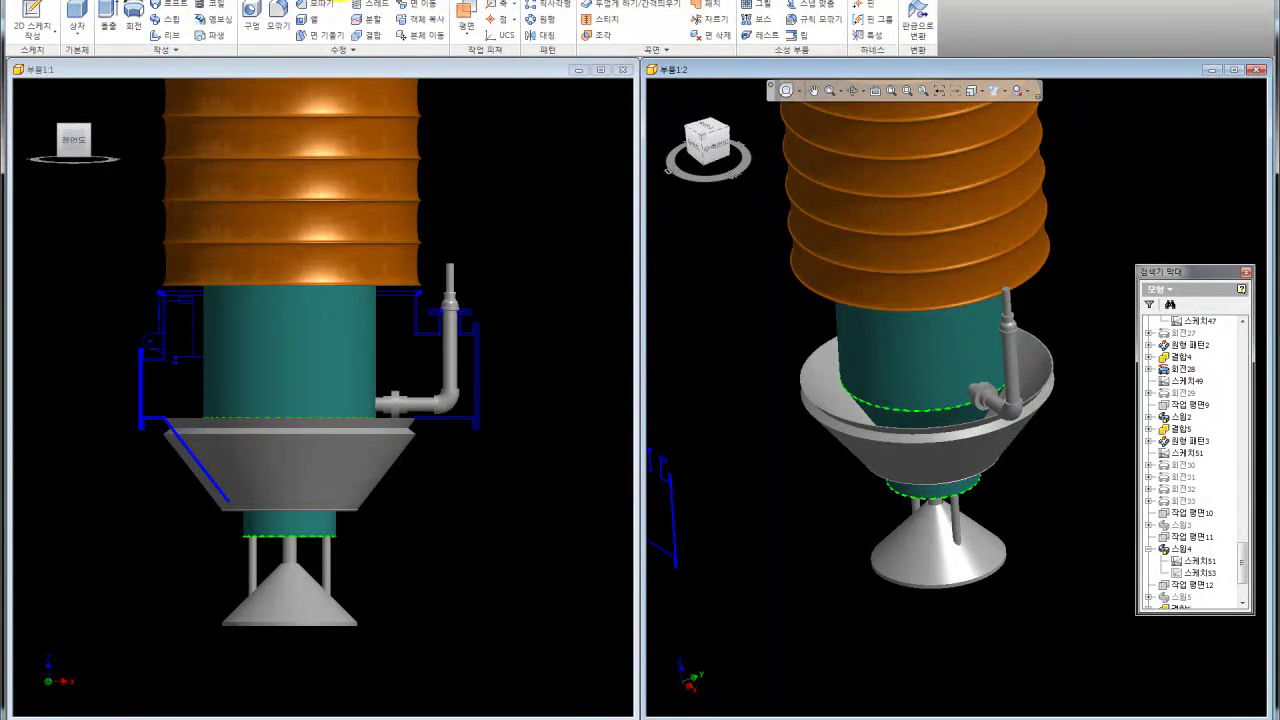
pyautogui.click(328, 12)
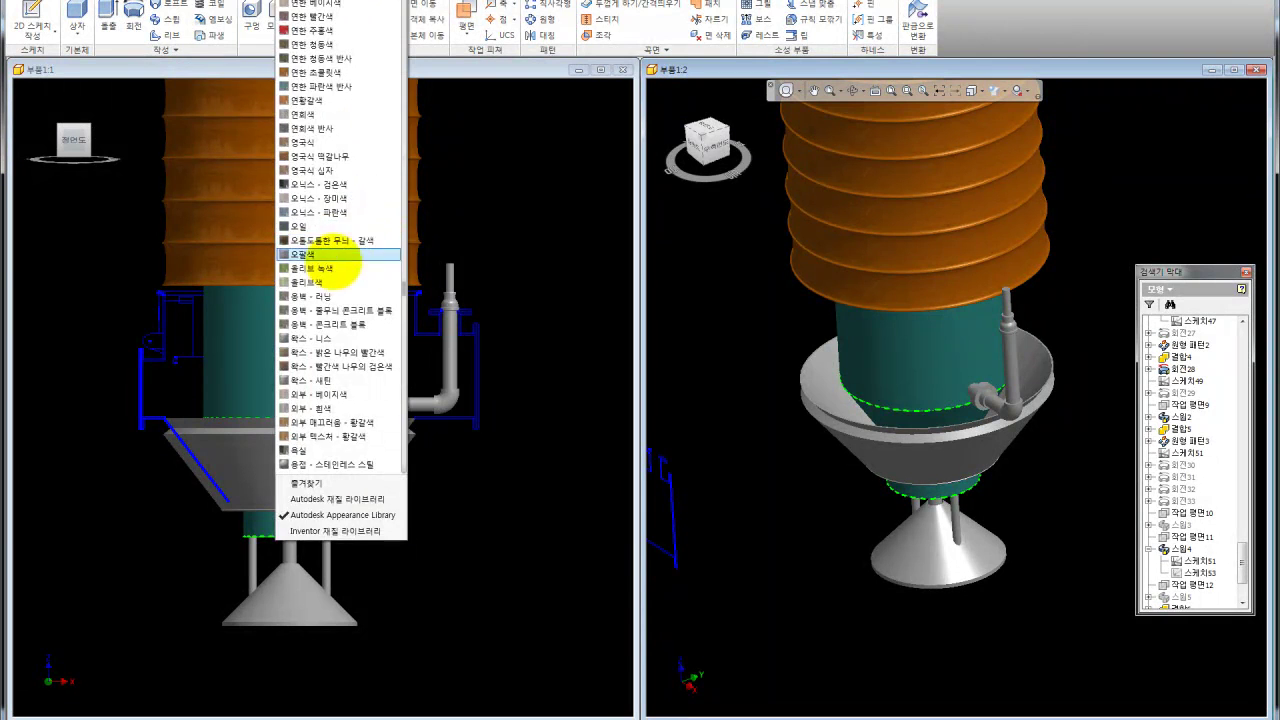
pyautogui.click(355, 266)
# Give the body the Polycarbonate - Clear appearance from the appearance list
pyautogui.click(390, 8)
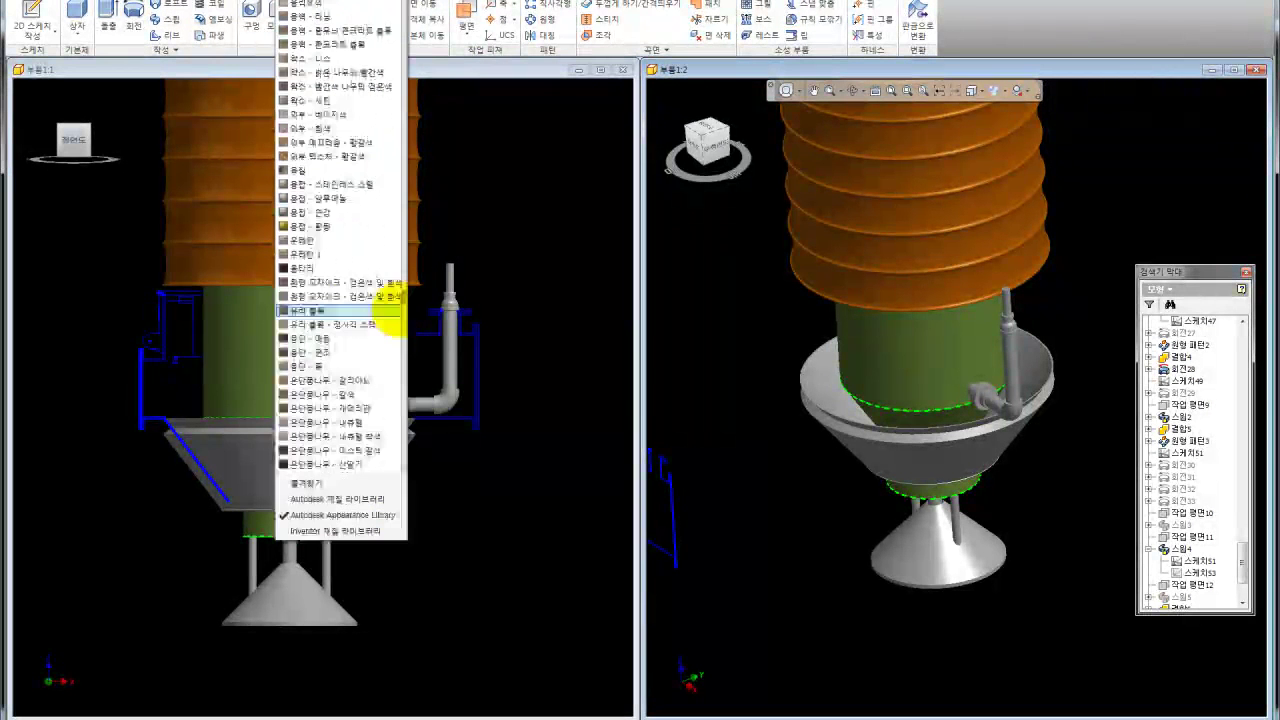
pyautogui.scroll(-3, 392, 285)
pyautogui.scroll(-2, 393, 318)
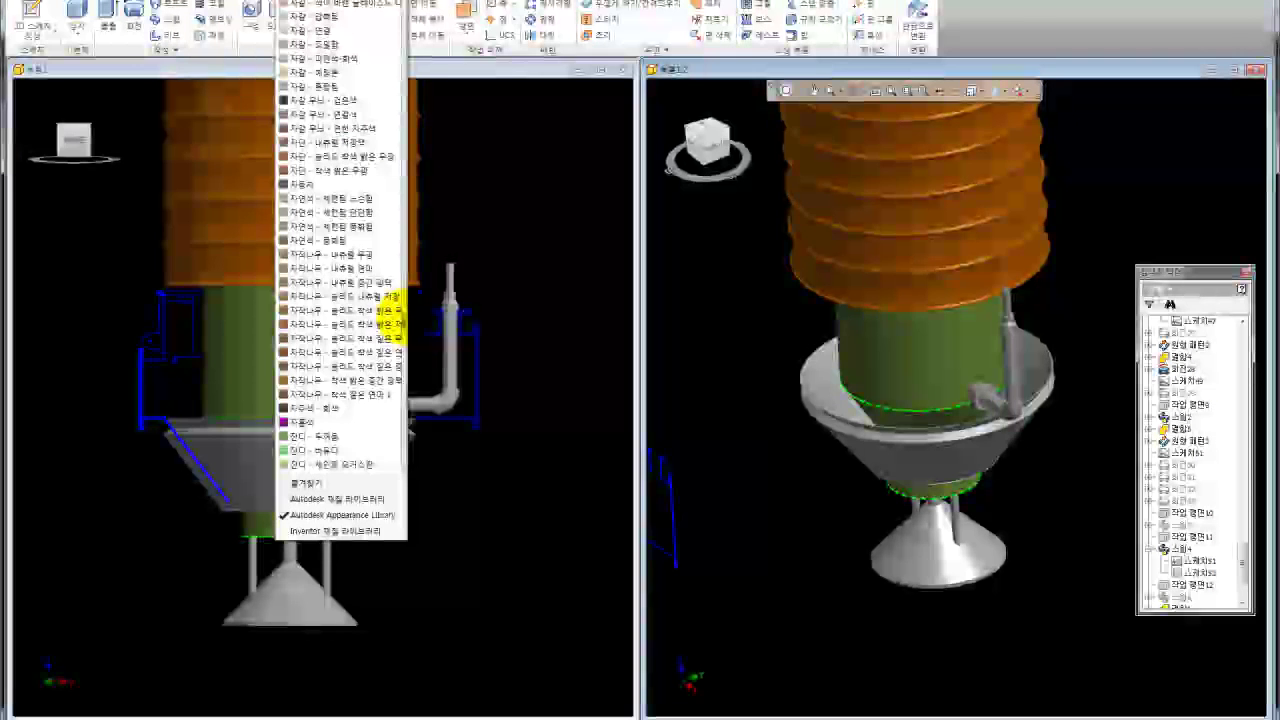
pyautogui.scroll(-9, 394, 322)
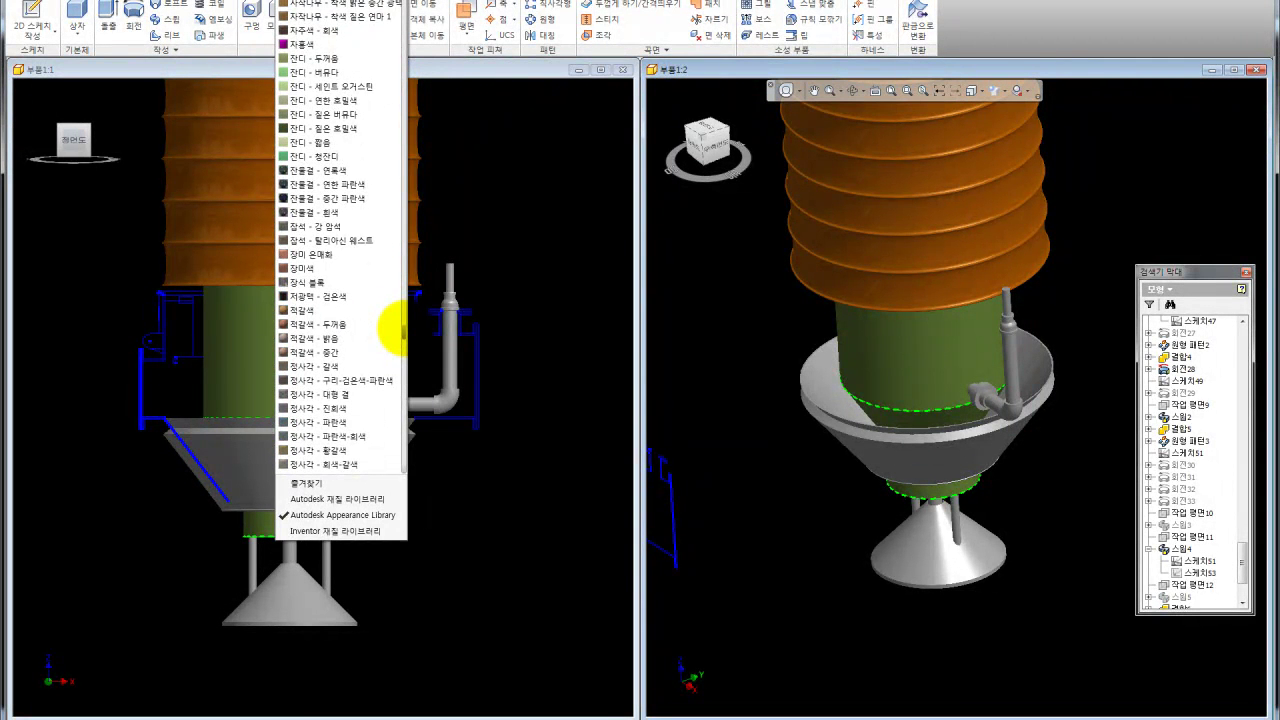
pyautogui.scroll(-3, 392, 332)
pyautogui.scroll(-3, 398, 345)
pyautogui.scroll(-3, 394, 352)
pyautogui.scroll(-3, 394, 354)
pyautogui.scroll(-6, 393, 358)
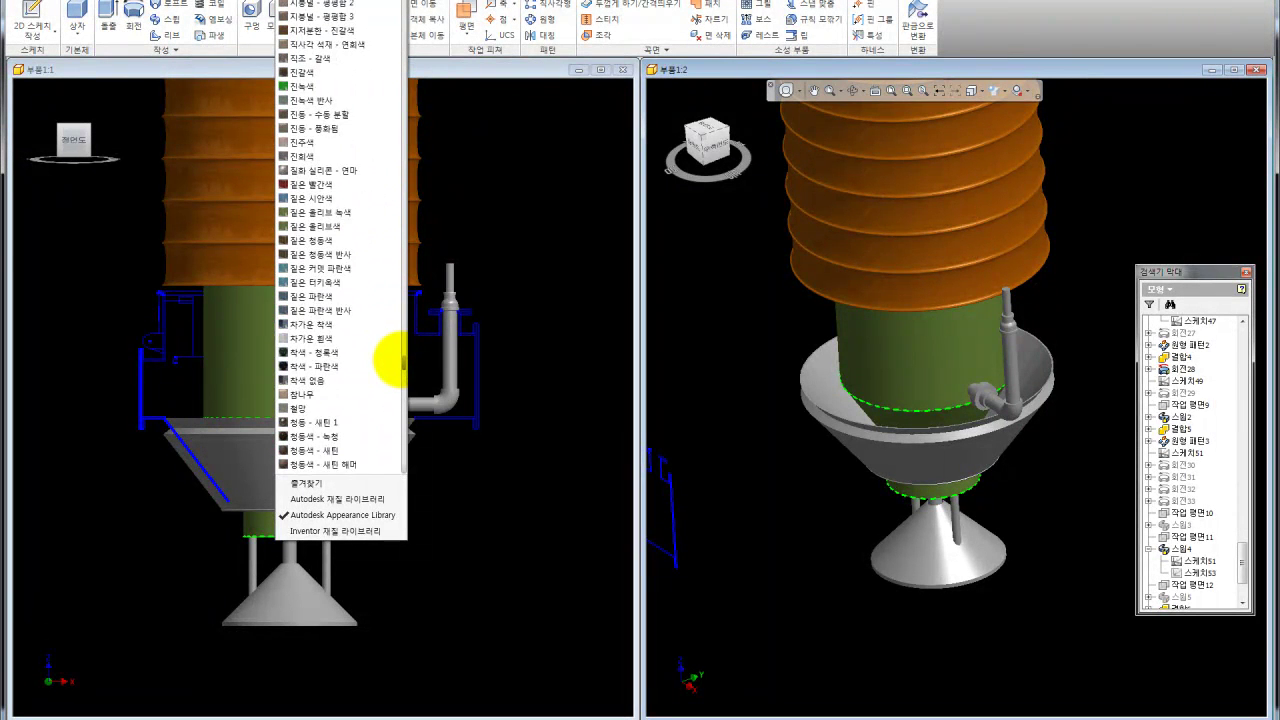
pyautogui.scroll(-4, 394, 358)
pyautogui.scroll(-4, 391, 360)
pyautogui.scroll(-4, 390, 368)
pyautogui.scroll(-4, 389, 378)
pyautogui.scroll(-3, 390, 386)
pyautogui.scroll(-2, 387, 394)
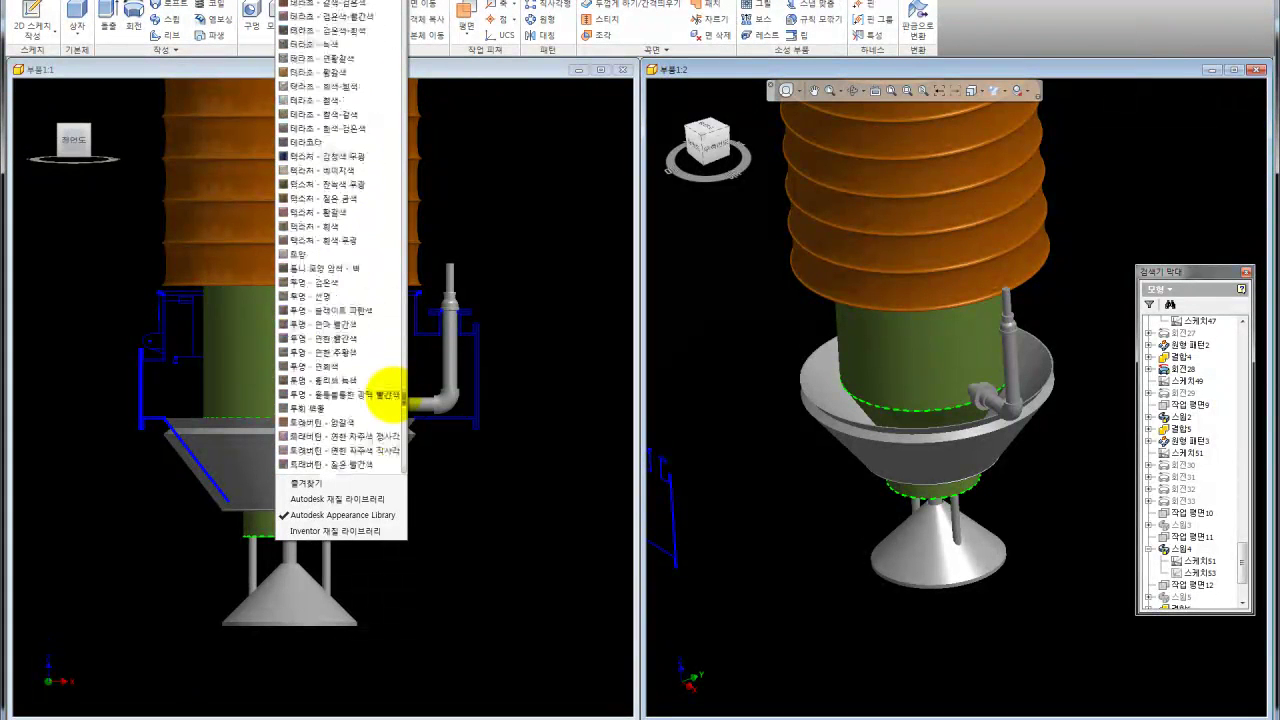
pyautogui.scroll(-6, 390, 398)
pyautogui.scroll(-5, 391, 405)
pyautogui.scroll(-4, 390, 411)
pyautogui.scroll(-5, 389, 421)
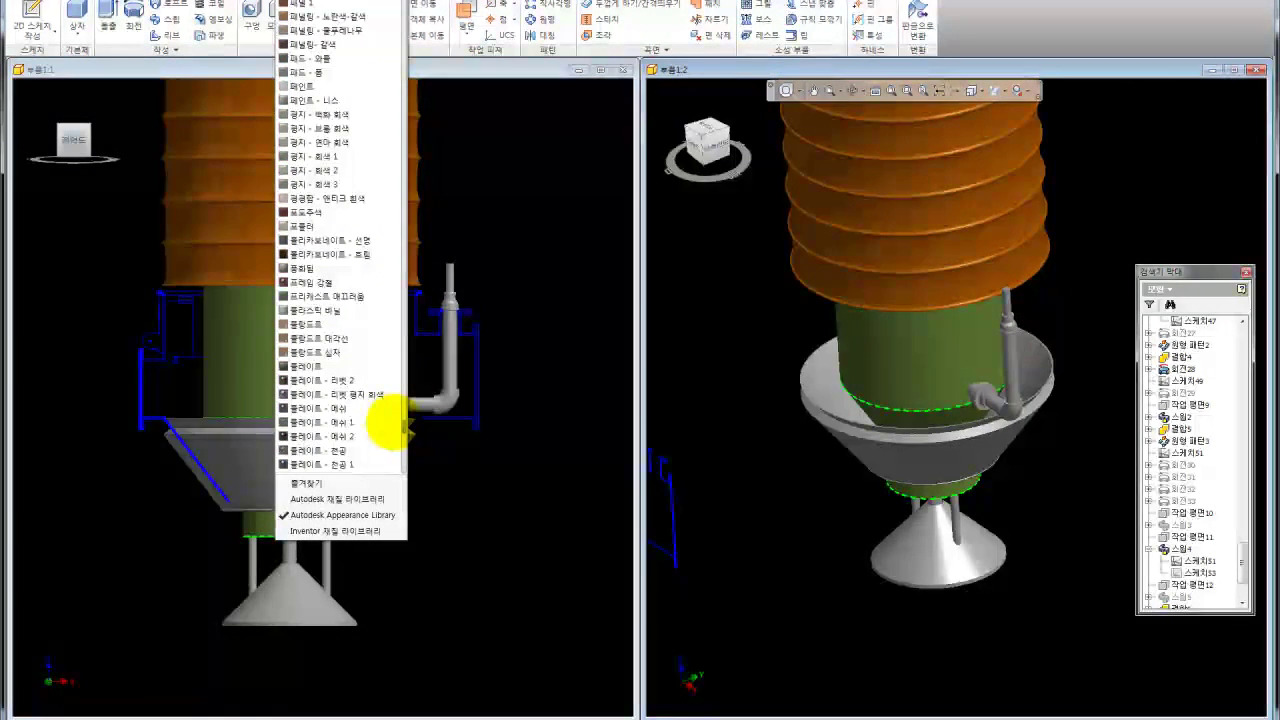
pyautogui.scroll(1, 390, 422)
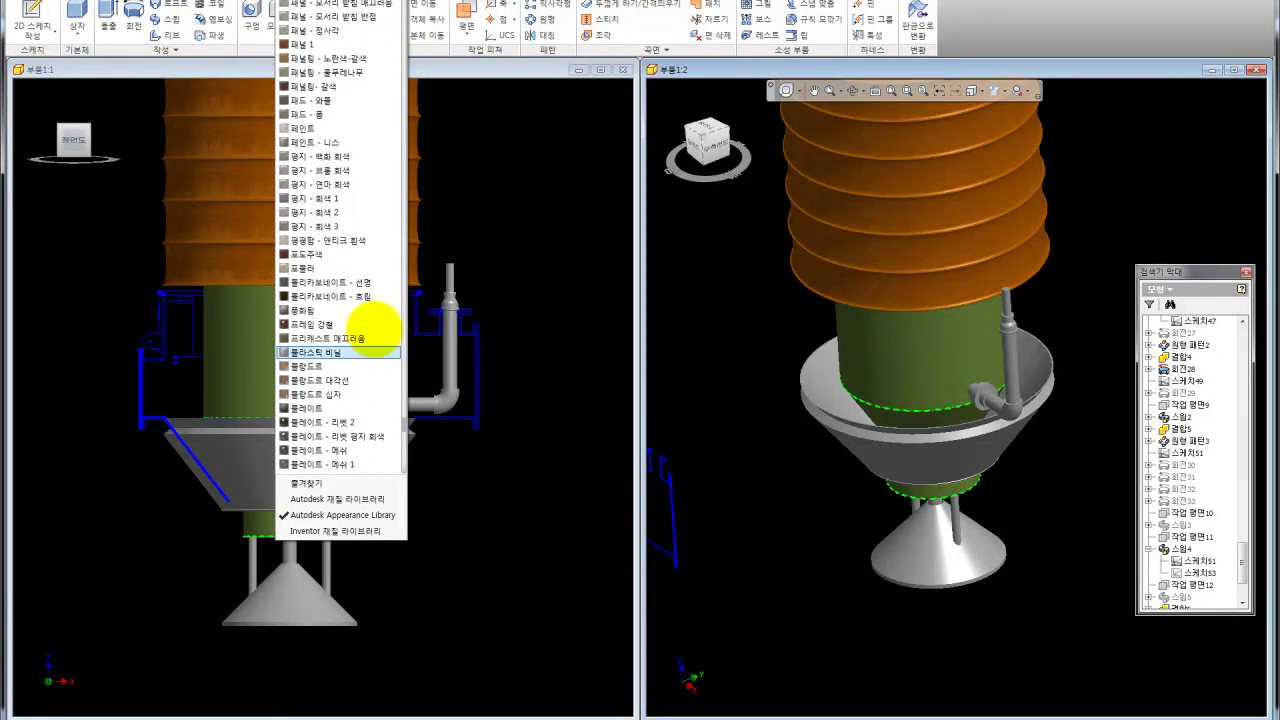
pyautogui.click(362, 284)
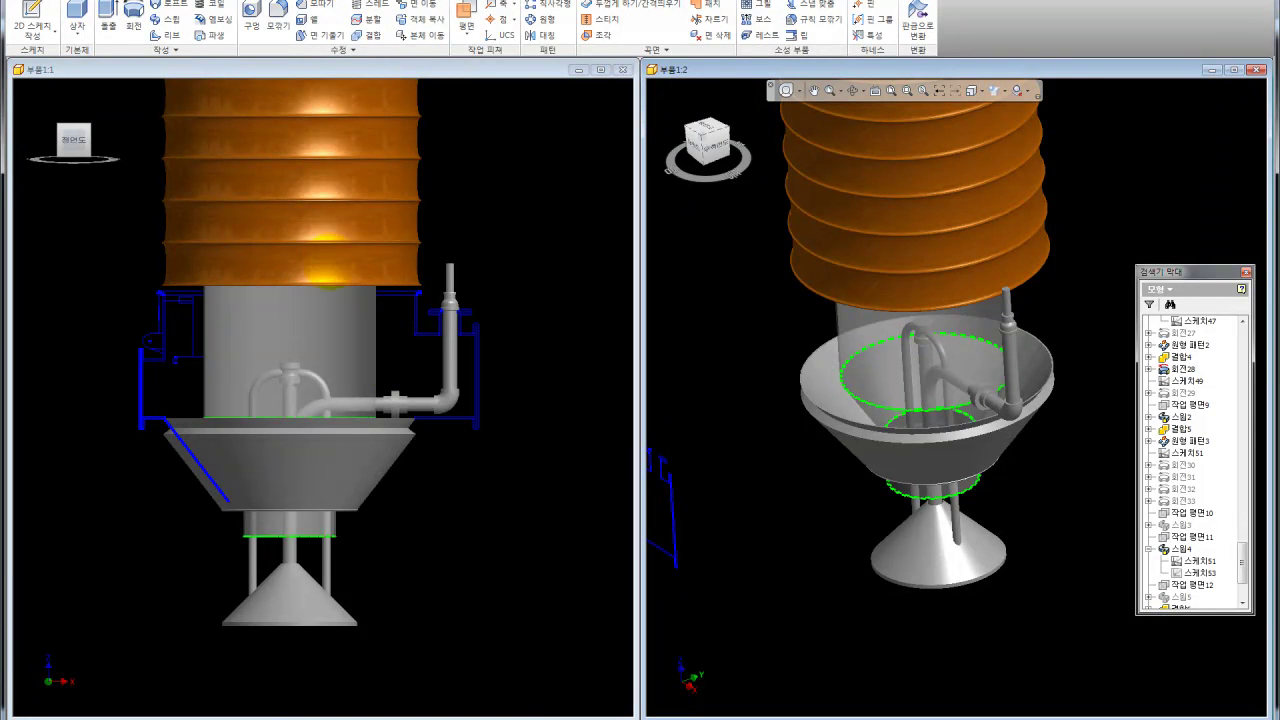
# Browse the appearance list without changing anything, then open the Appearance Browser
pyautogui.click(365, 3)
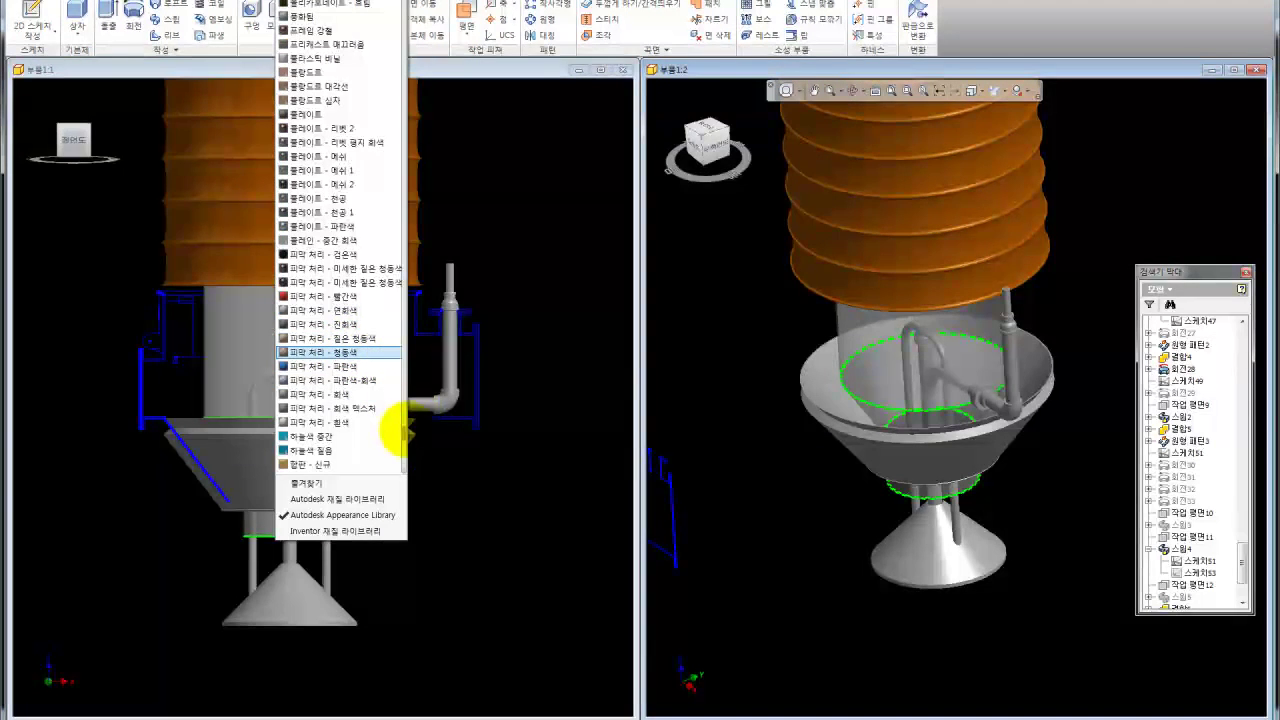
pyautogui.moveTo(404, 432)
pyautogui.mouseDown()
pyautogui.moveTo(404, 460)
pyautogui.moveTo(386, 400)
pyautogui.moveTo(400, 128)
pyautogui.mouseUp()
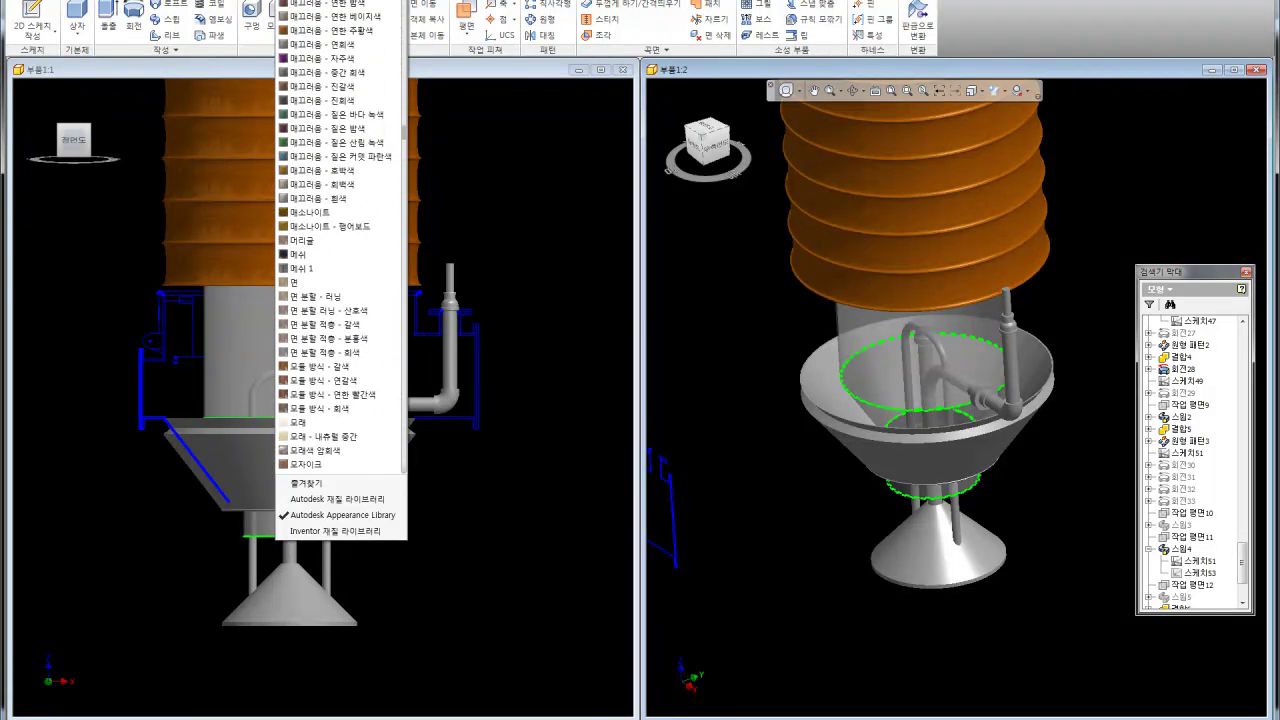
pyautogui.press('Escape')
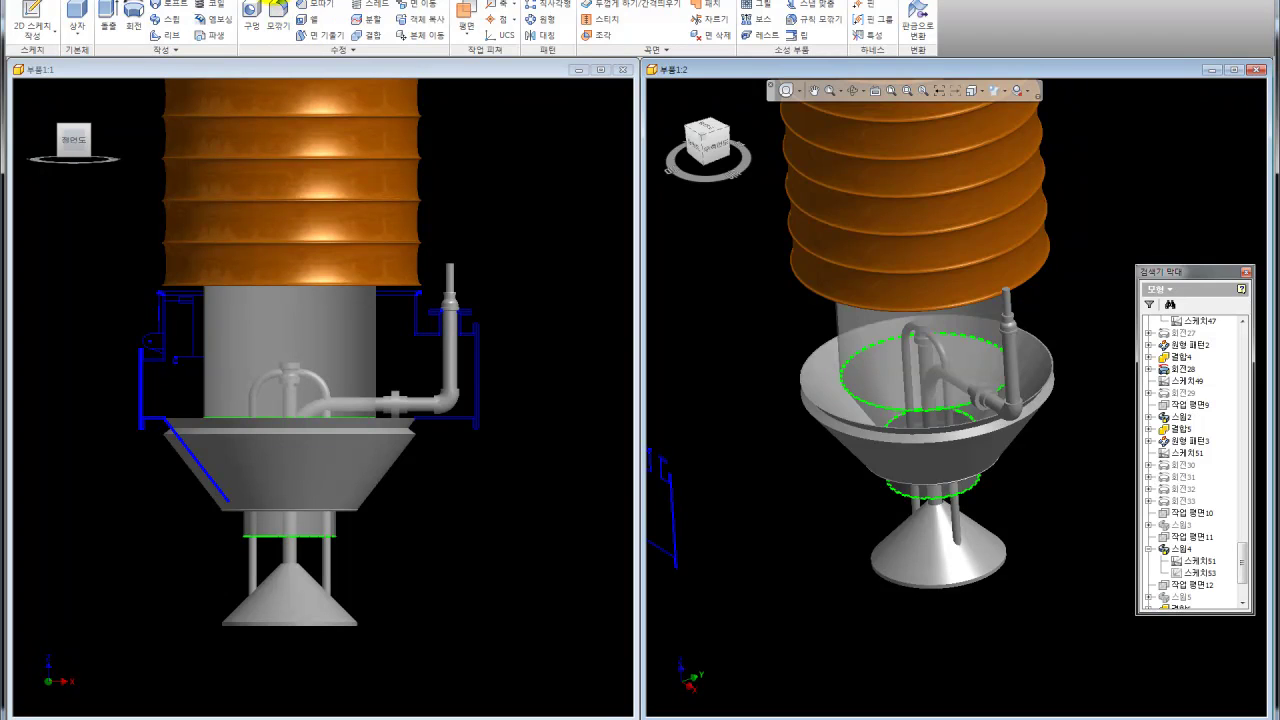
pyautogui.click(277, 14)
# Move the Appearance Browser over the left view and enlarge it to show more library swatches
pyautogui.moveTo(780, 88); pyautogui.dragTo(158, 128)
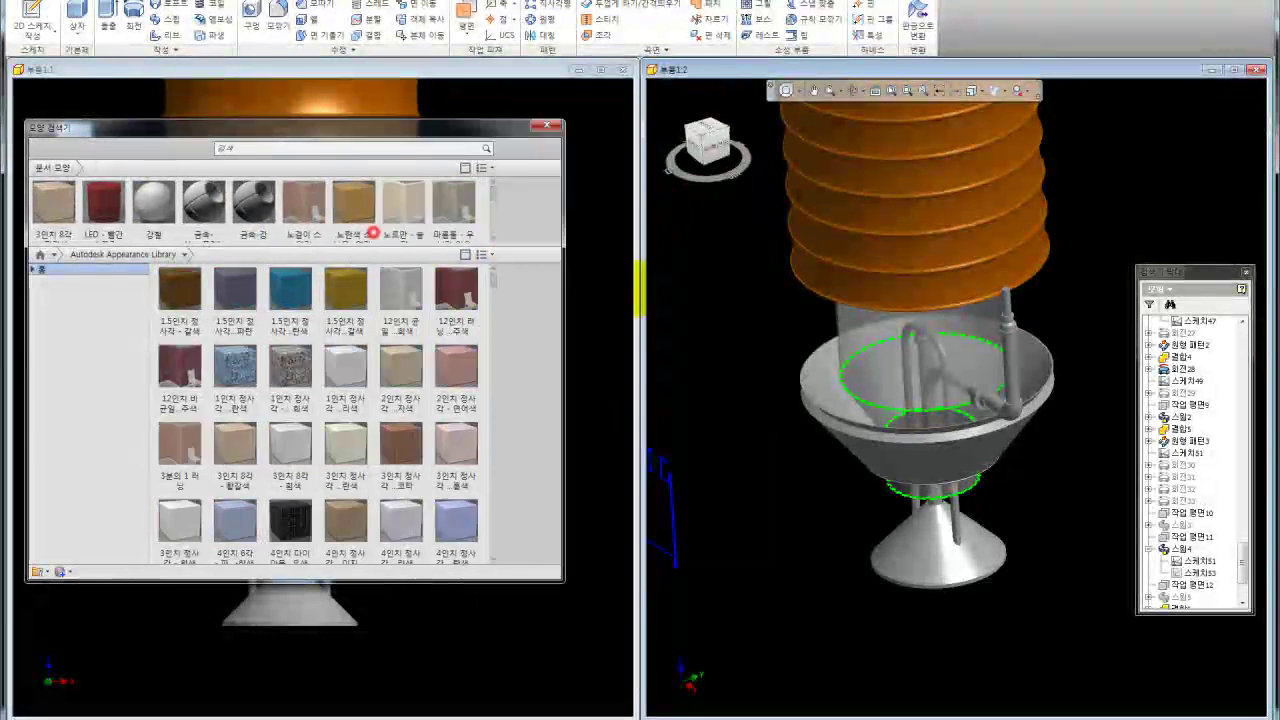
pyautogui.moveTo(375, 233); pyautogui.dragTo(857, 320)
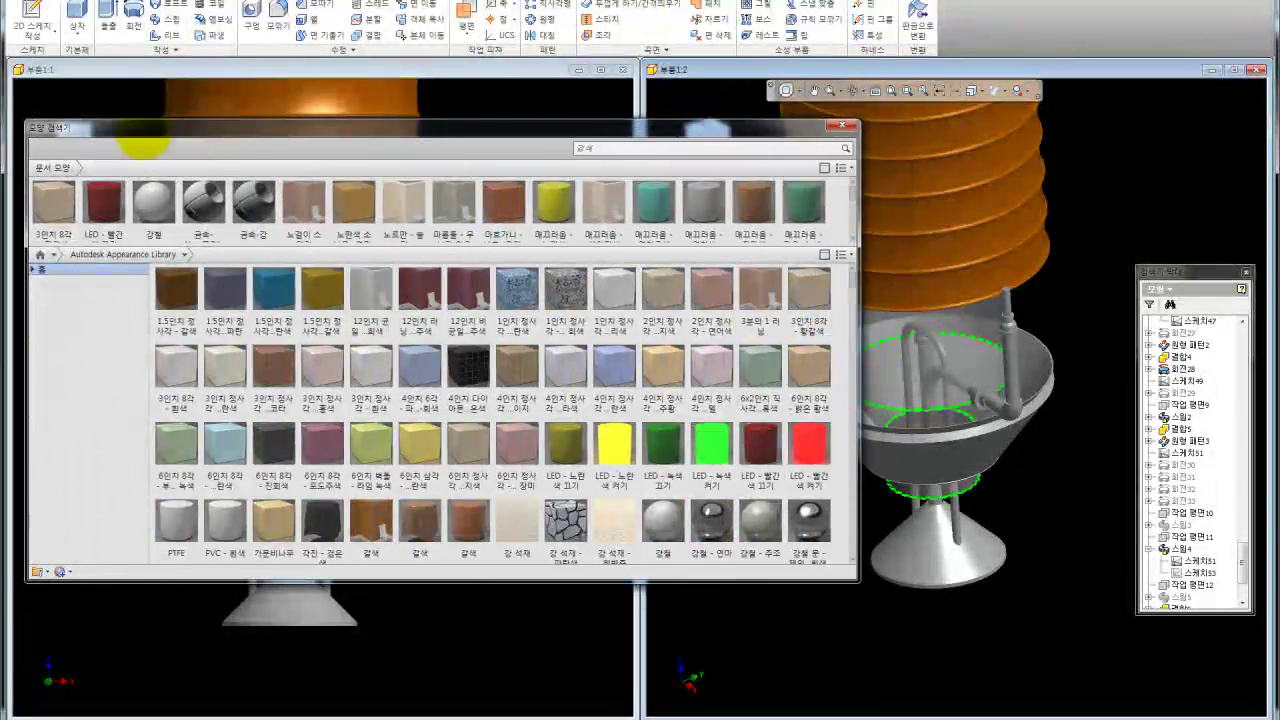
pyautogui.moveTo(178, 148); pyautogui.dragTo(128, 2)
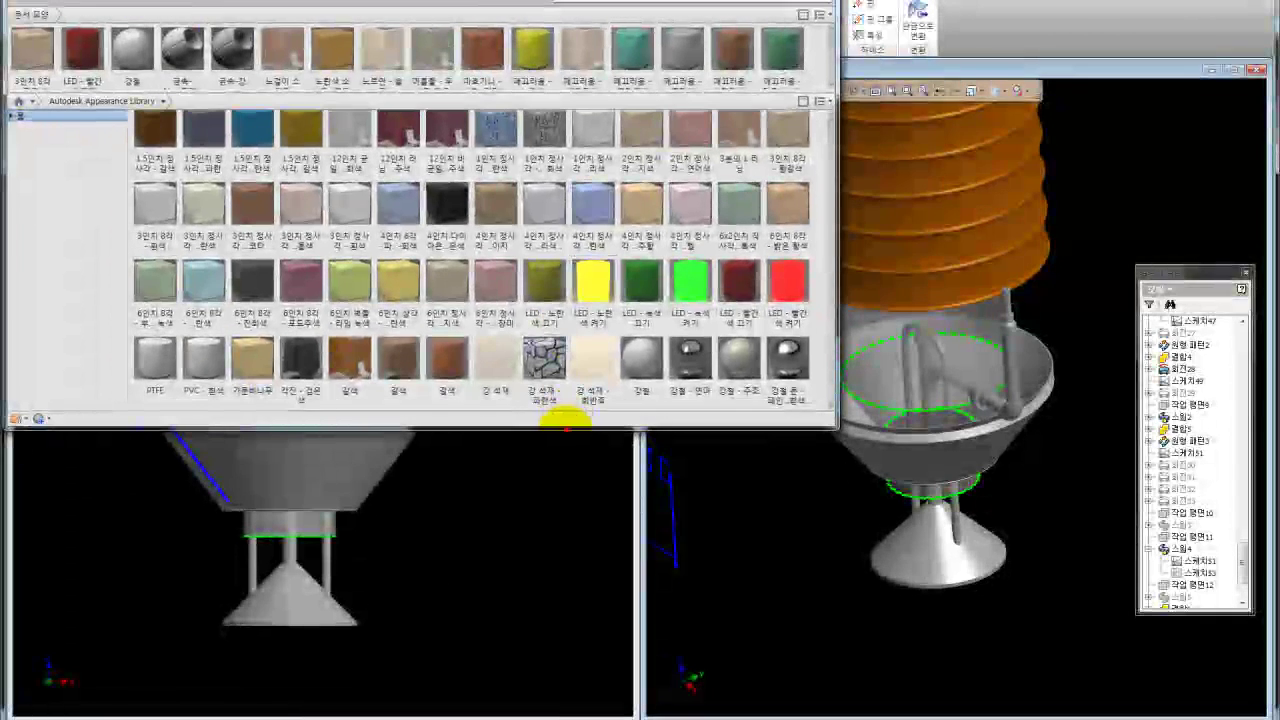
pyautogui.moveTo(565, 425); pyautogui.dragTo(565, 716)
pyautogui.scroll(-1, 550, 365)
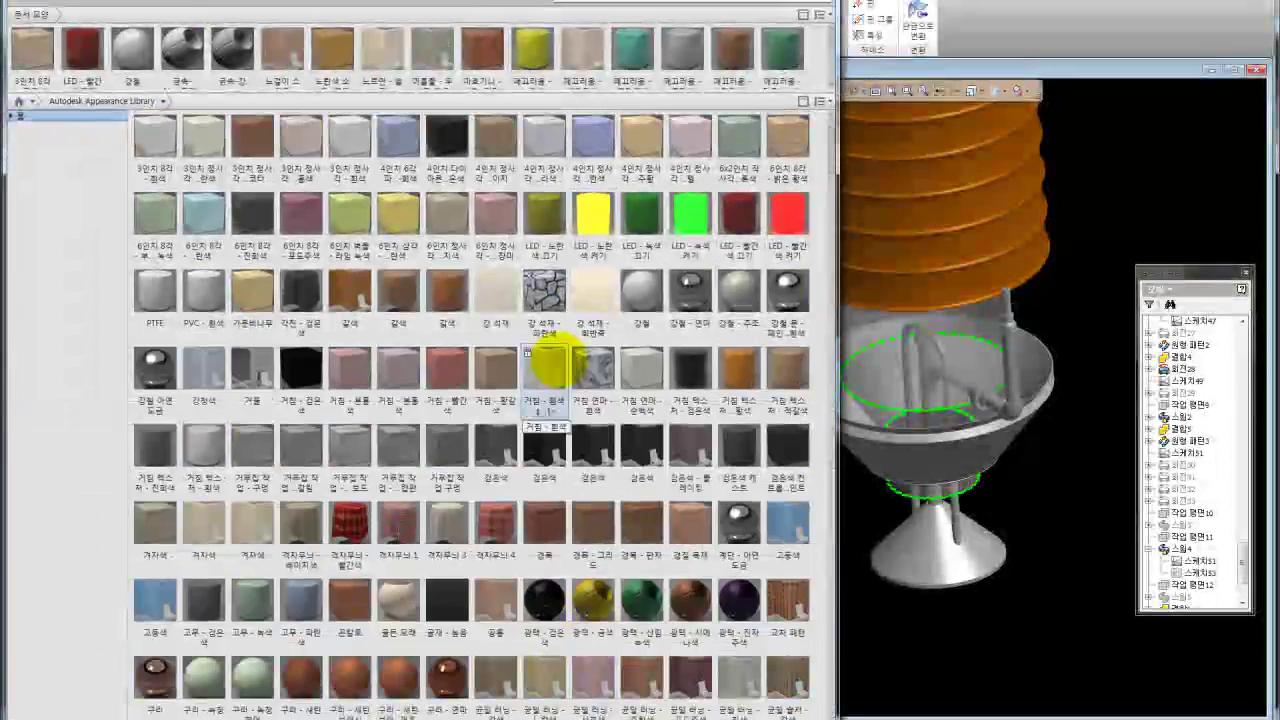
pyautogui.scroll(1, 815, 168)
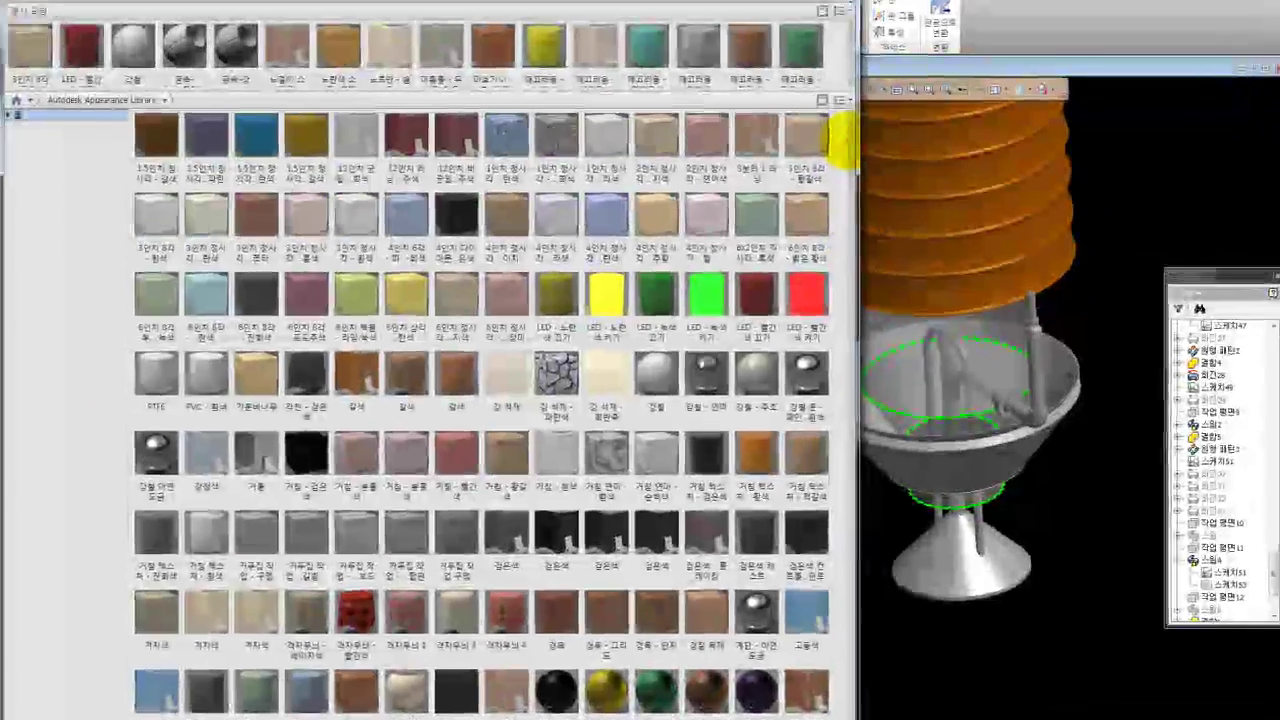
# Resize the document appearances list and bring up the material category list
pyautogui.moveTo(1080, 175)
pyautogui.mouseDown()
pyautogui.moveTo(1185, 285)
pyautogui.moveTo(1172, 140)
pyautogui.mouseUp()
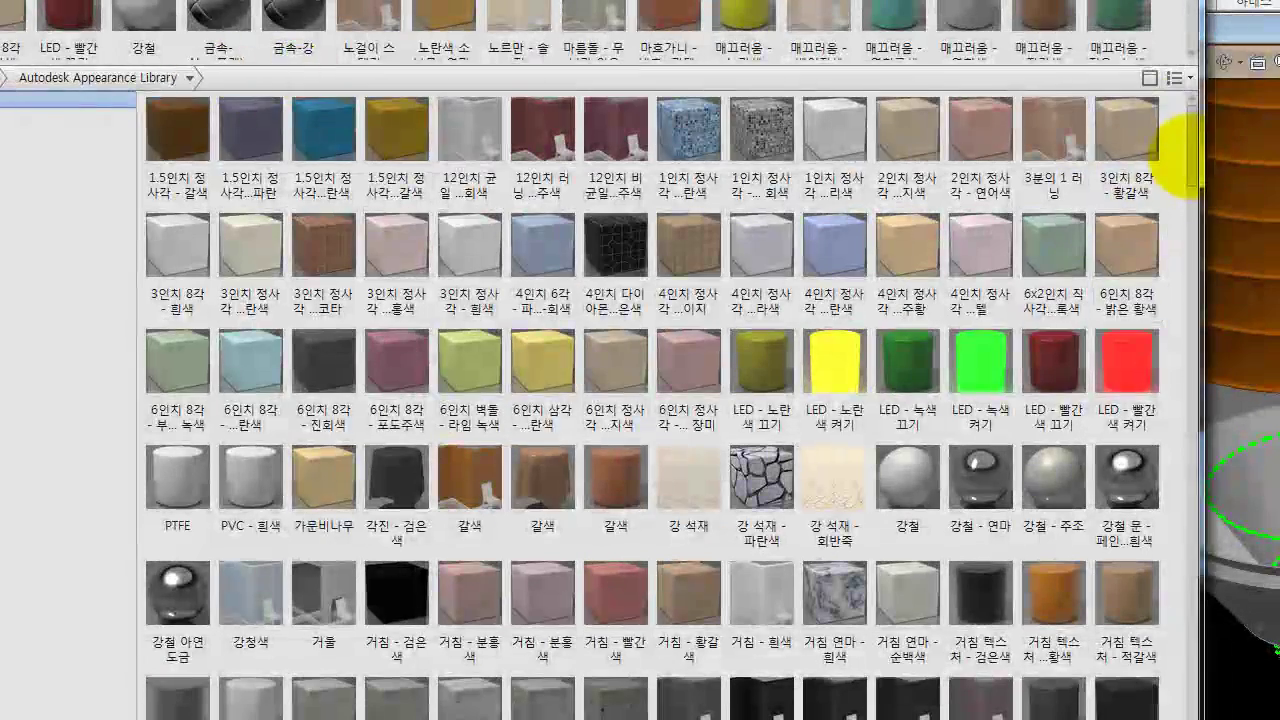
pyautogui.moveTo(1185, 165); pyautogui.dragTo(1186, 320)
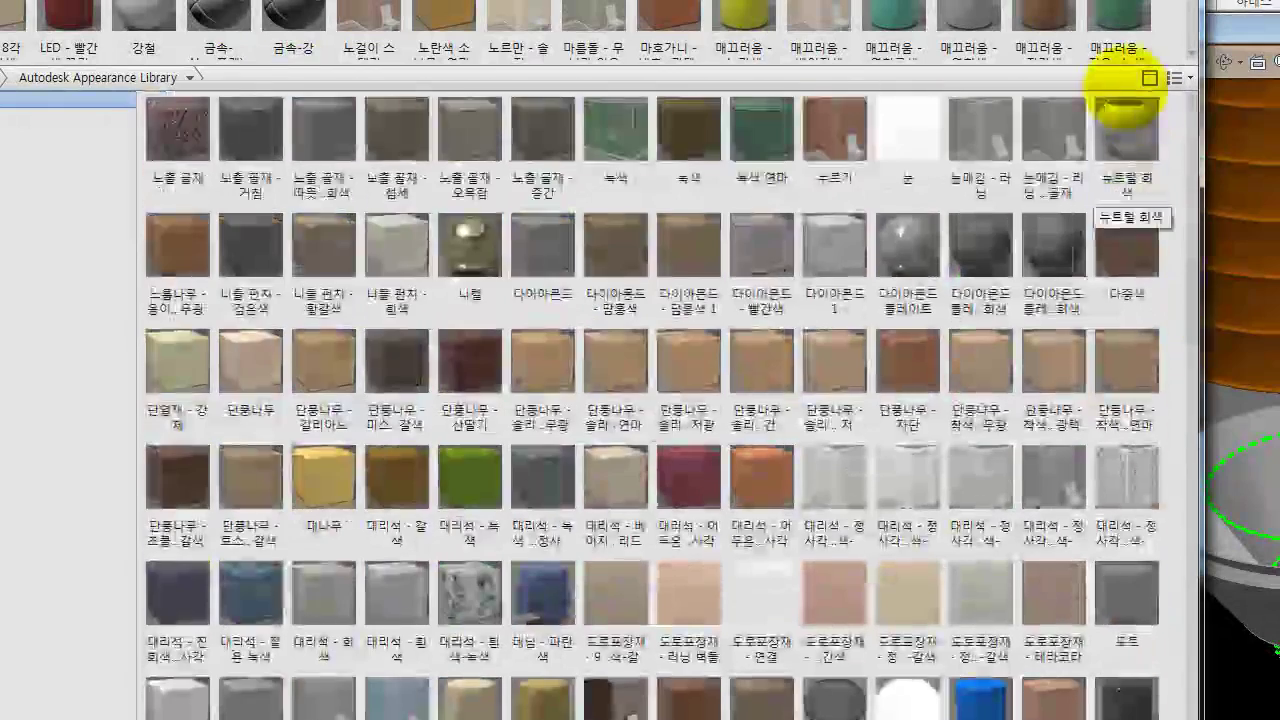
pyautogui.moveTo(1117, 68); pyautogui.dragTo(1095, 313)
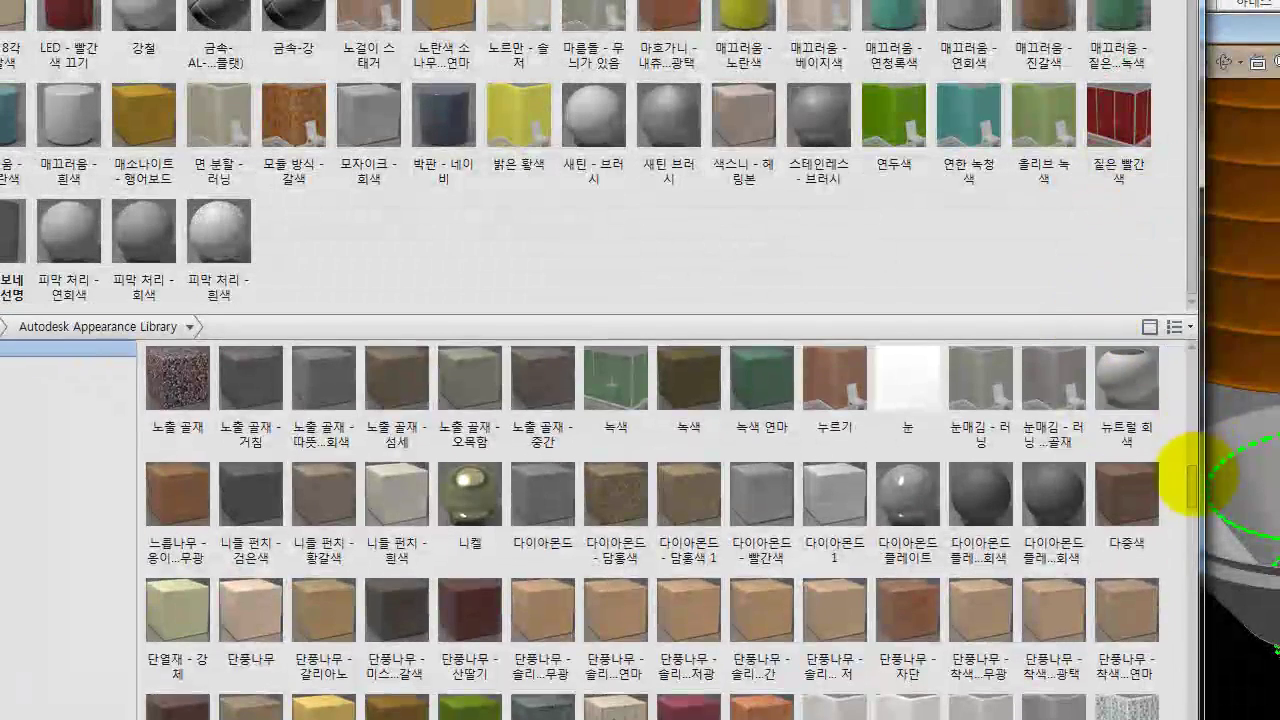
pyautogui.scroll(-3, 1193, 481)
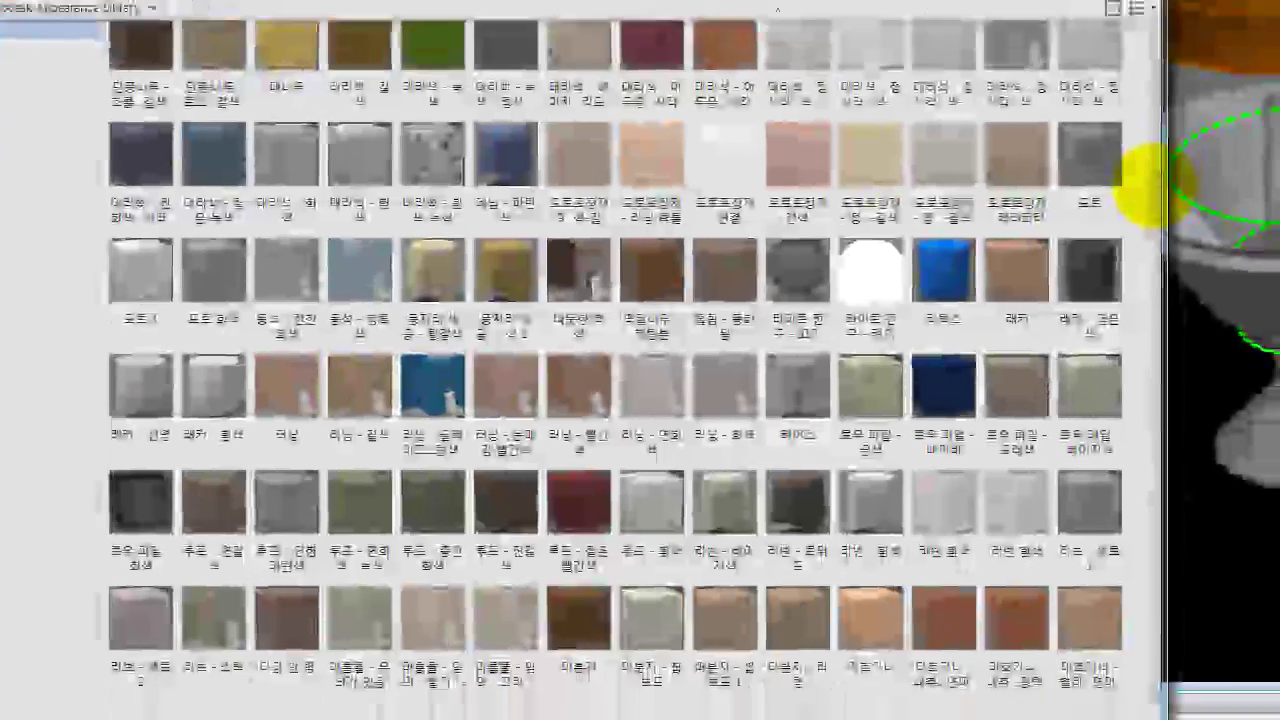
pyautogui.moveTo(1150, 180); pyautogui.dragTo(1145, 345)
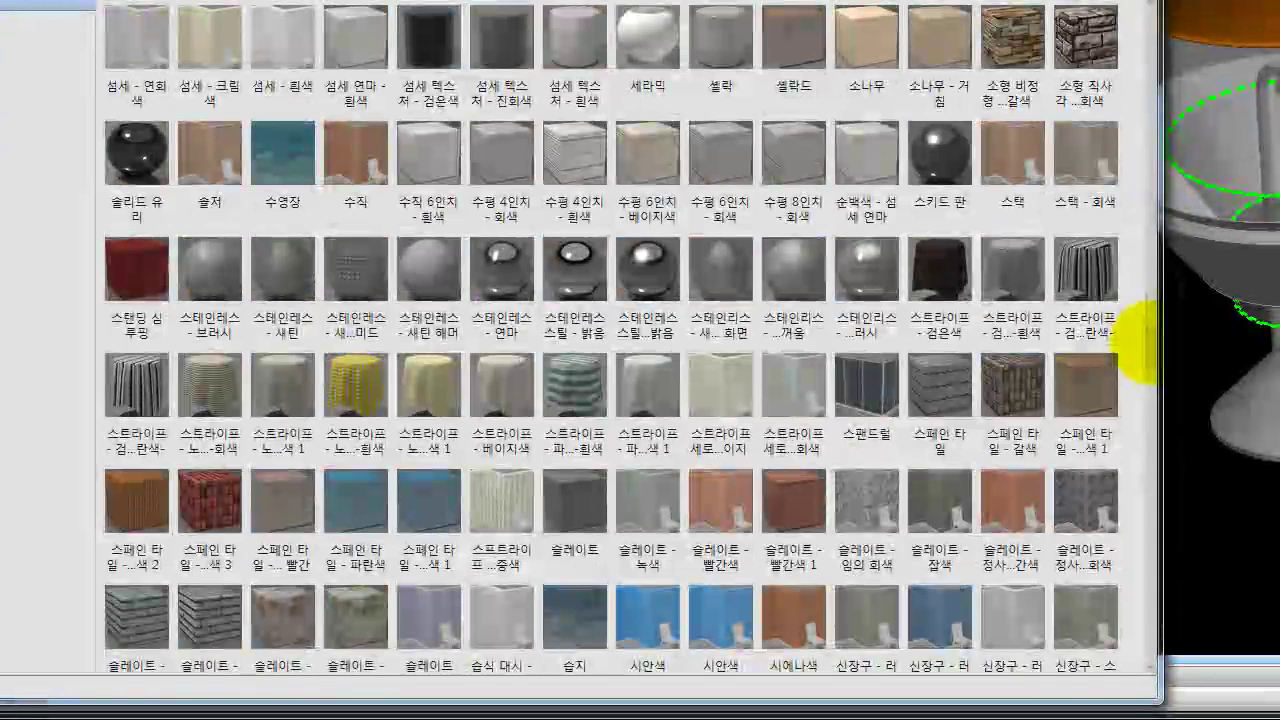
pyautogui.moveTo(1135, 345)
pyautogui.mouseDown()
pyautogui.moveTo(1100, 400)
pyautogui.moveTo(1115, 460)
pyautogui.mouseUp()
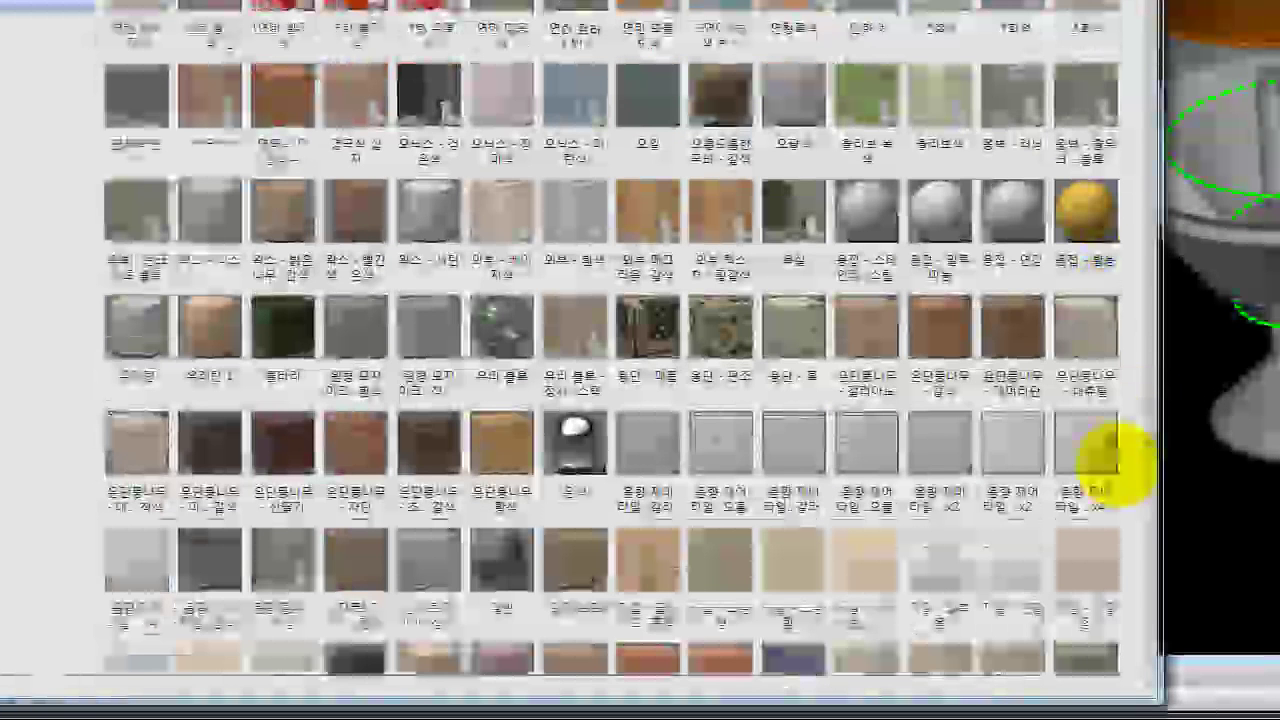
pyautogui.moveTo(1115, 460); pyautogui.dragTo(1088, 605)
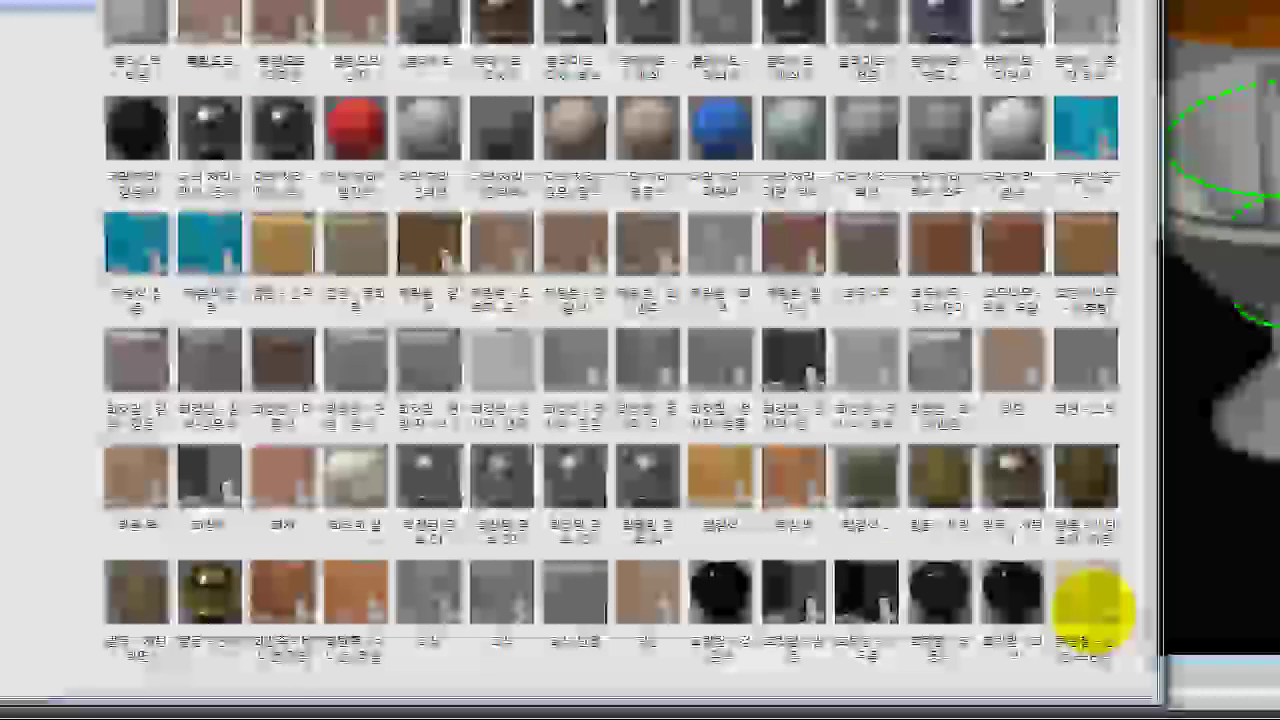
pyautogui.scroll(-3, 1088, 628)
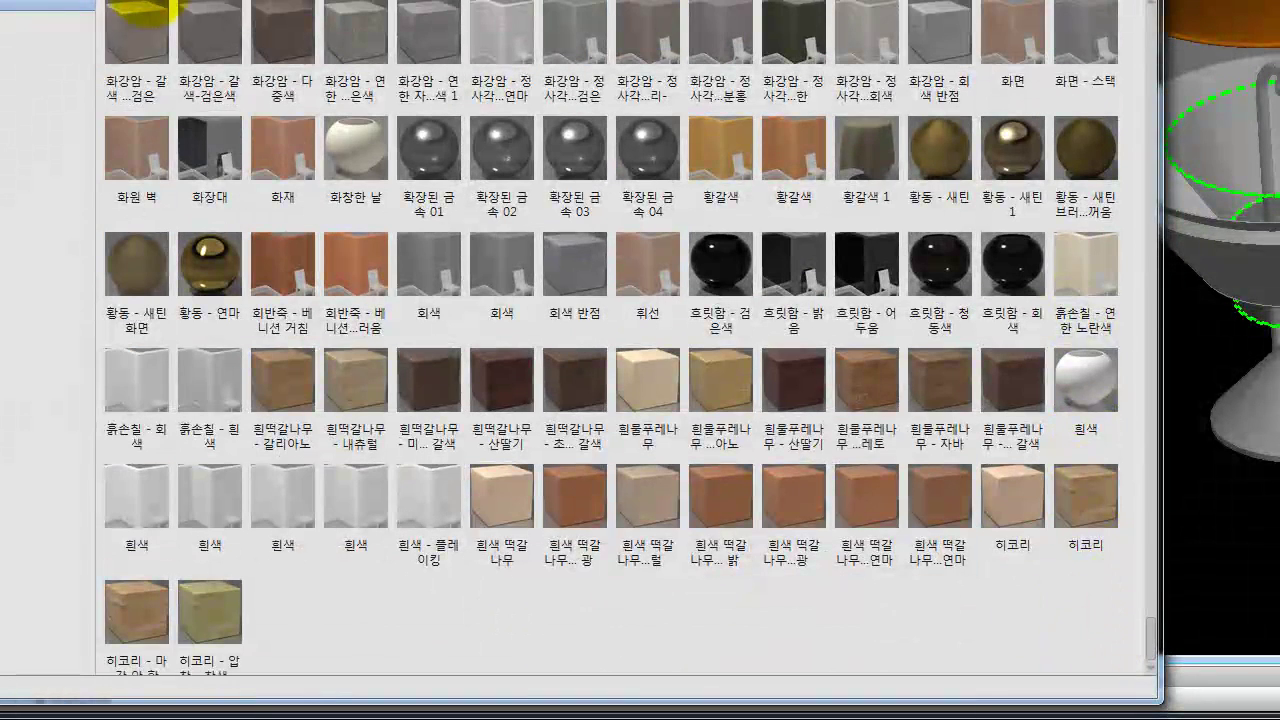
pyautogui.click(140, 8)
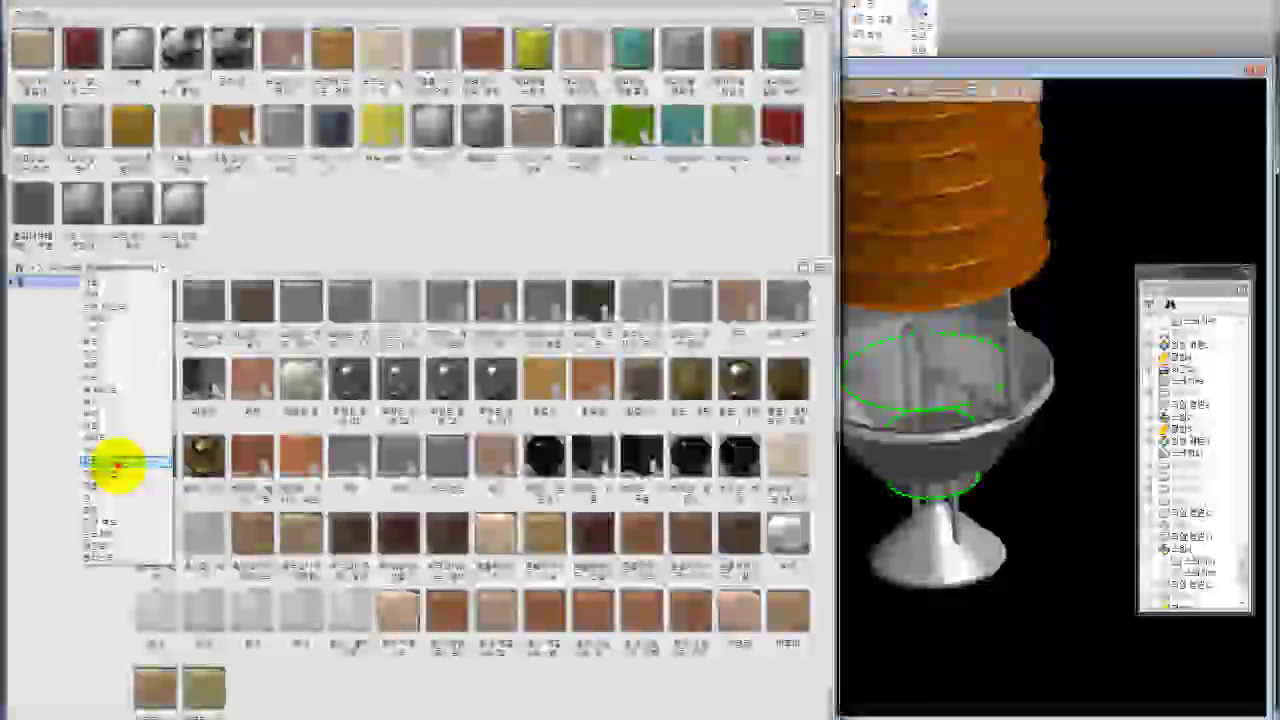
# Filter the library to 유리 glass, apply 선명 - 녹색 1 to the inner cylinder, and select the ribbed column
pyautogui.click(117, 463)
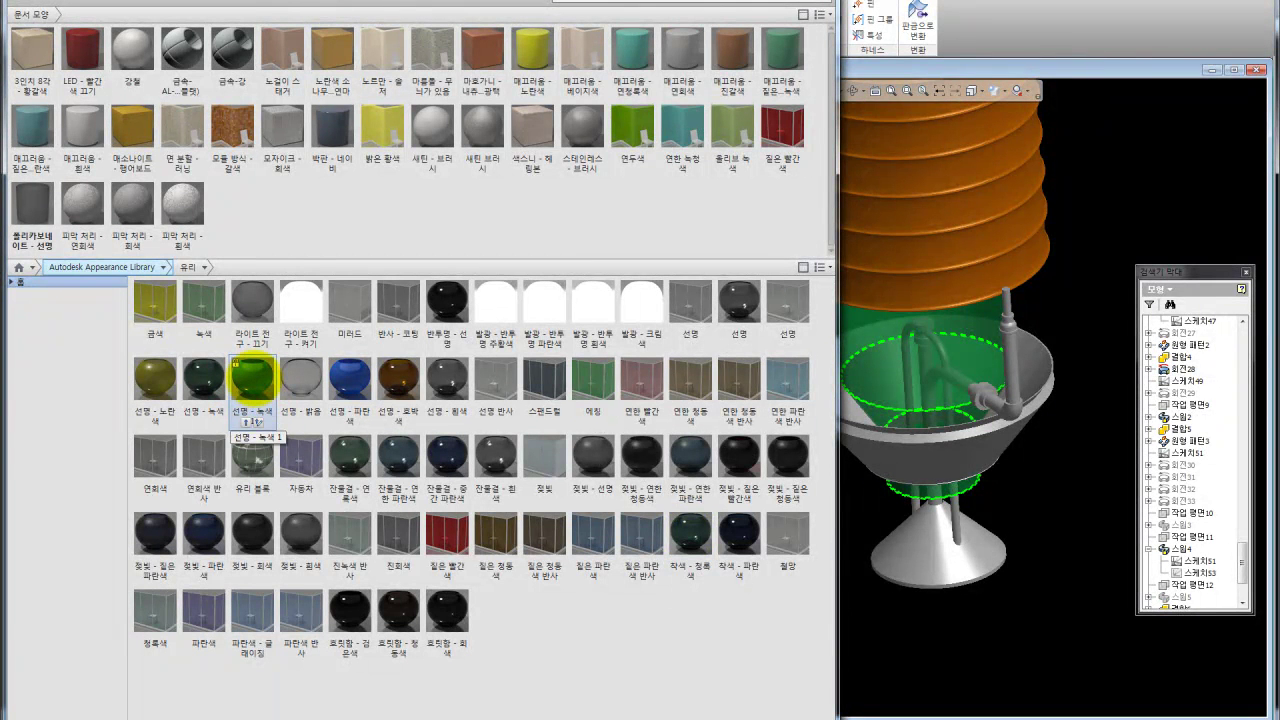
pyautogui.click(253, 378)
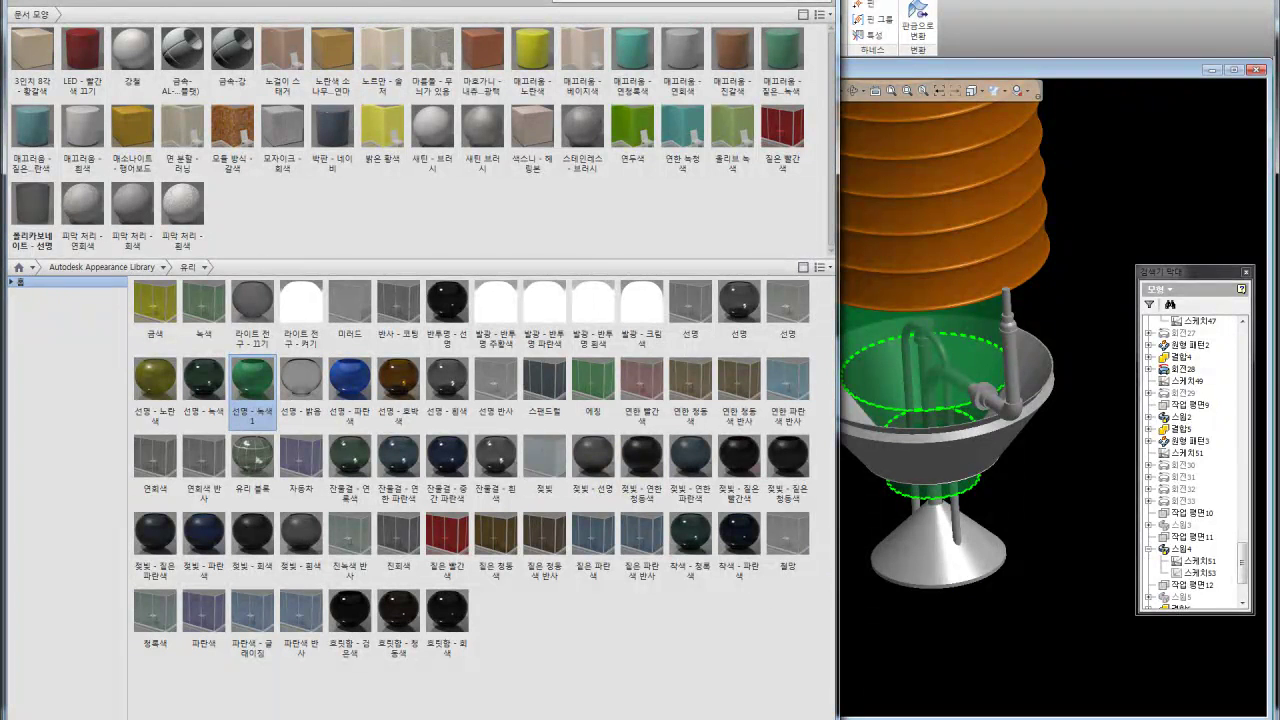
pyautogui.click(1020, 642)
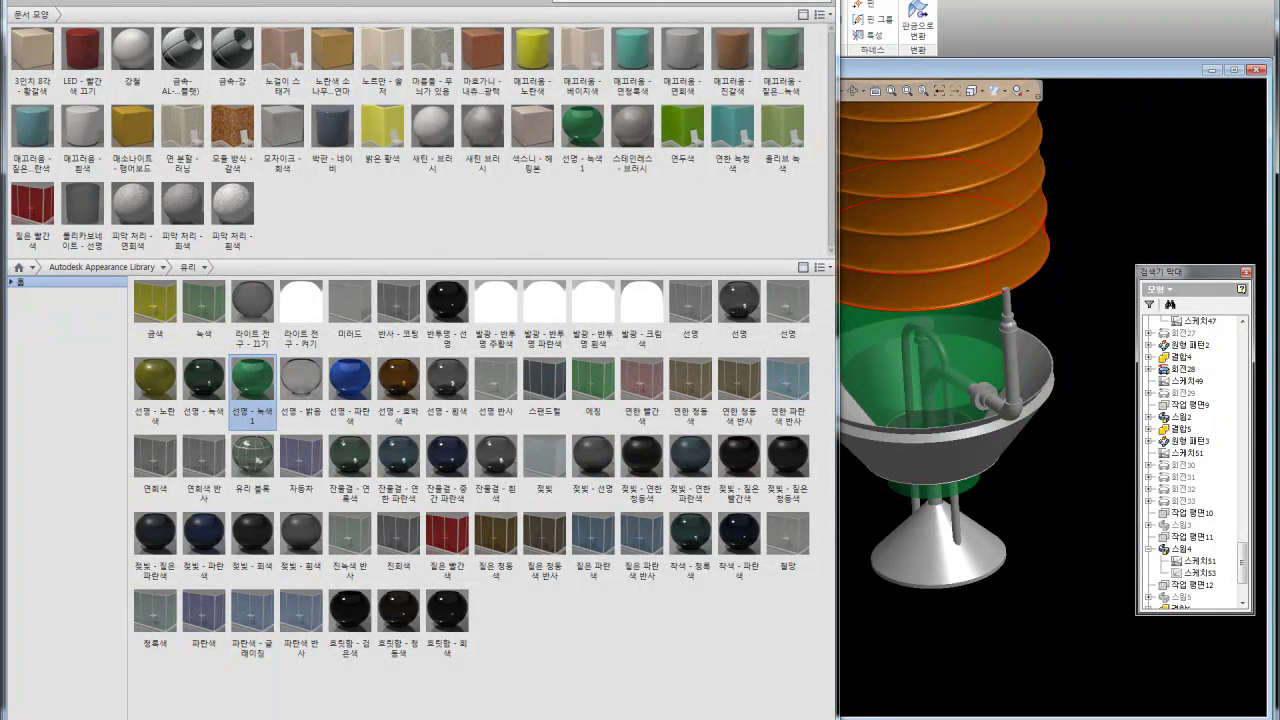
pyautogui.click(1048, 253)
pyautogui.scroll(-3, 1050, 600)
pyautogui.scroll(-2, 1050, 600)
pyautogui.scroll(-2, 1050, 600)
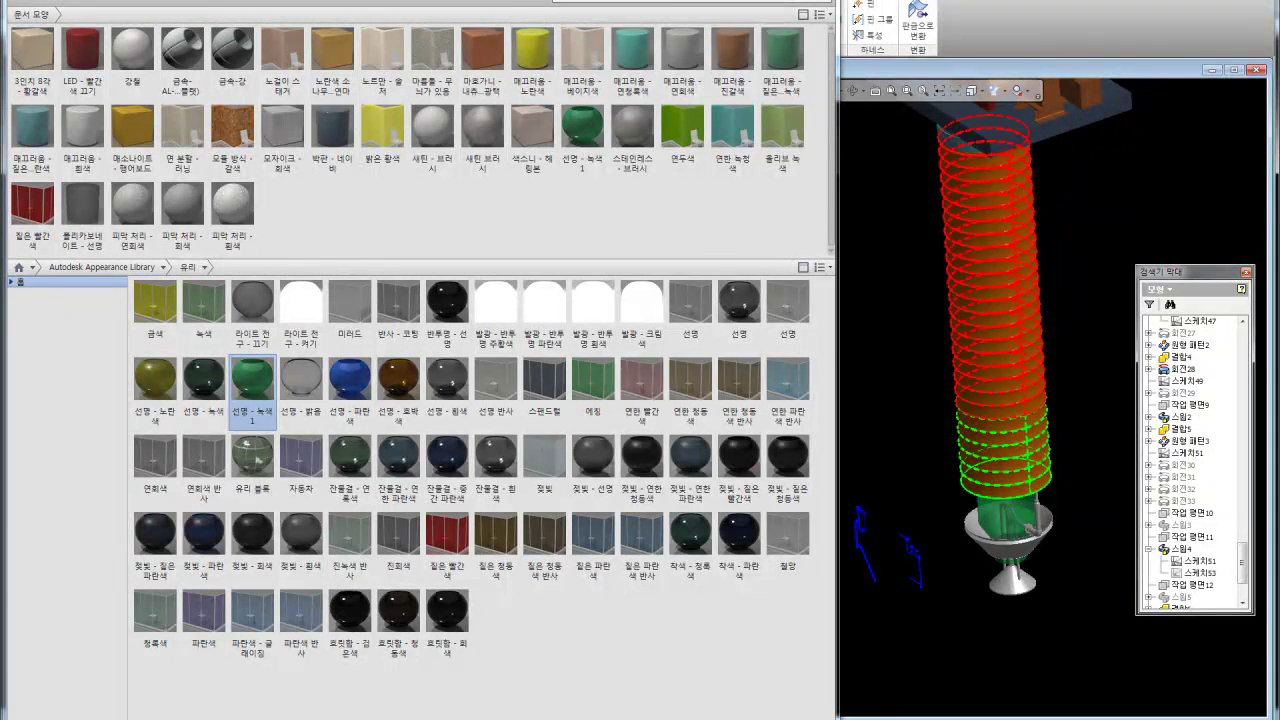
# Try blue, amber, yellow and etched glass on the ribbed column, then apply 연회색 반사
pyautogui.click(1044, 388)
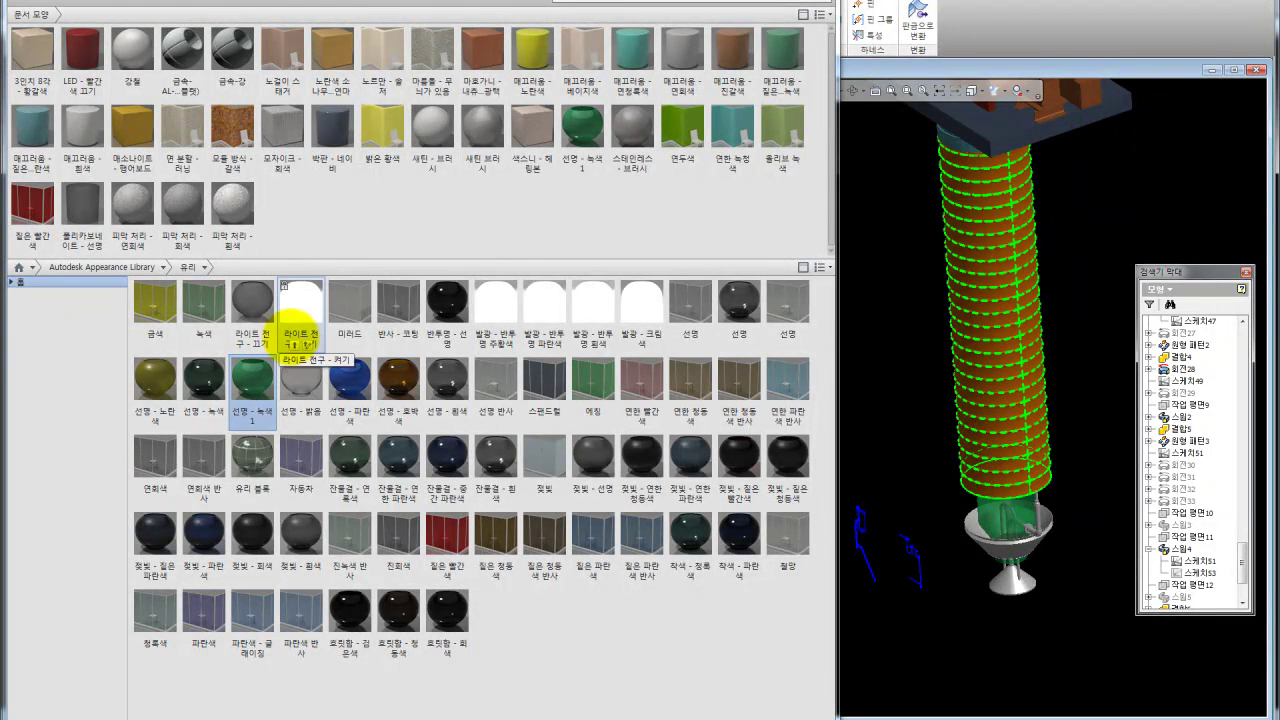
pyautogui.click(348, 378)
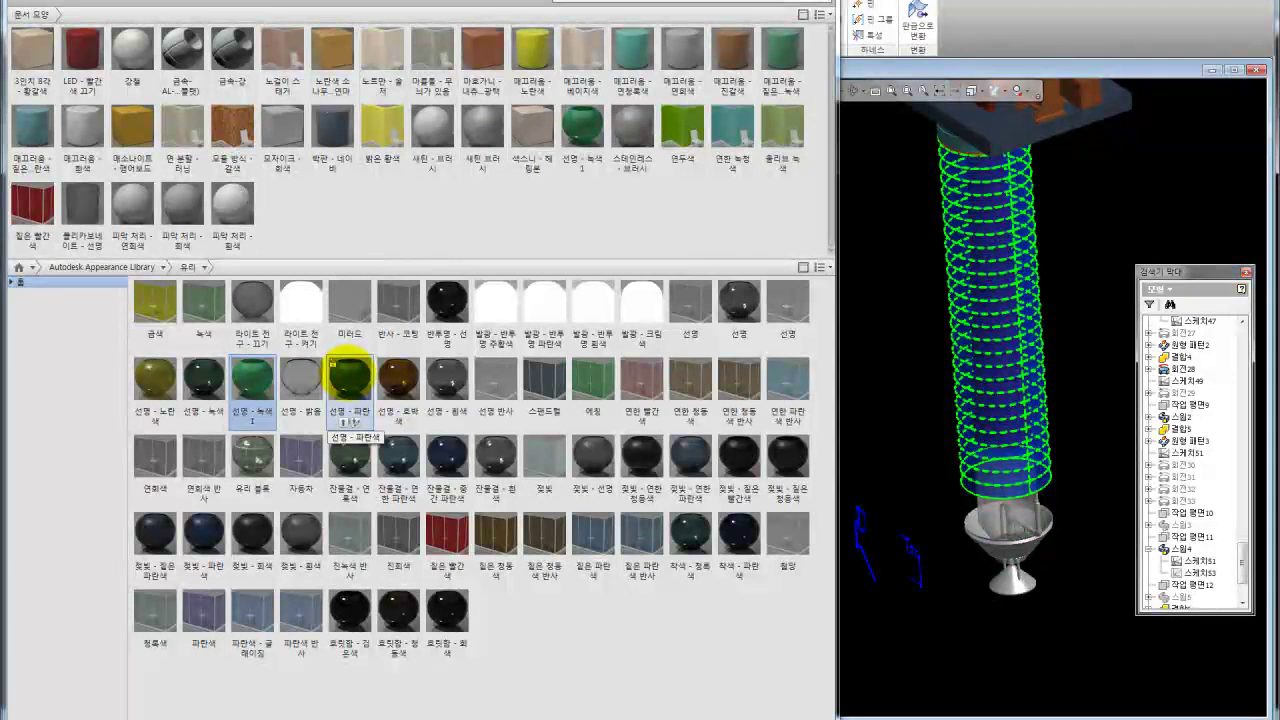
pyautogui.click(398, 378)
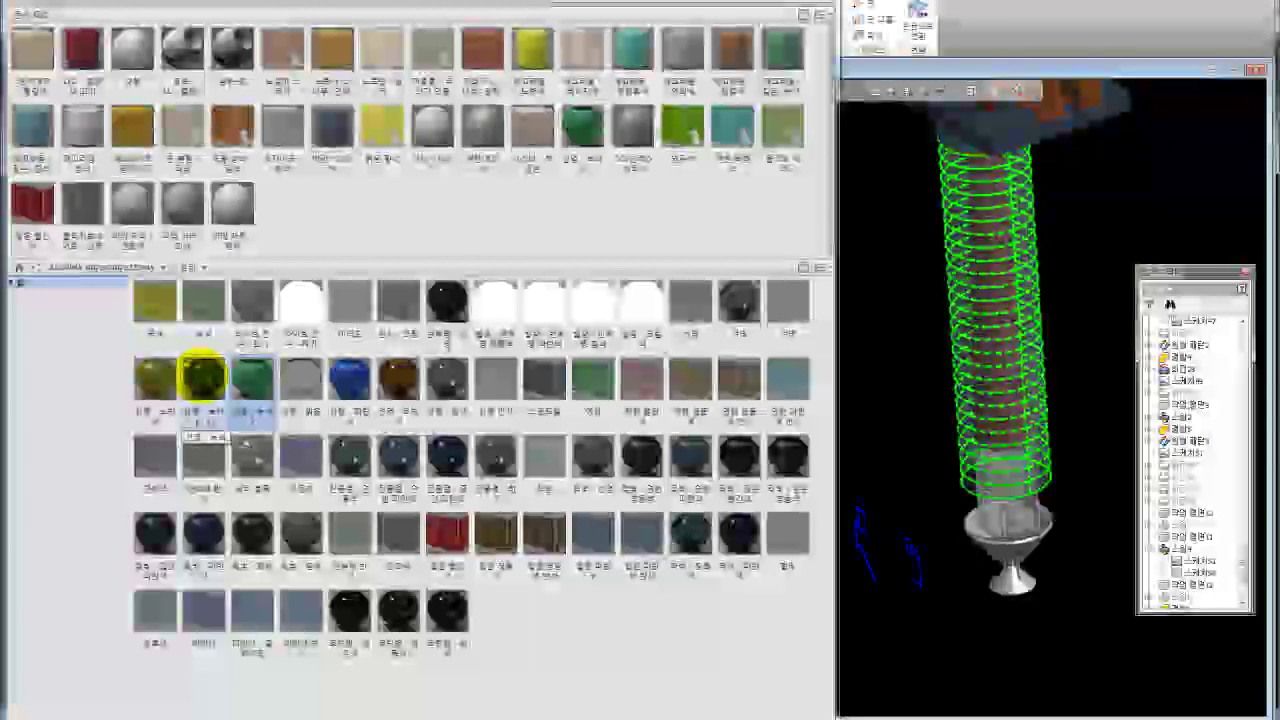
pyautogui.click(155, 378)
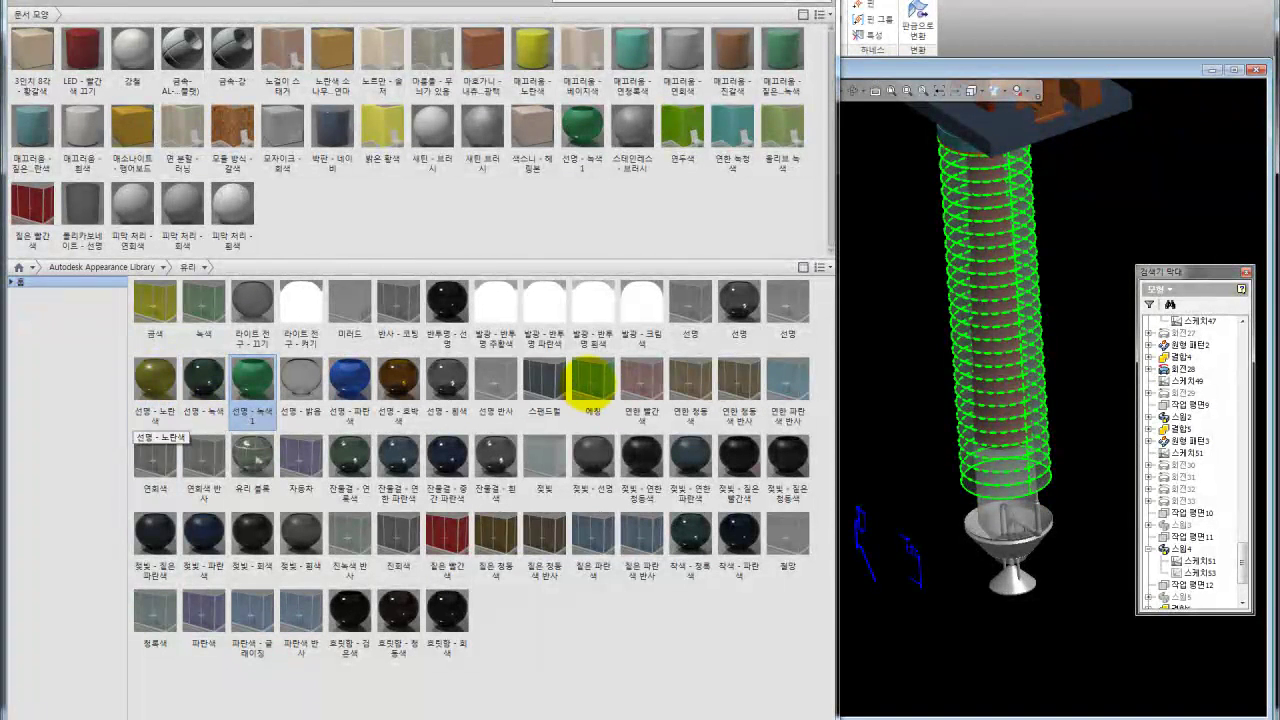
pyautogui.click(590, 378)
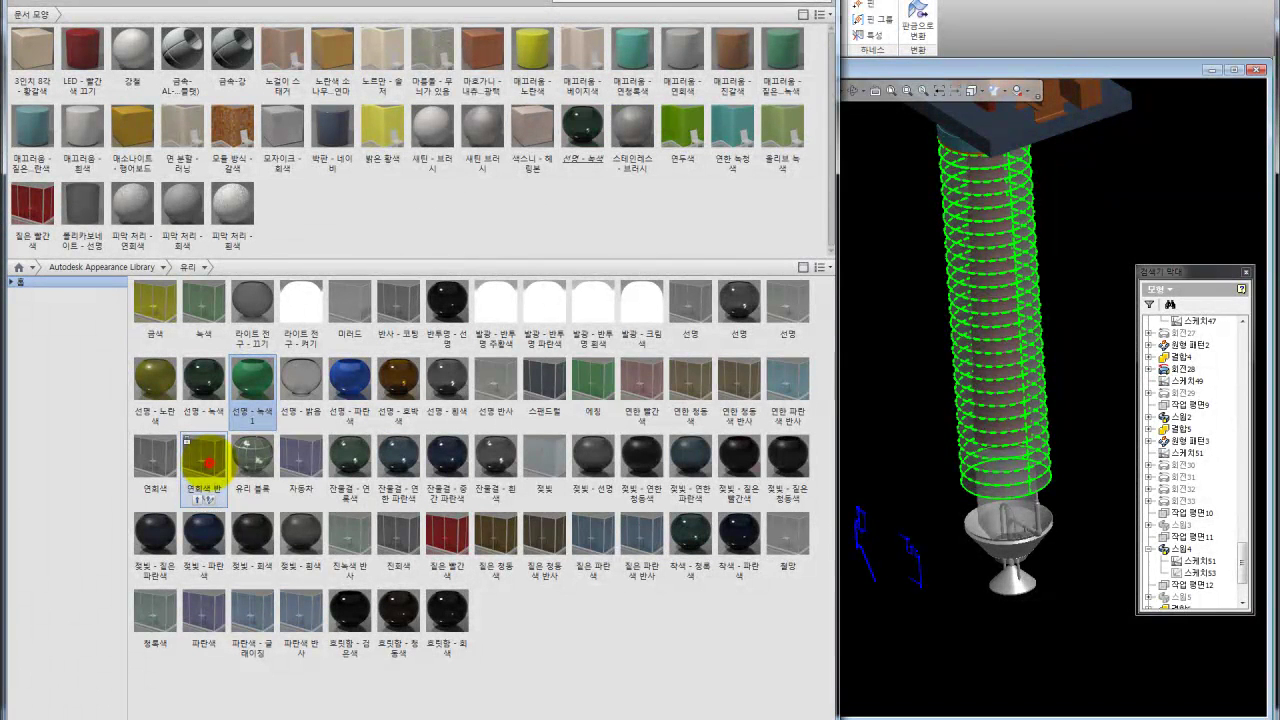
pyautogui.click(205, 490)
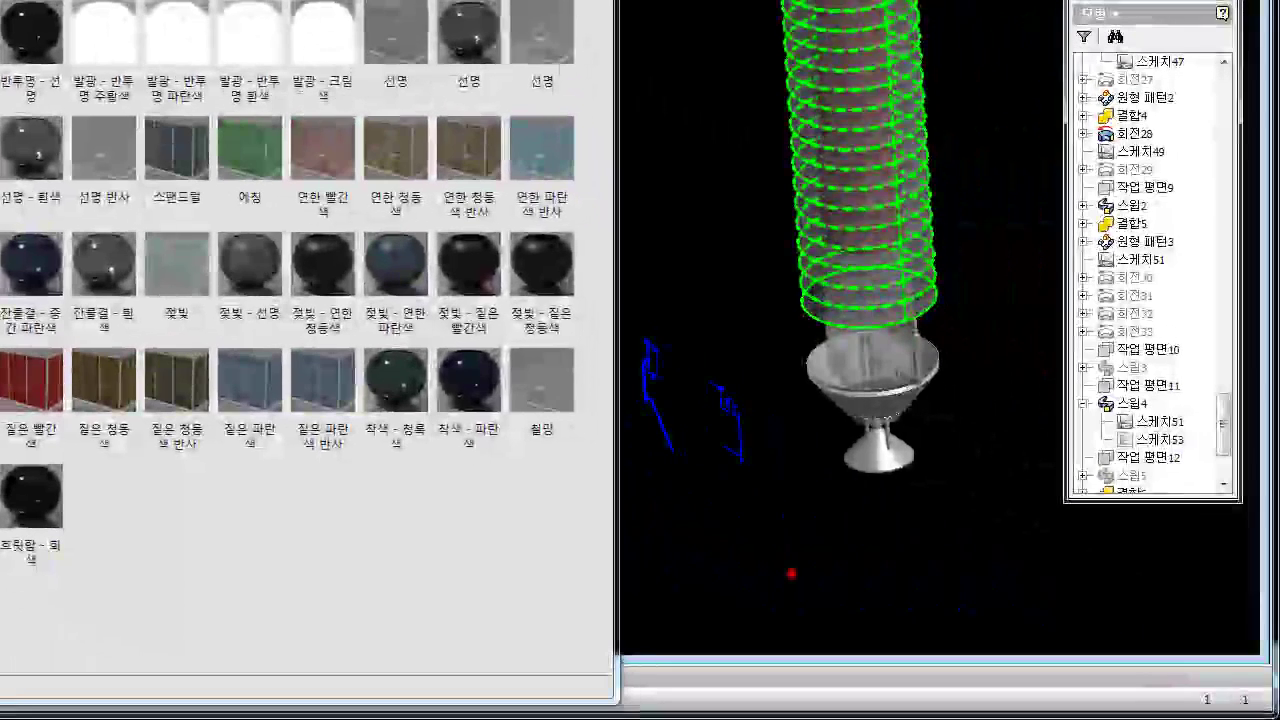
pyautogui.click(791, 573)
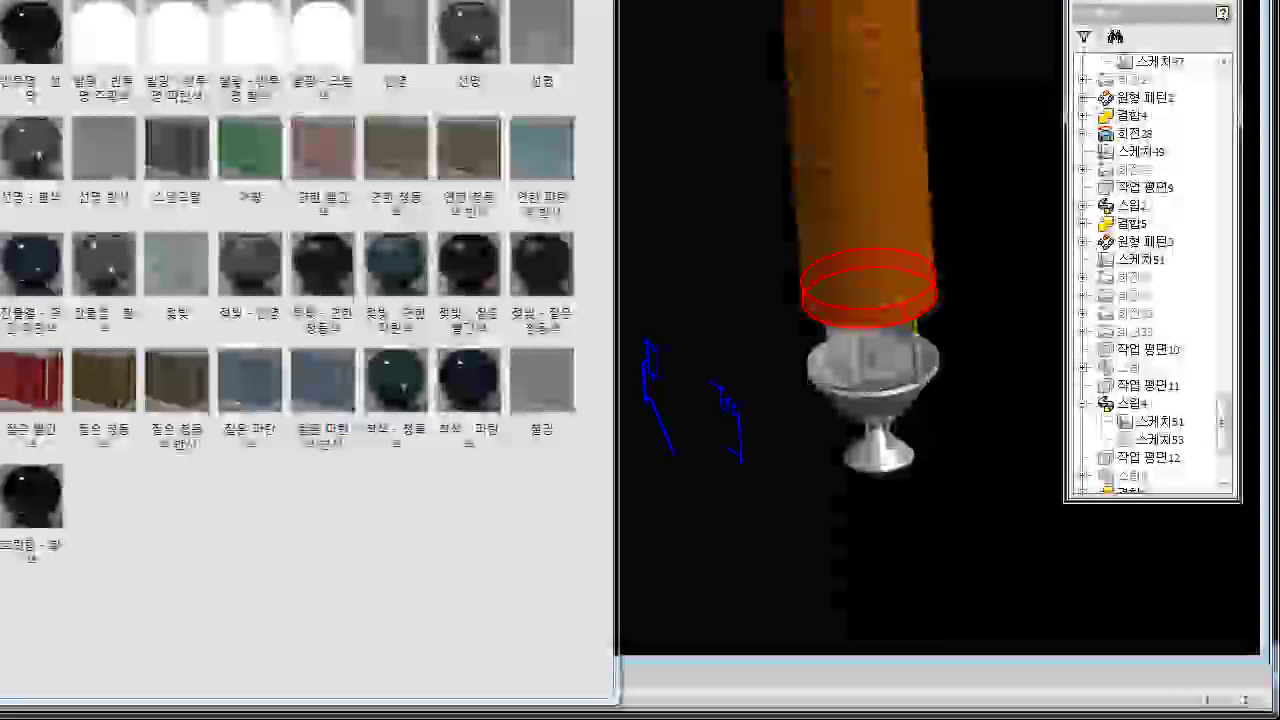
pyautogui.click(938, 296)
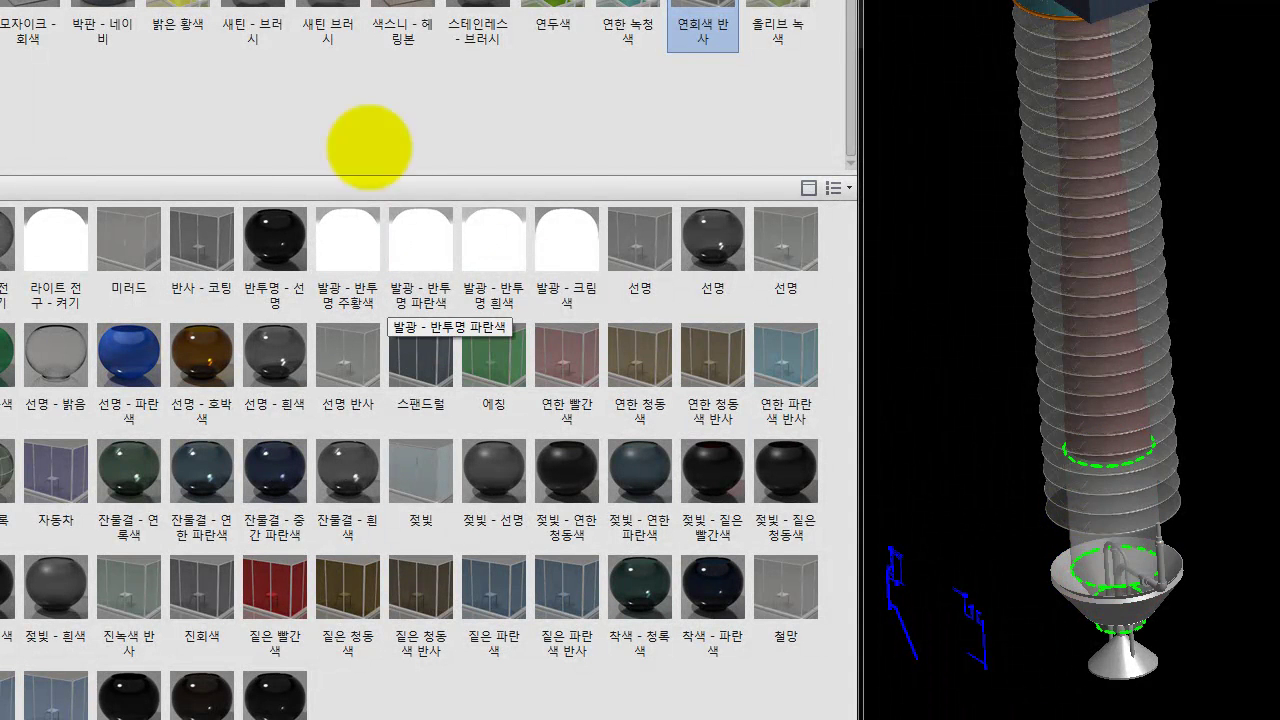
# Give the lower cylinder 선명 - 파란색 blue glass and add it to Document Appearances
pyautogui.click(203, 352)
pyautogui.click(128, 352)
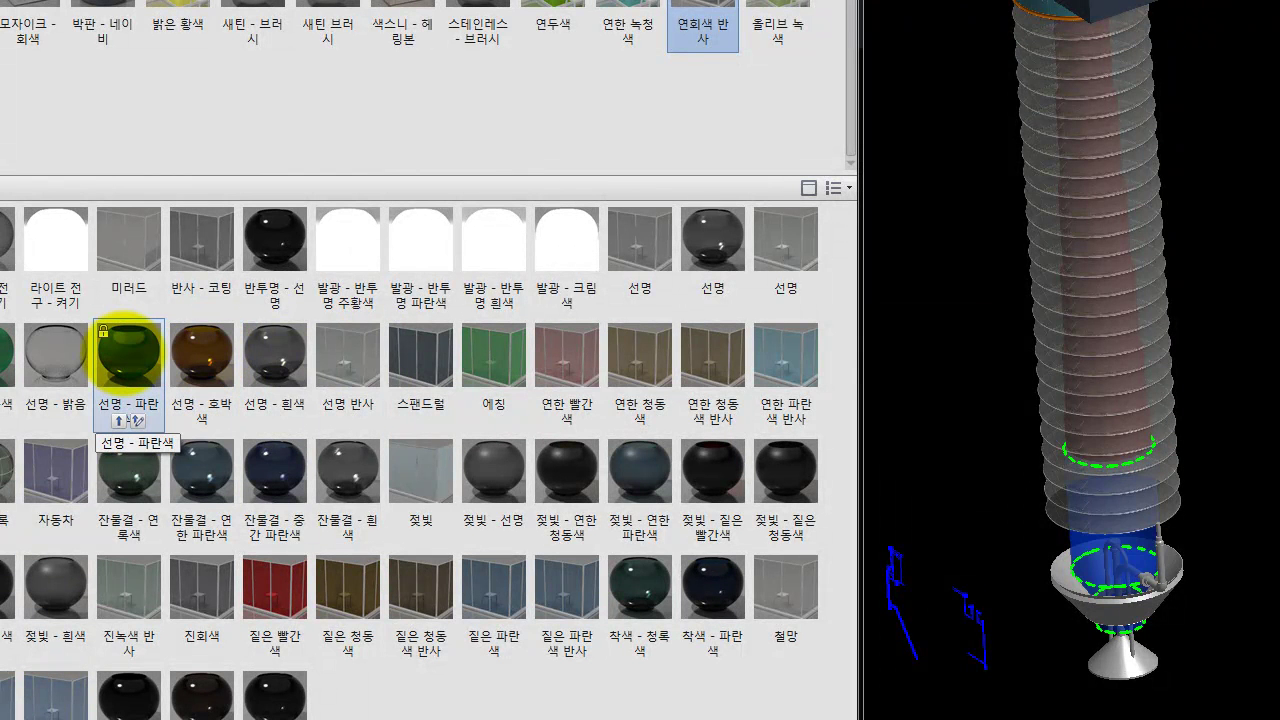
pyautogui.click(124, 353)
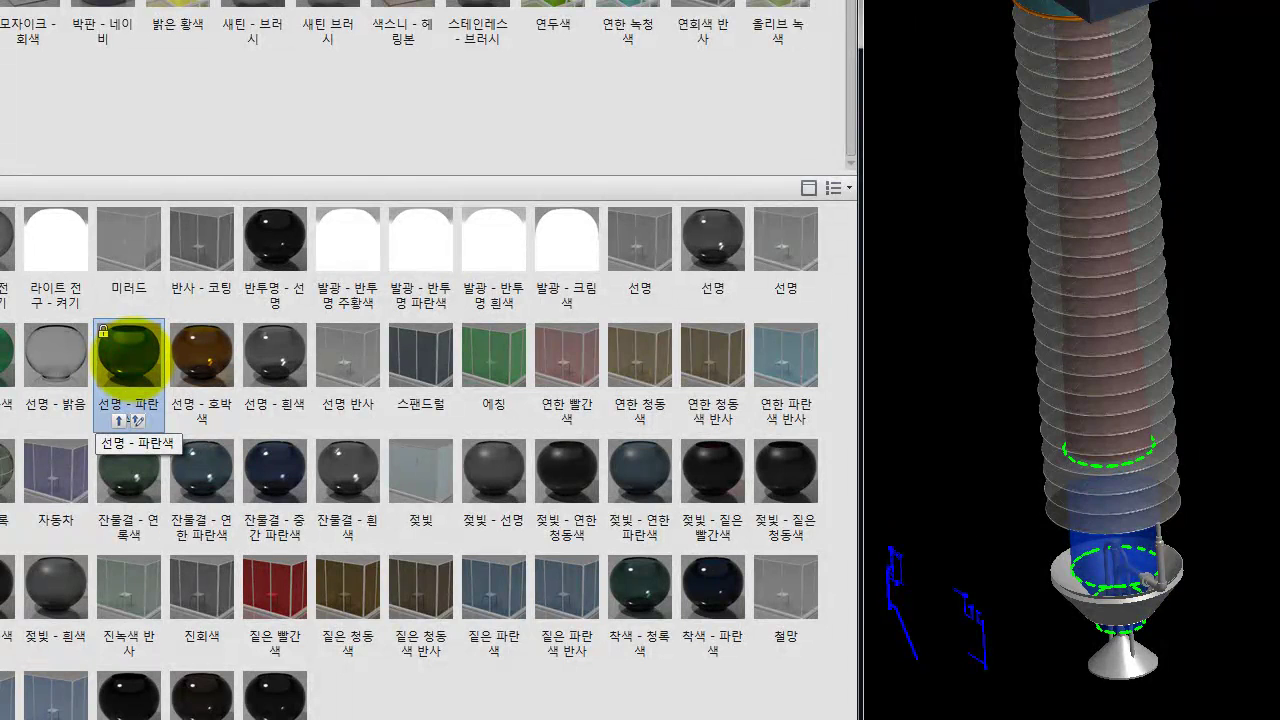
pyautogui.moveTo(128, 352); pyautogui.dragTo(63, 63)
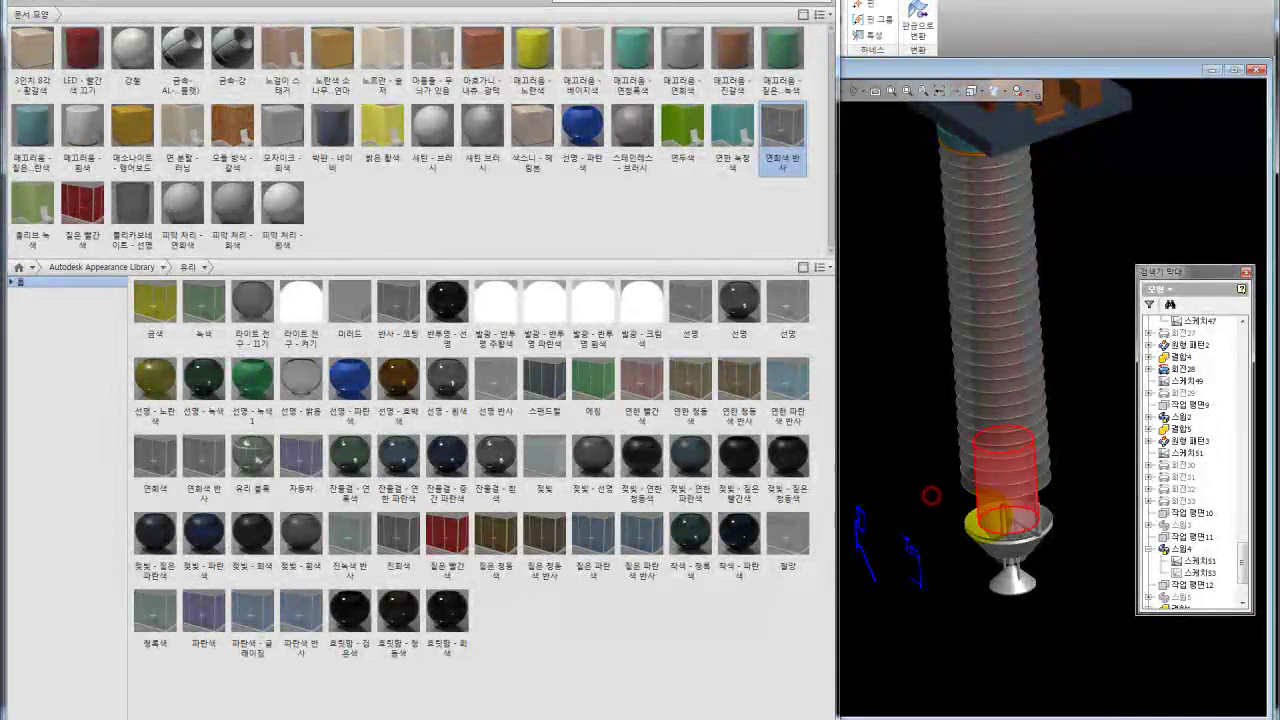
pyautogui.click(583, 128)
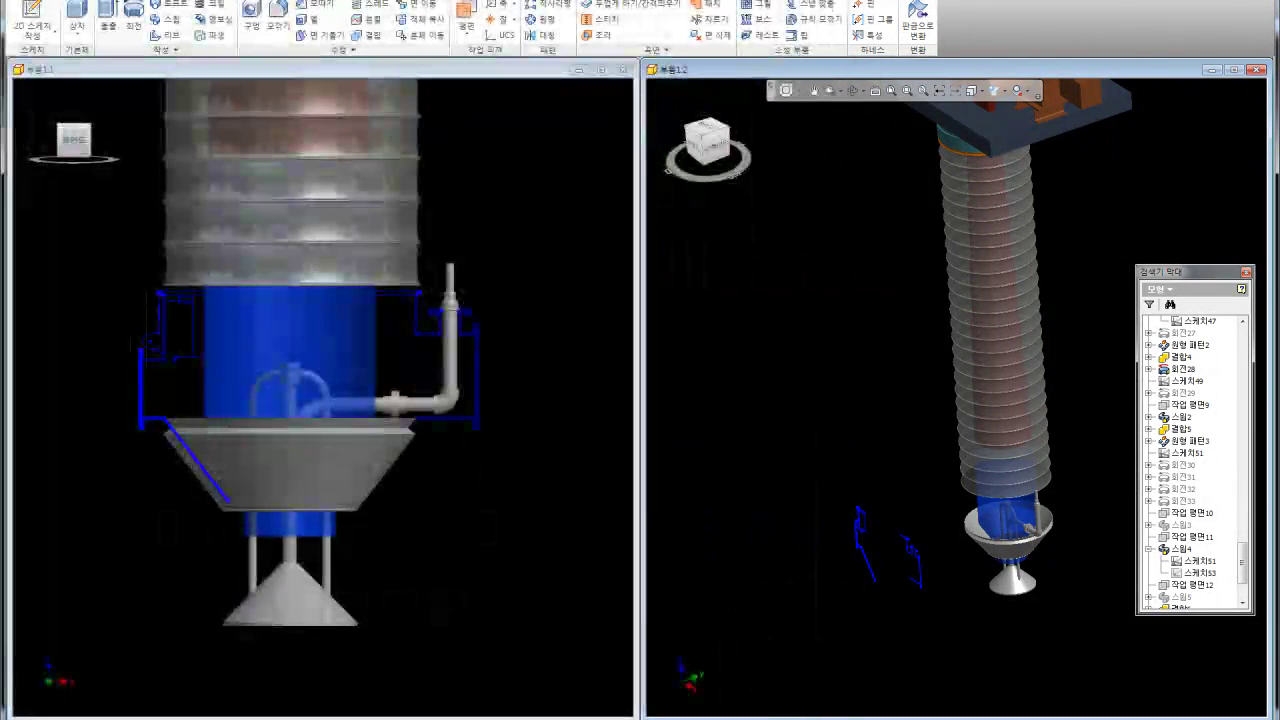
# Close the appearance library and pan the front view to show more of the column
pyautogui.click(861, 306)
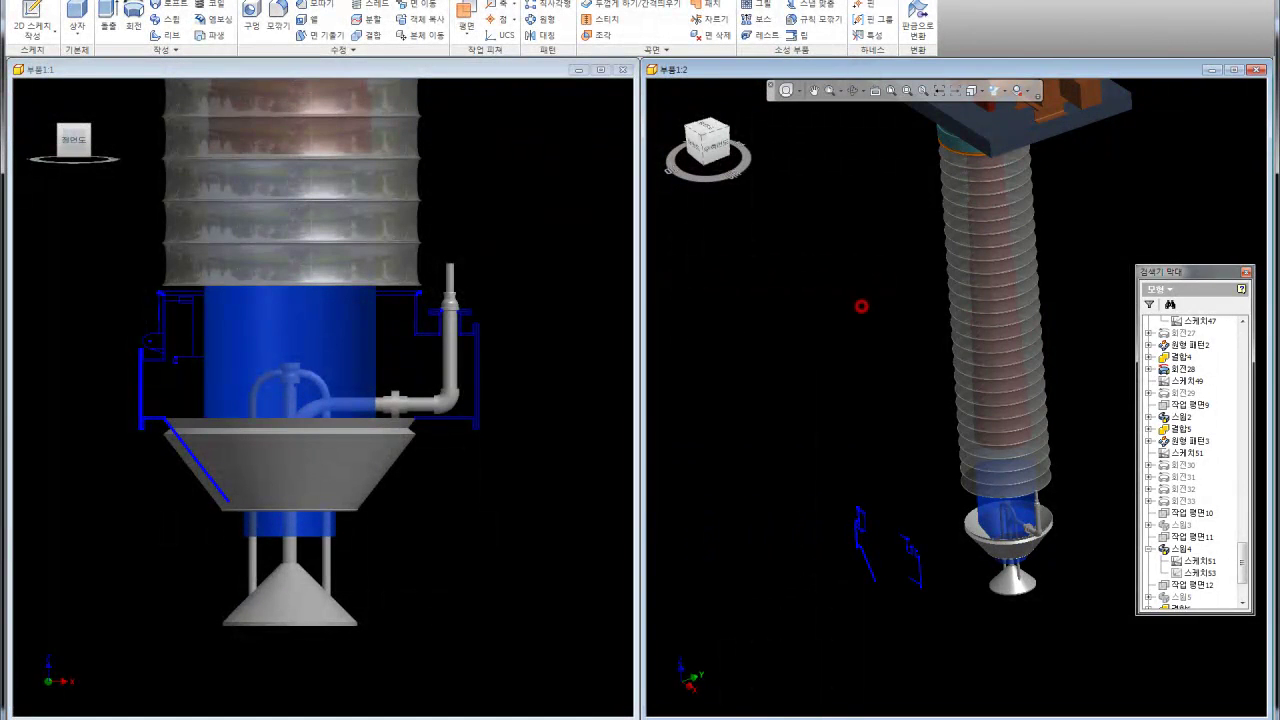
pyautogui.click(557, 380)
pyautogui.moveTo(557, 380); pyautogui.dragTo(551, 602, button='middle')
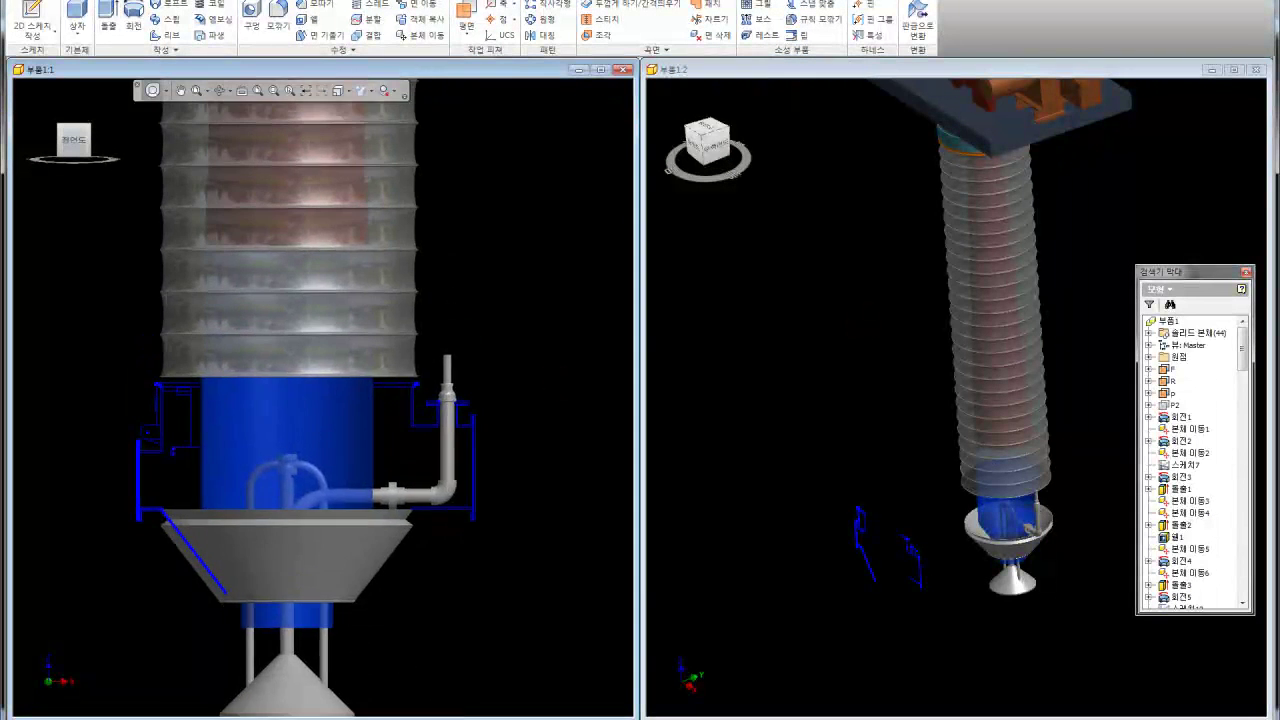
pyautogui.scroll(-2, 300, 400)
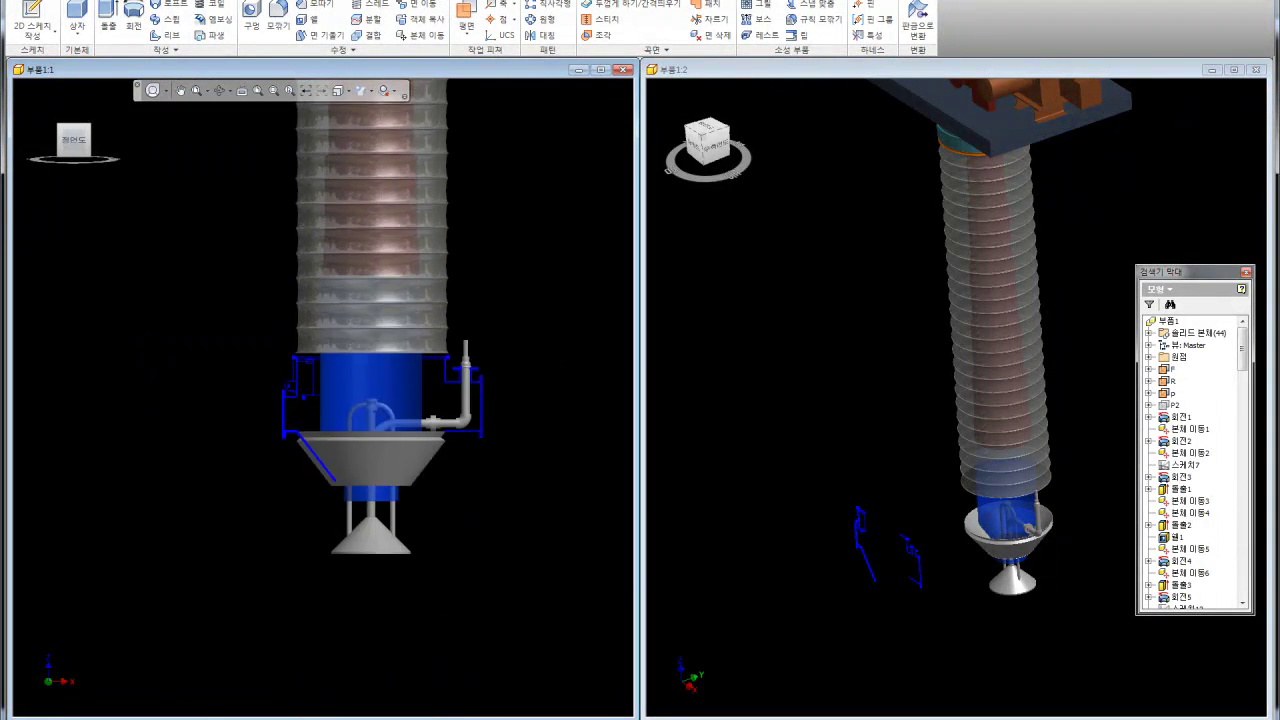
pyautogui.scroll(3, 300, 400)
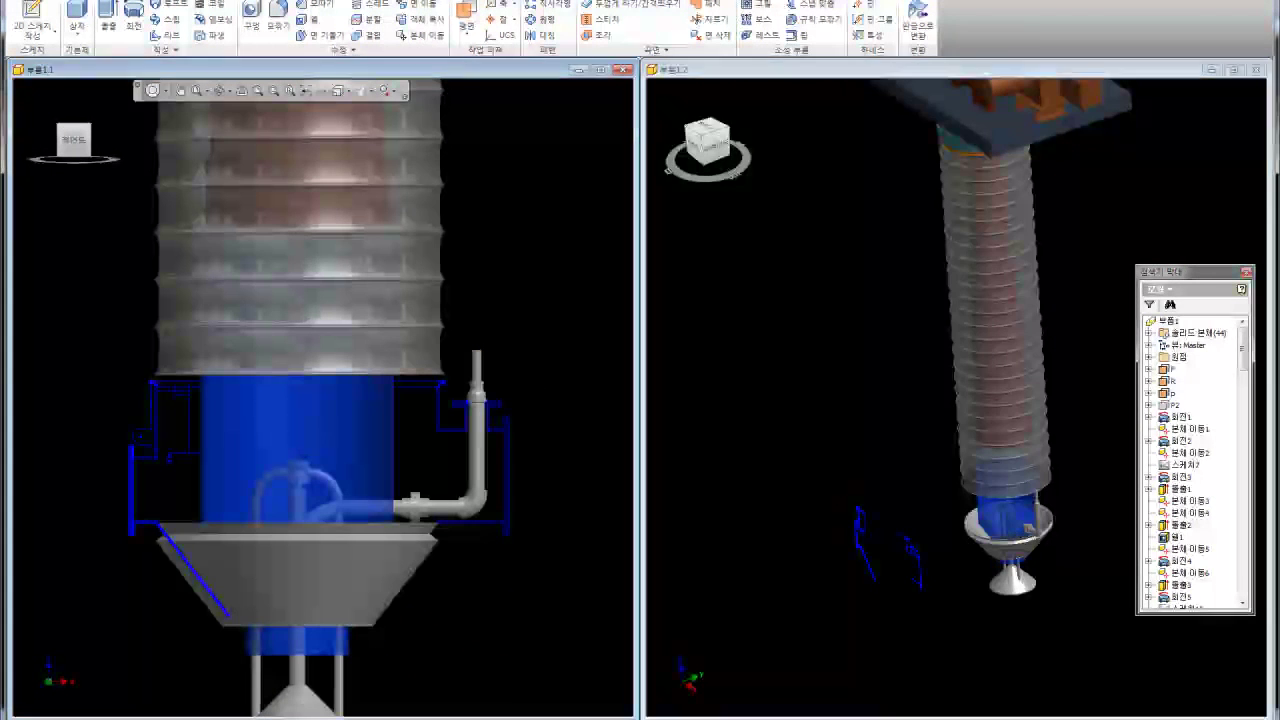
# Zoom the right-hand view and return it to an isometric view of the whole part
pyautogui.click(857, 428)
pyautogui.scroll(5, 857, 428)
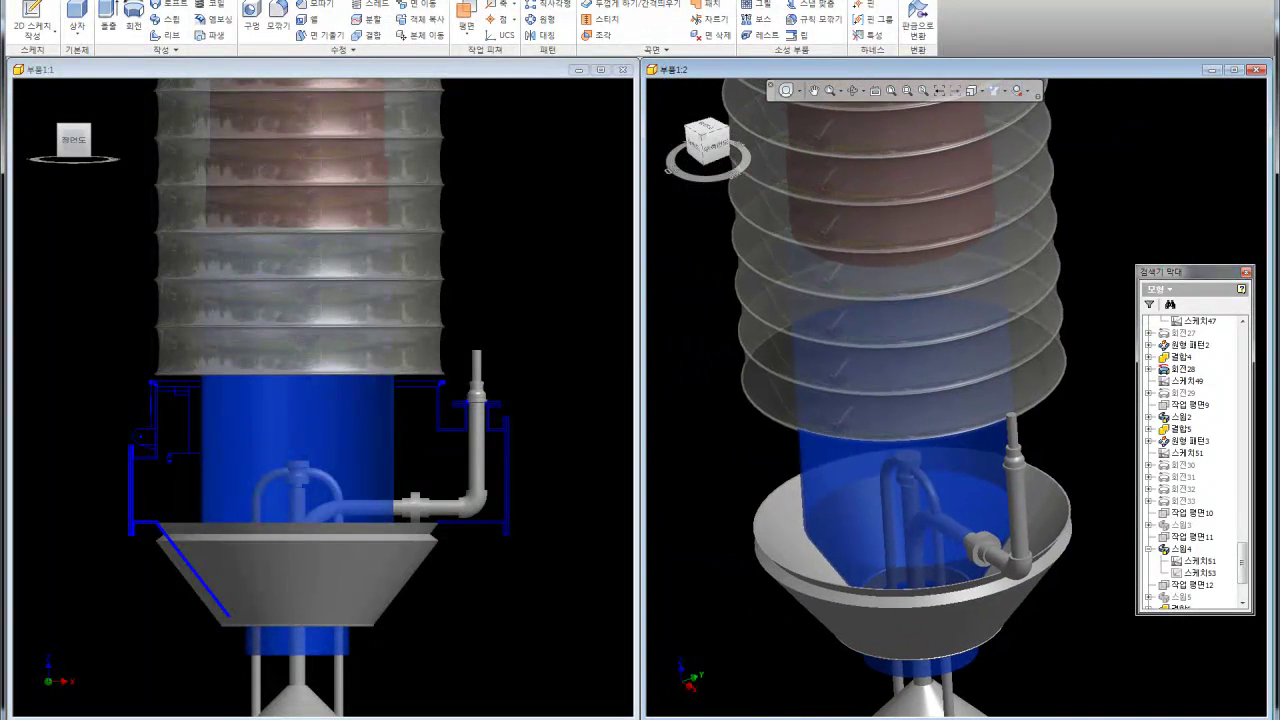
pyautogui.scroll(2, 850, 300)
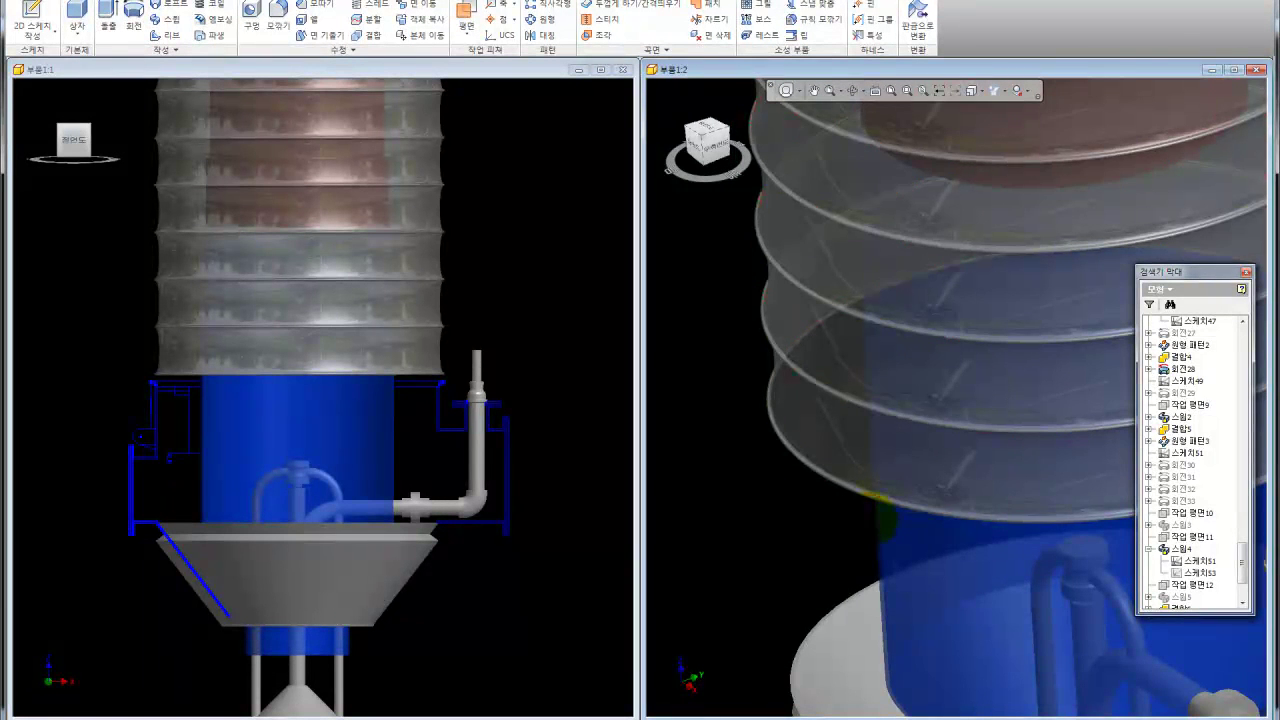
pyautogui.scroll(1, 884, 510)
pyautogui.scroll(1, 884, 510)
pyautogui.scroll(1, 884, 510)
pyautogui.scroll(1, 884, 510)
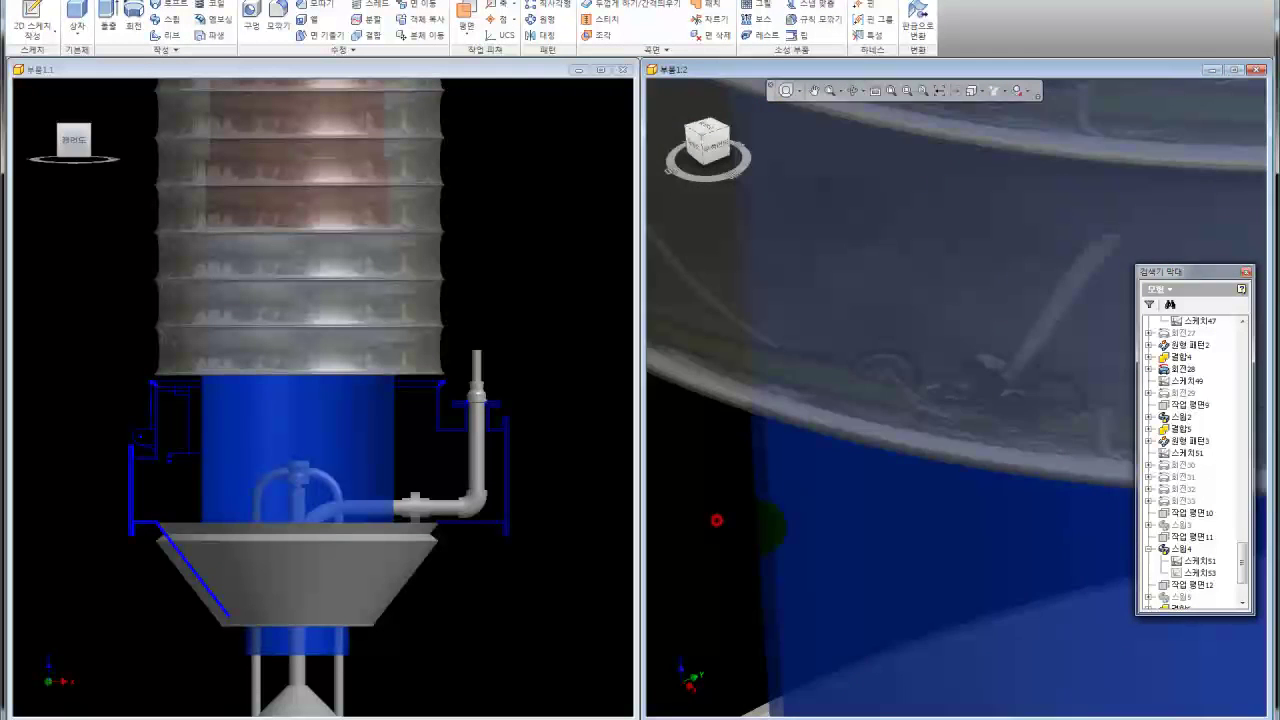
pyautogui.click(705, 160)
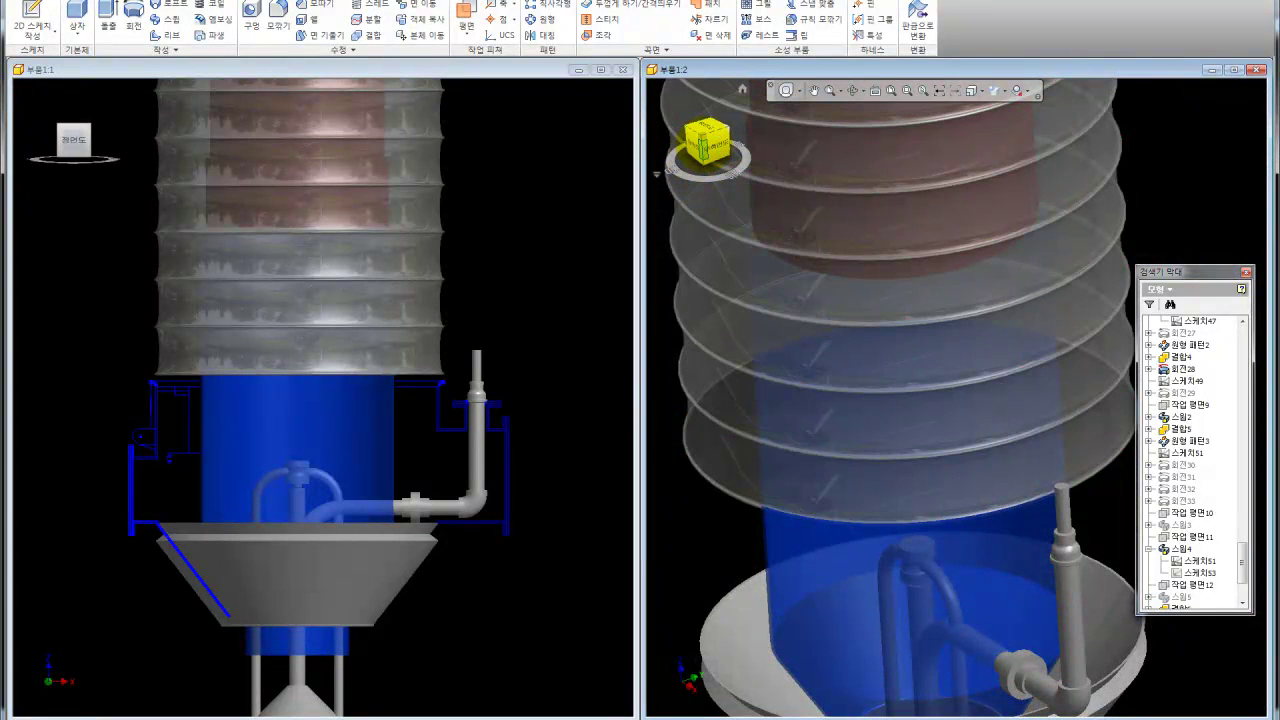
pyautogui.click(705, 145)
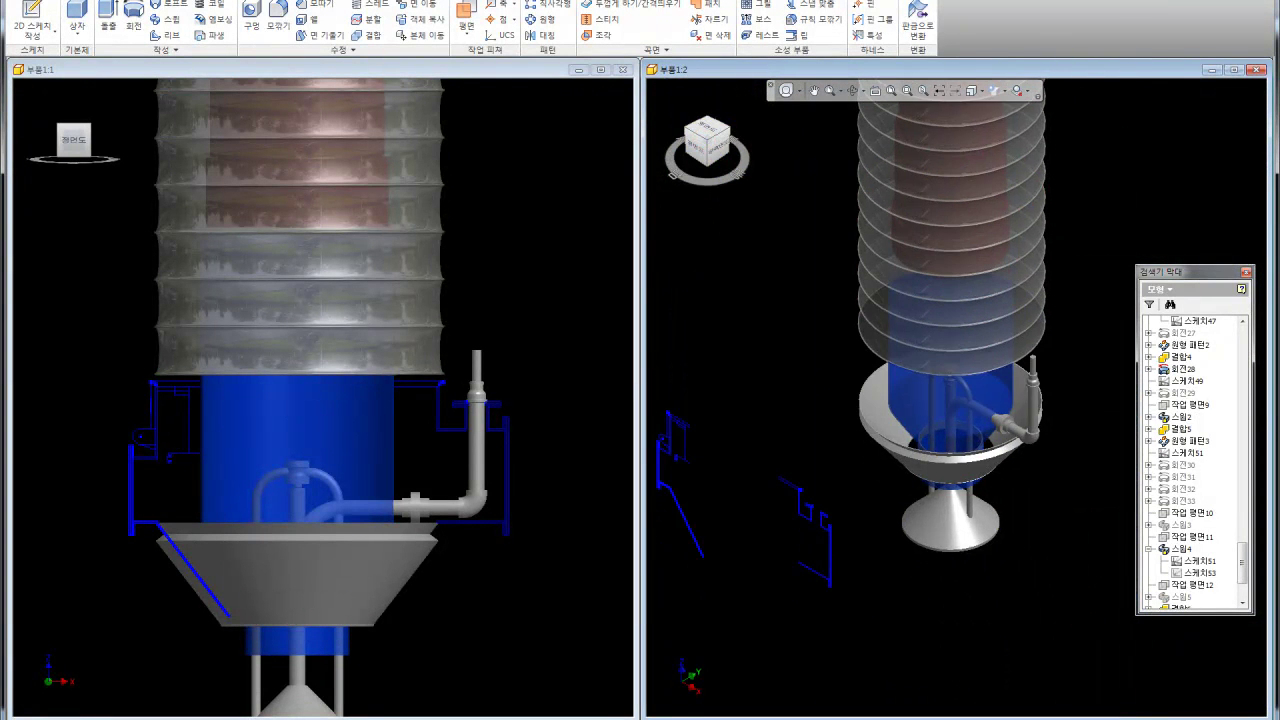
pyautogui.scroll(-3, 1037, 575)
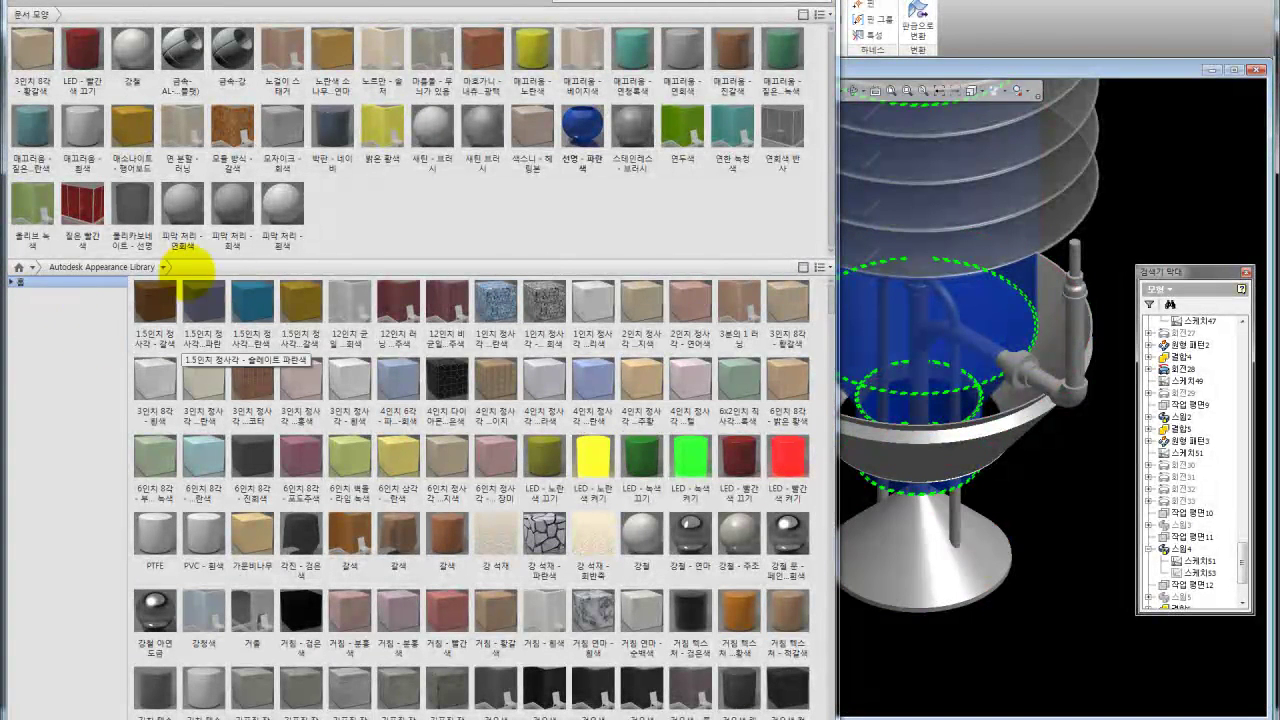
# Browse the Mirror and Liquid categories, then filter the library to Glass
pyautogui.click(163, 267)
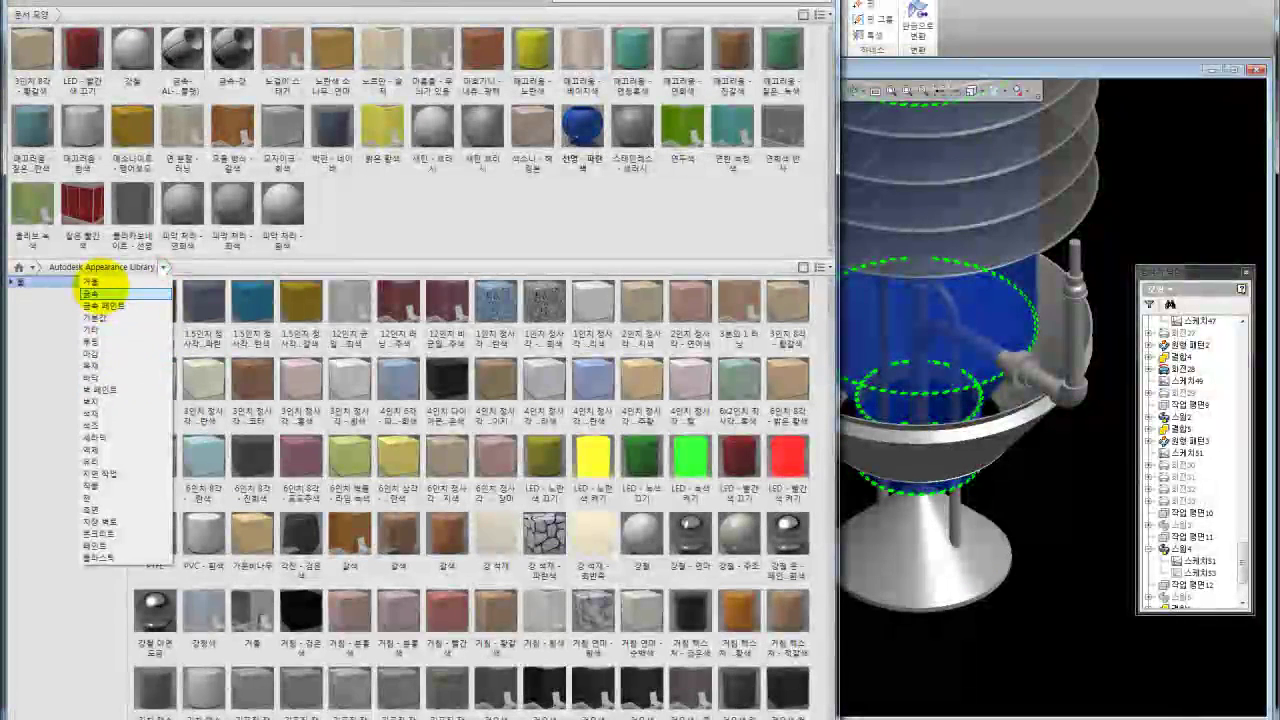
pyautogui.click(104, 282)
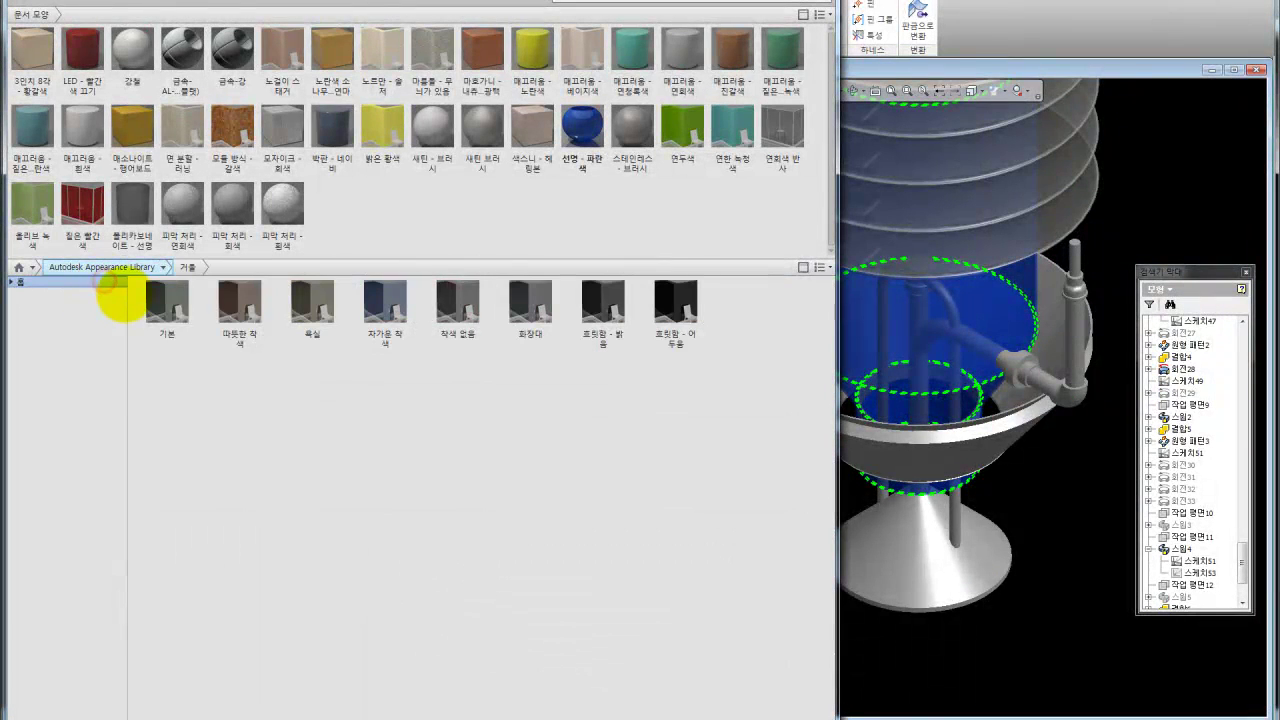
pyautogui.click(163, 267)
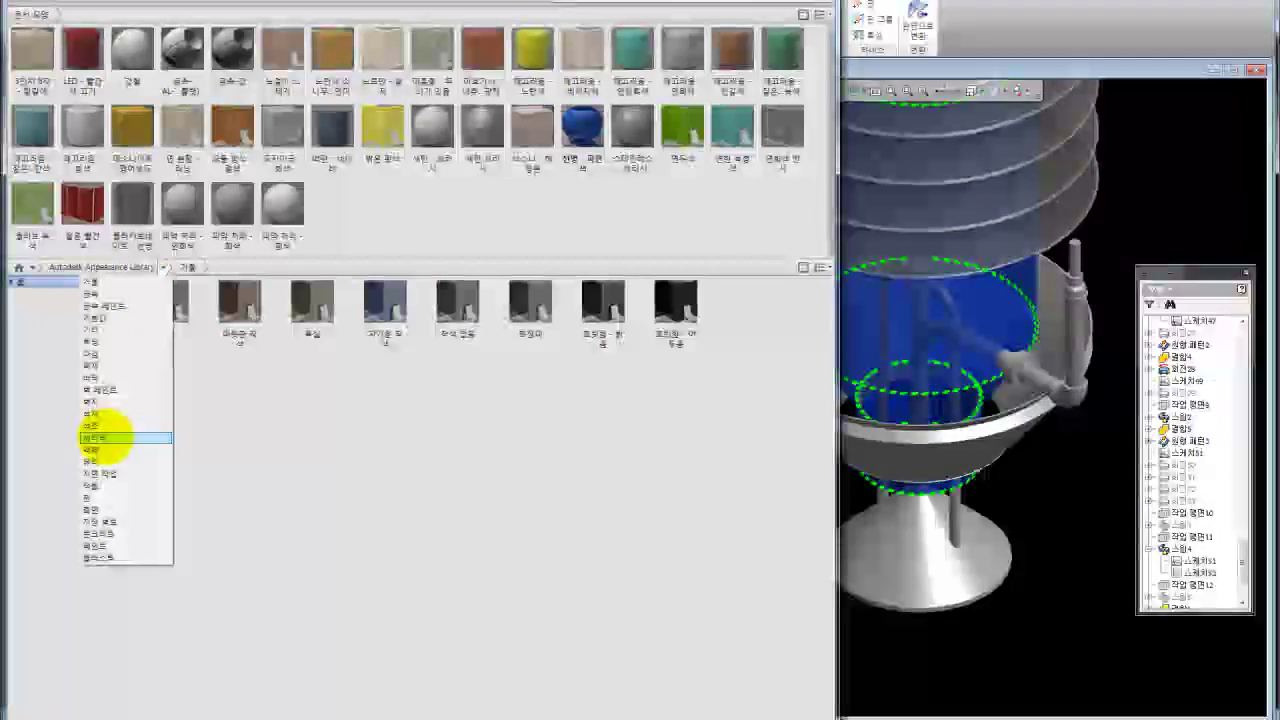
pyautogui.click(95, 449)
pyautogui.click(163, 267)
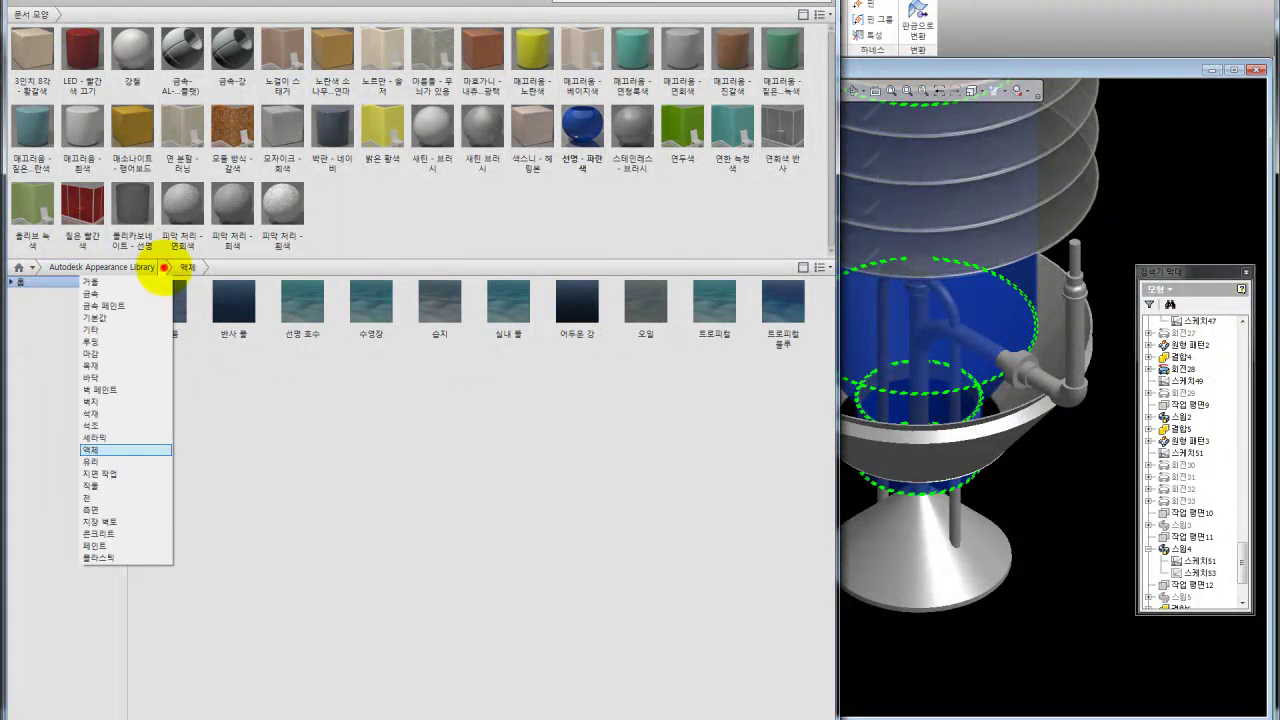
pyautogui.click(115, 462)
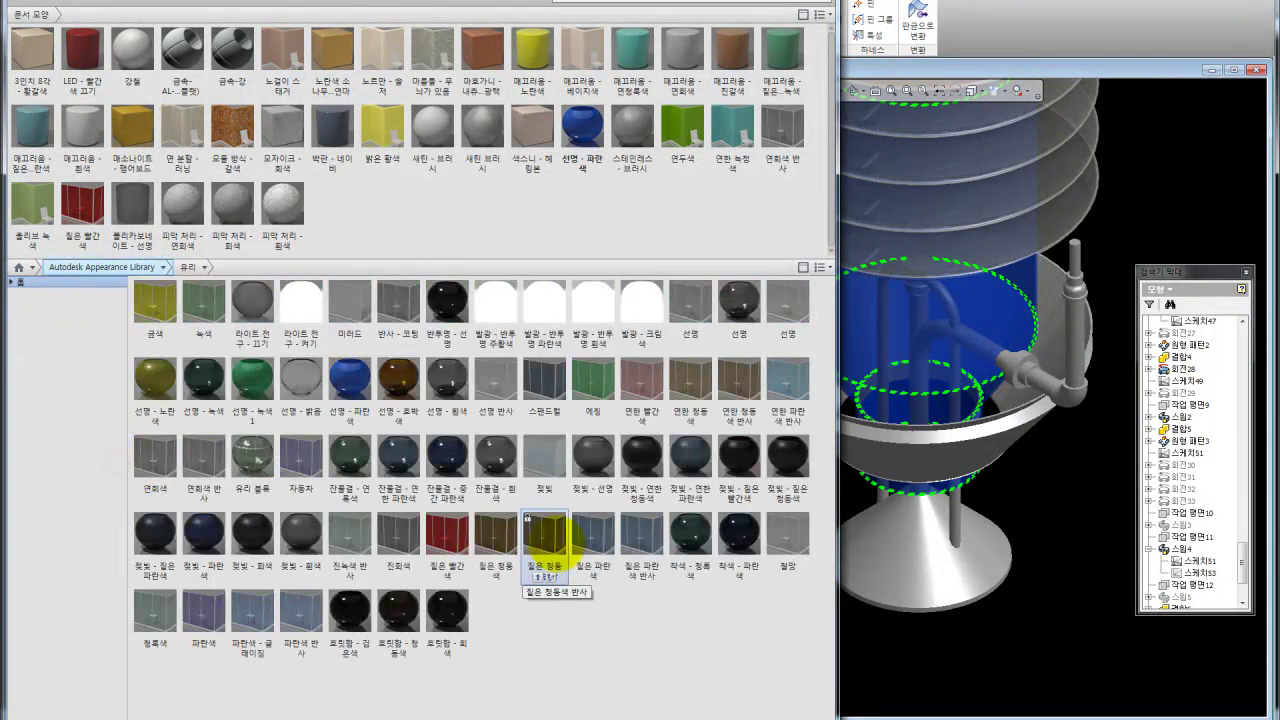
# Try ripple and frosted glasses, then apply 선명 - 노란색 to the inner cylinder and move the browser aside
pyautogui.click(252, 460)
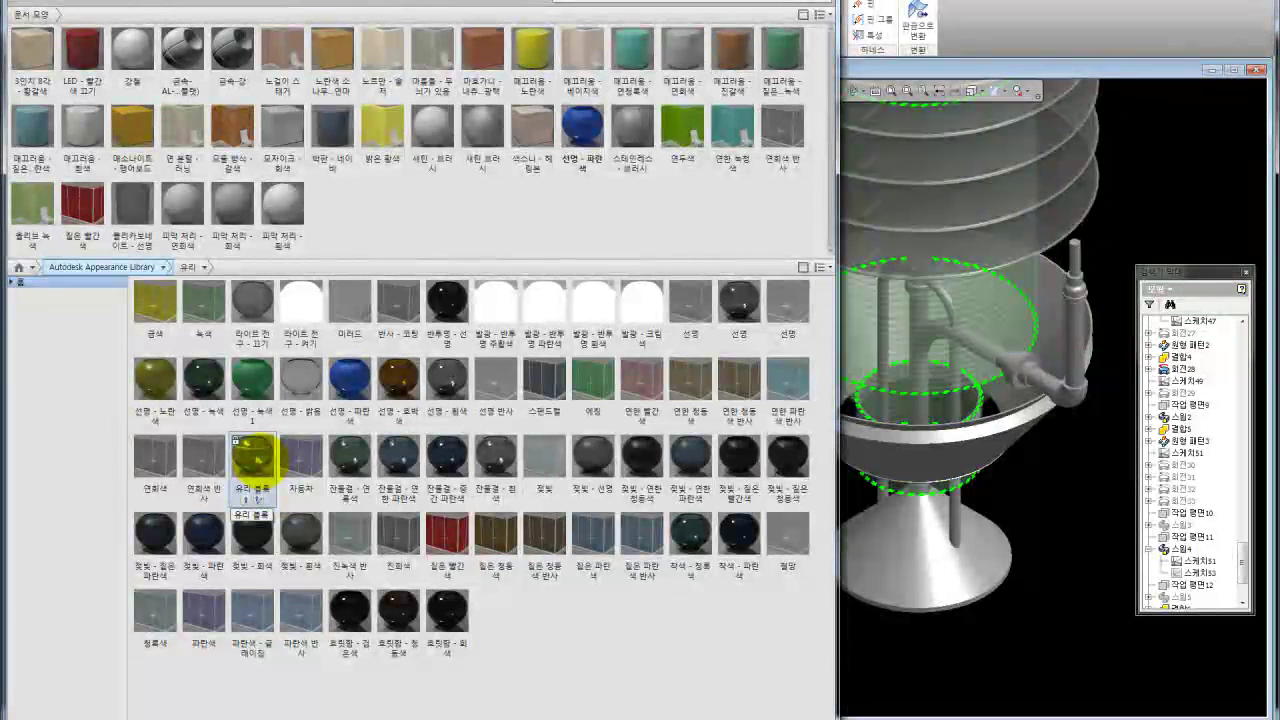
pyautogui.click(446, 460)
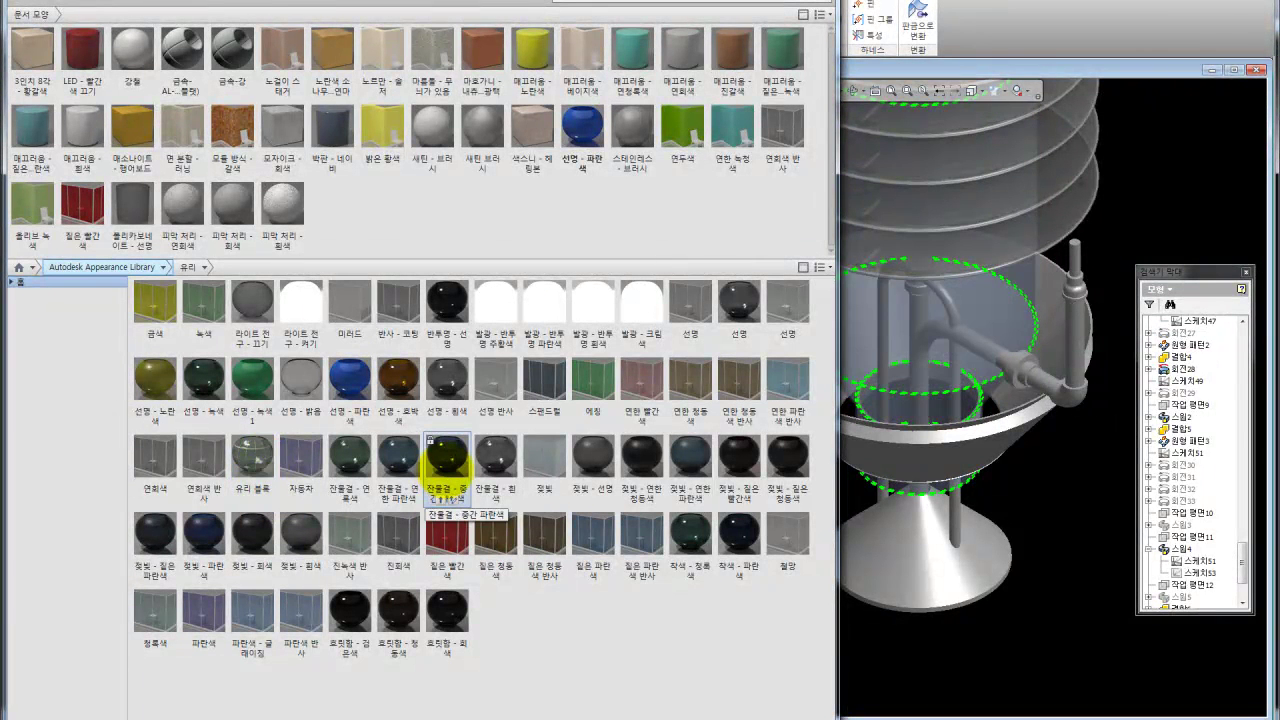
pyautogui.click(398, 458)
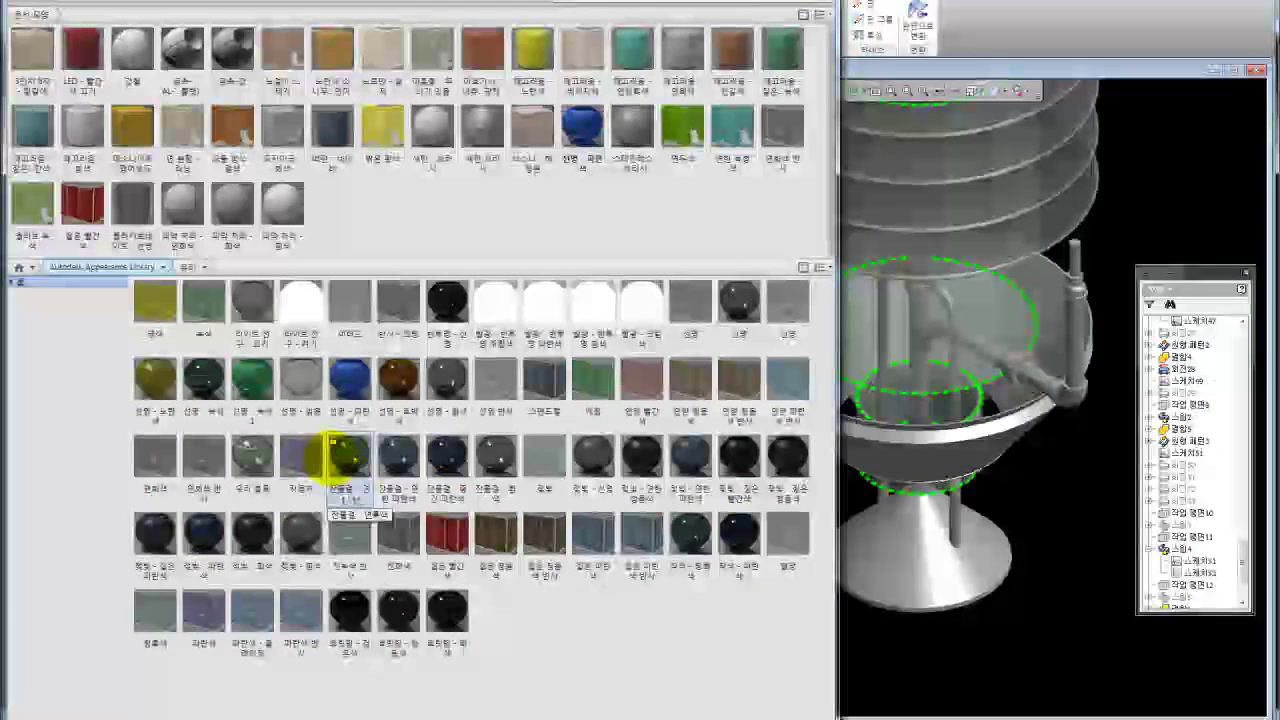
pyautogui.click(786, 380)
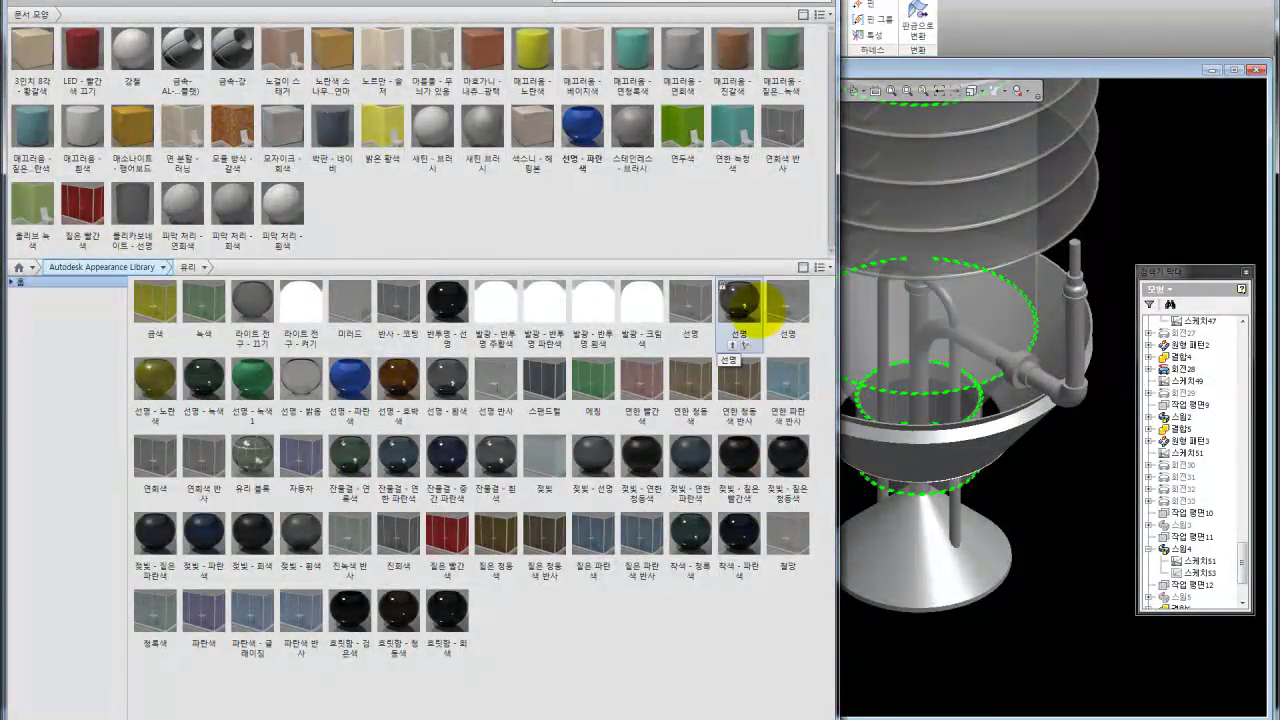
pyautogui.click(690, 452)
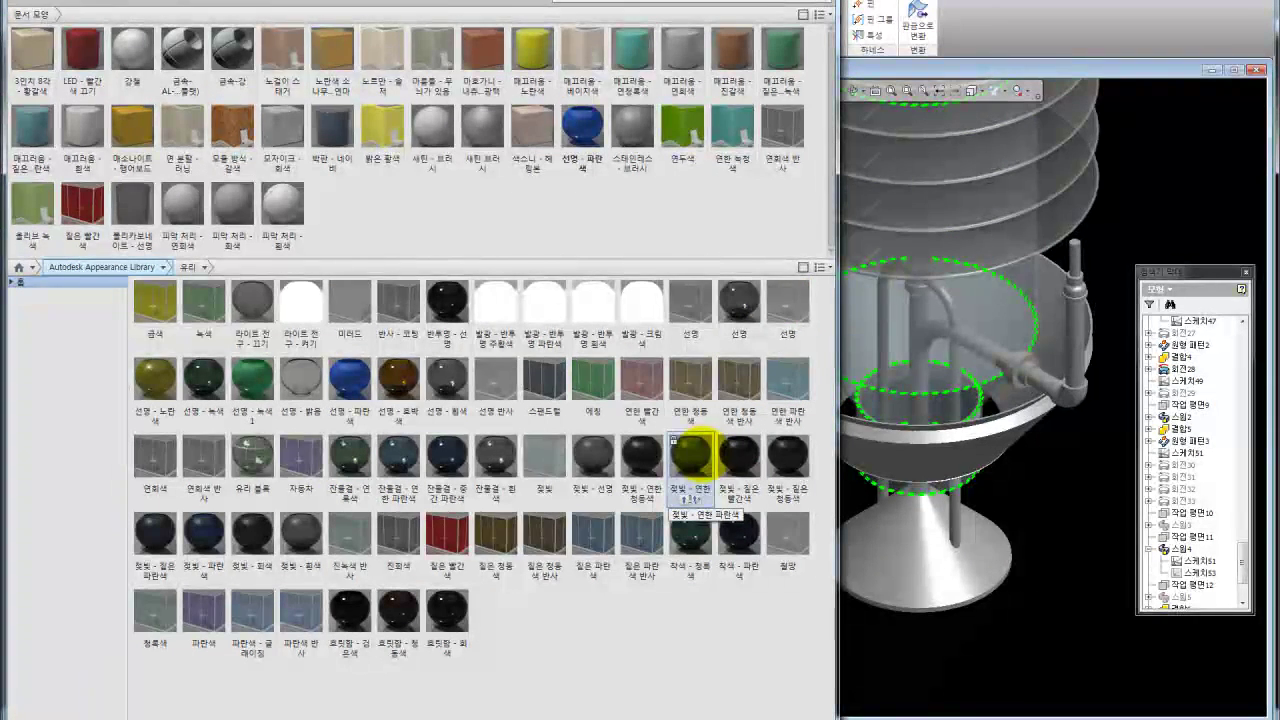
pyautogui.click(205, 530)
pyautogui.moveTo(155, 378)
pyautogui.click(158, 422)
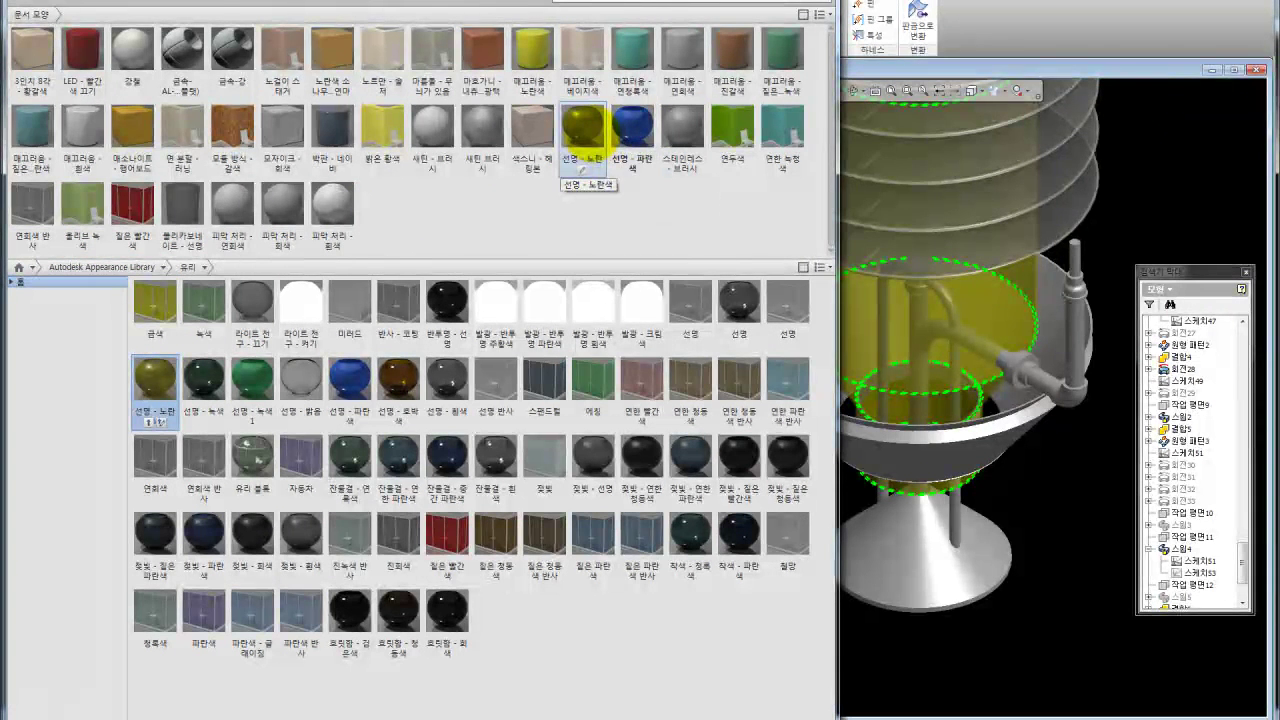
pyautogui.click(723, 216)
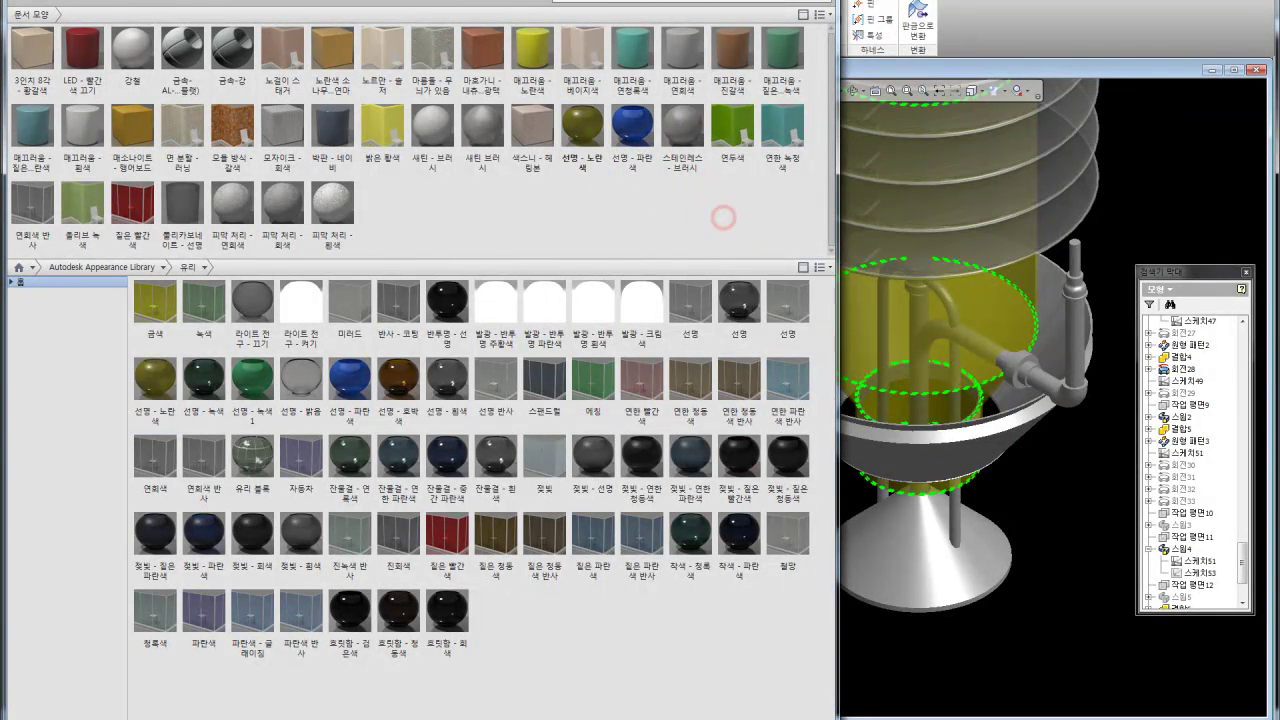
pyautogui.click(1050, 541)
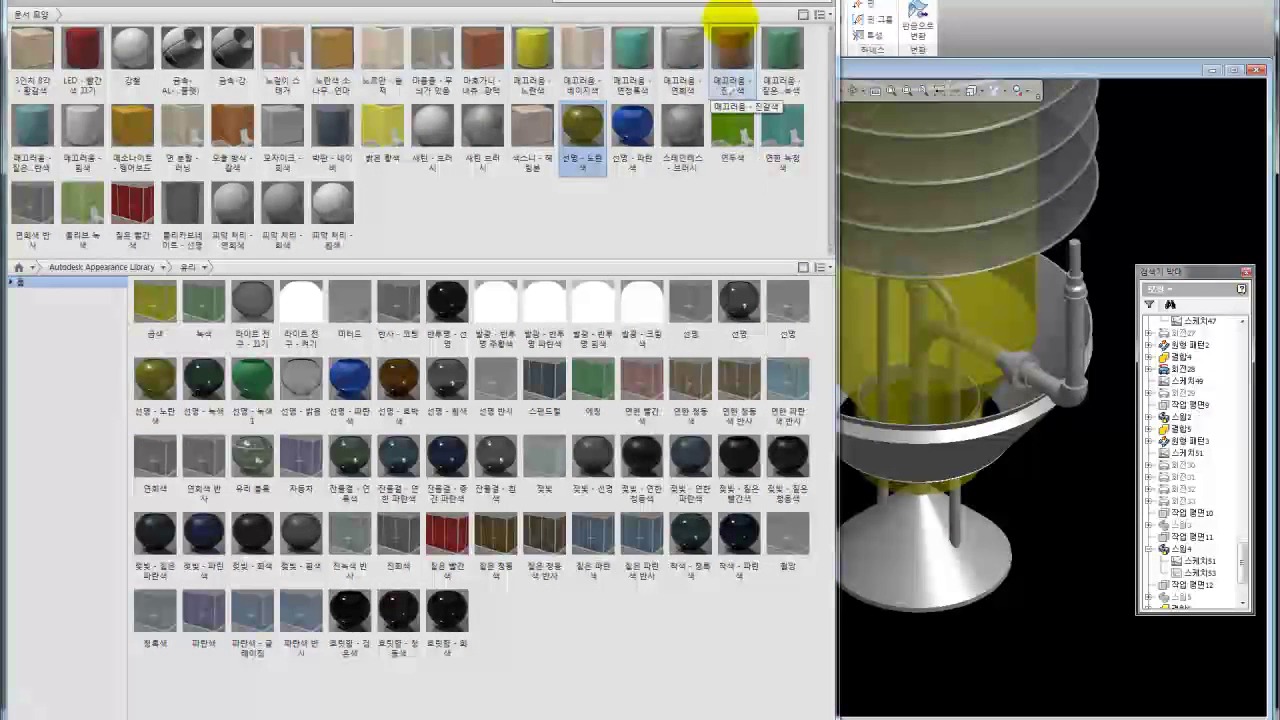
pyautogui.moveTo(735, 16); pyautogui.dragTo(1279, 20)
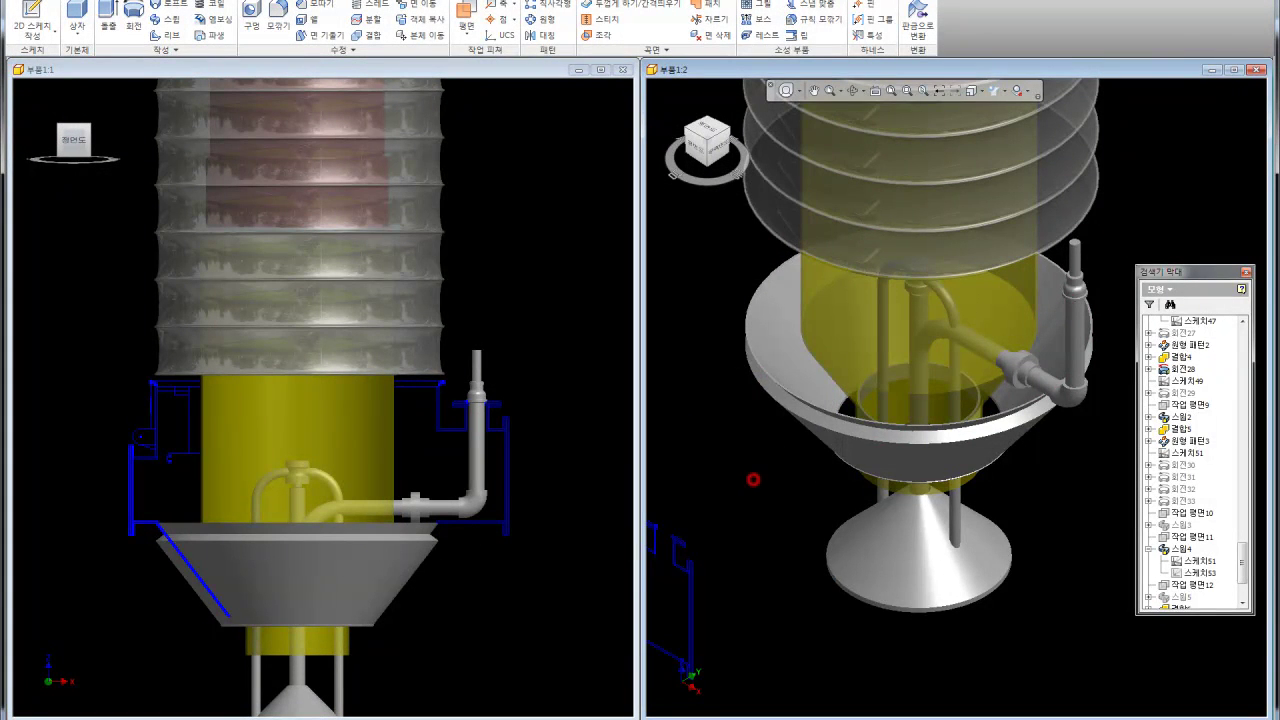
# Make the right-hand viewport active and view the hopper model from the top
pyautogui.scroll(2, 753, 480)
pyautogui.scroll(3, 753, 480)
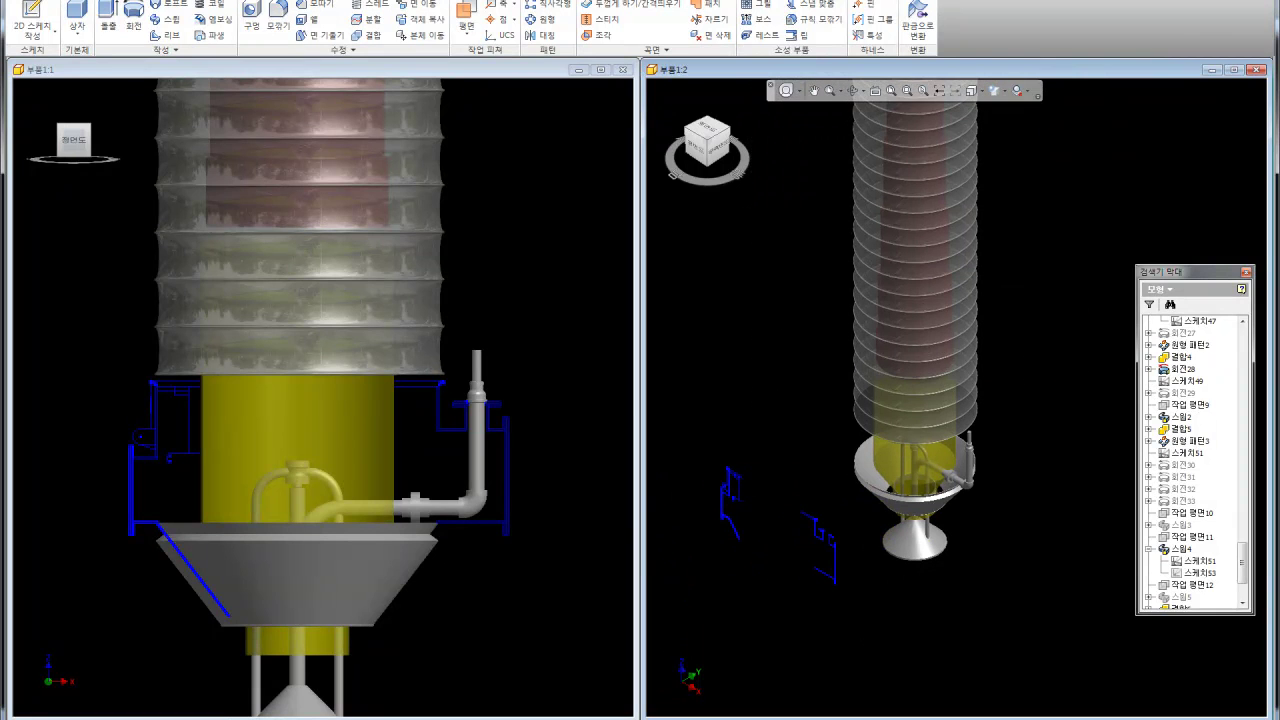
pyautogui.scroll(-2, 574, 551)
pyautogui.scroll(3, 574, 551)
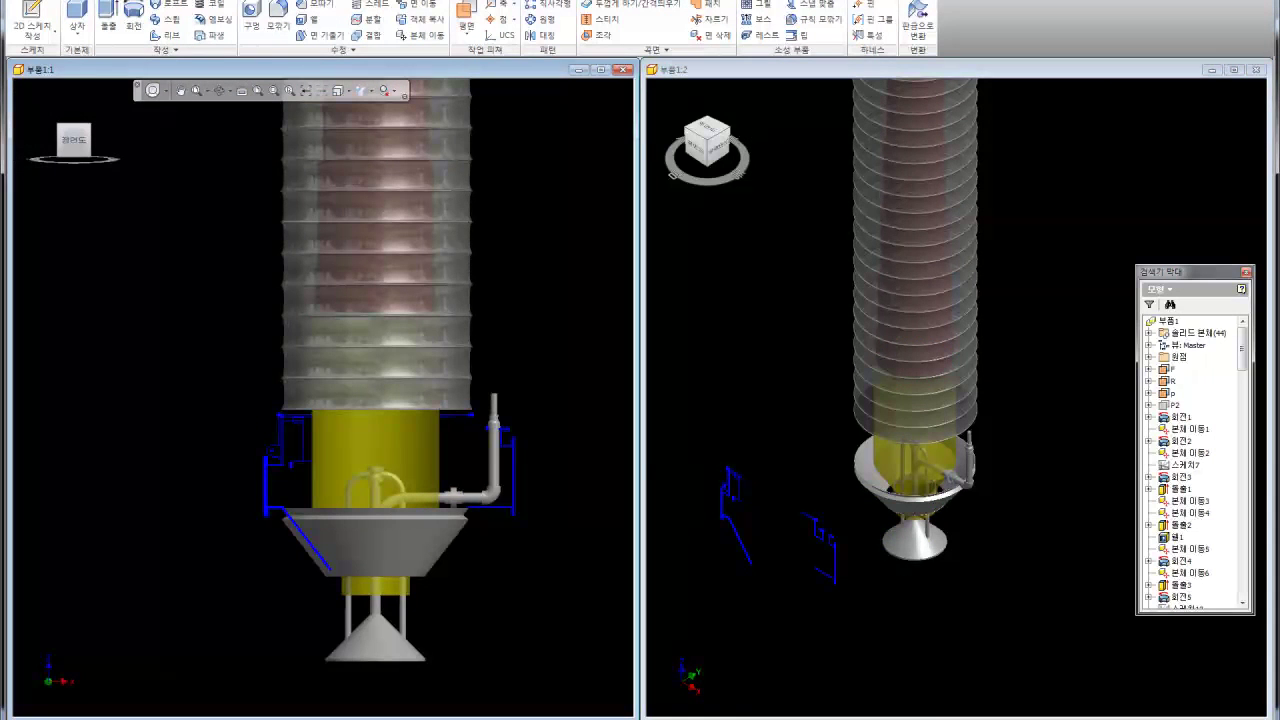
pyautogui.scroll(1, 574, 551)
pyautogui.click(760, 354)
pyautogui.click(705, 122)
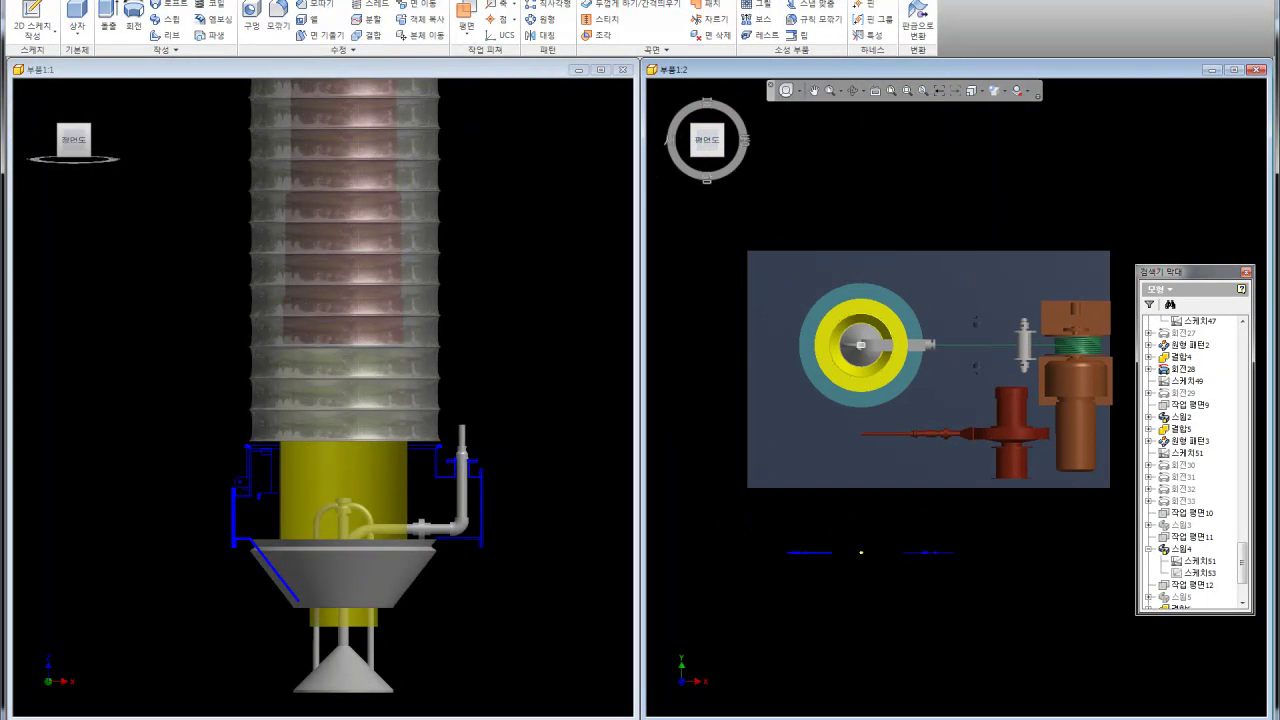
# Compare Shaded and Shaded with Edges visual styles, keeping plain Shaded
pyautogui.click(1017, 90)
pyautogui.click(1046, 125)
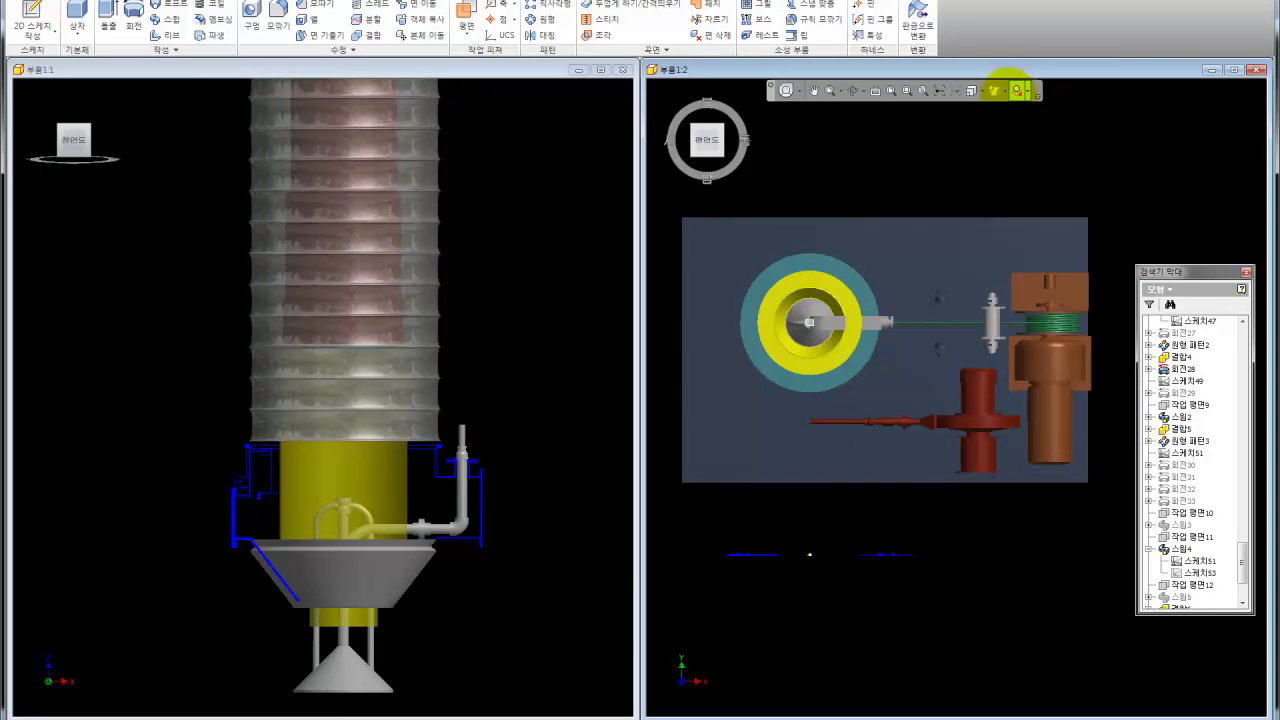
pyautogui.click(1017, 90)
pyautogui.click(1046, 138)
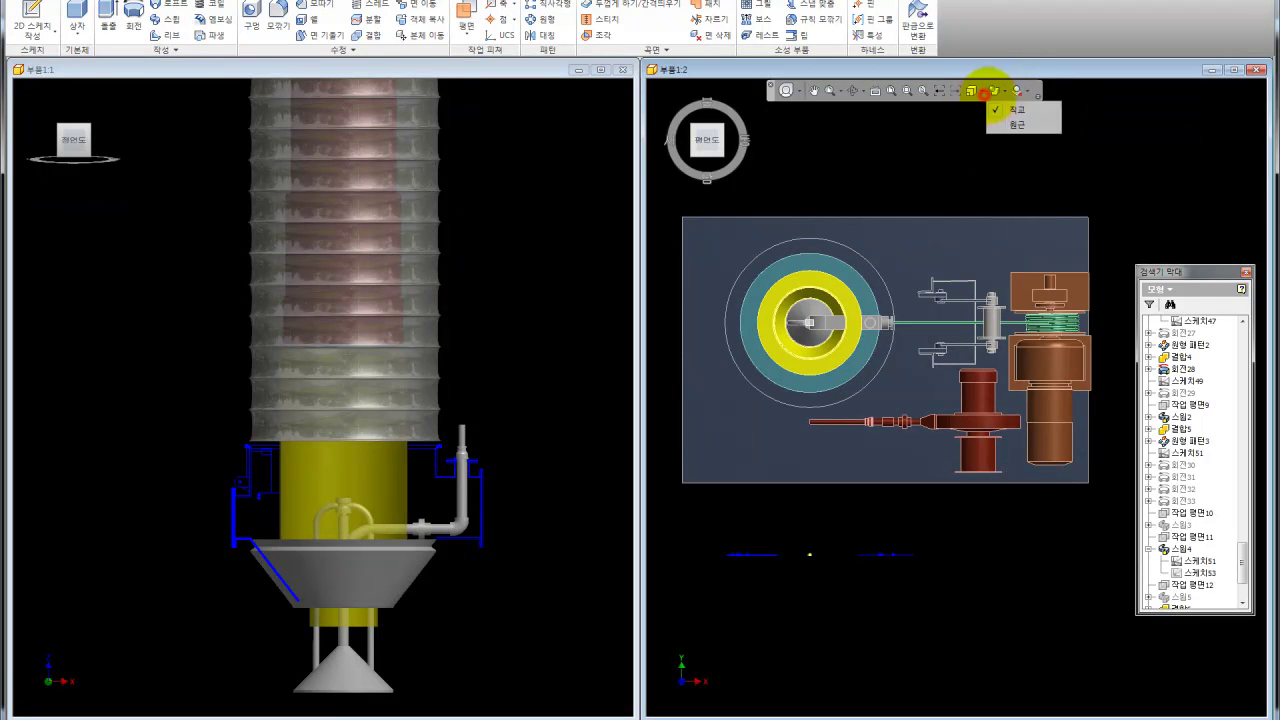
pyautogui.click(1017, 90)
pyautogui.click(1047, 123)
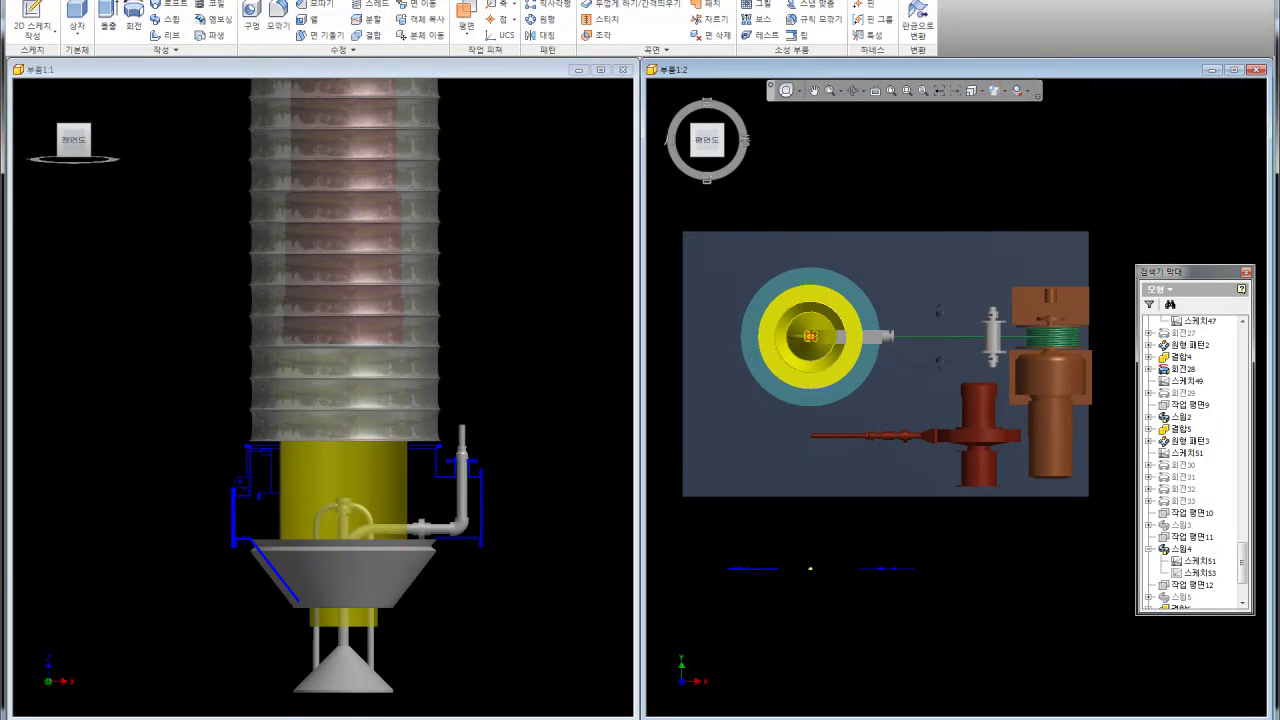
# Start a new 2D sketch on the selected work plane
pyautogui.scroll(-3, 811, 337)
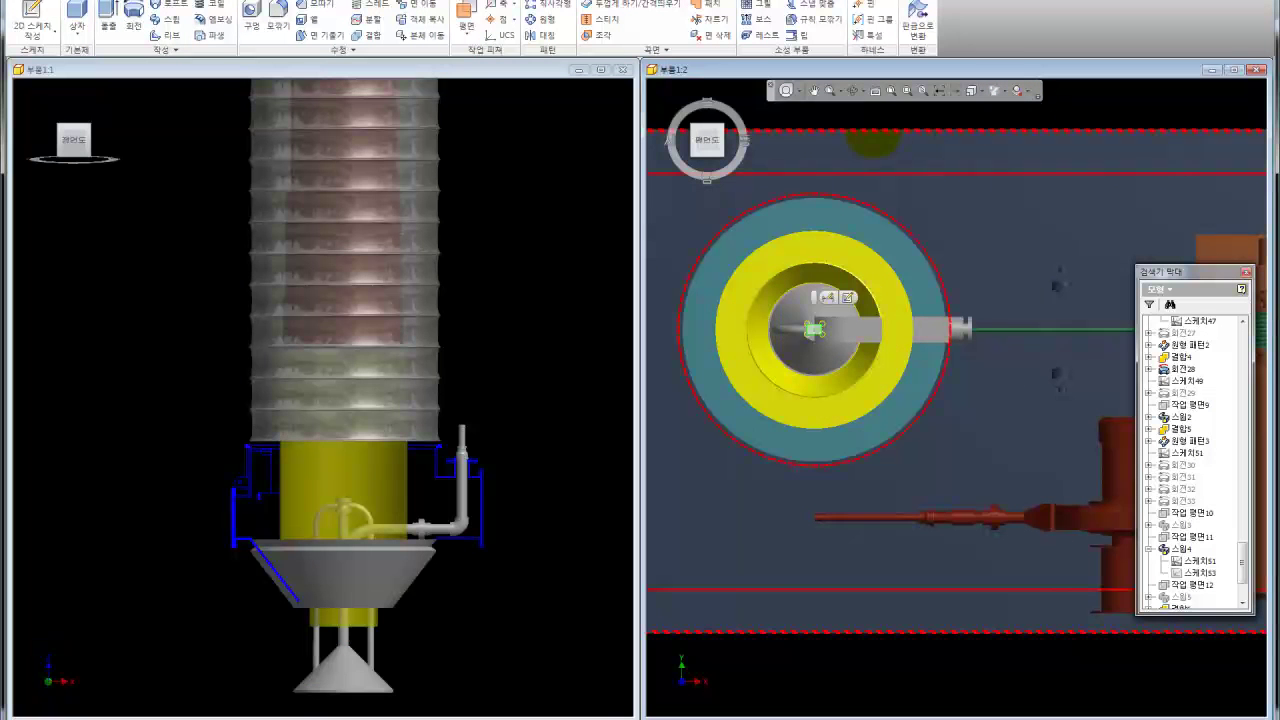
pyautogui.click(876, 113)
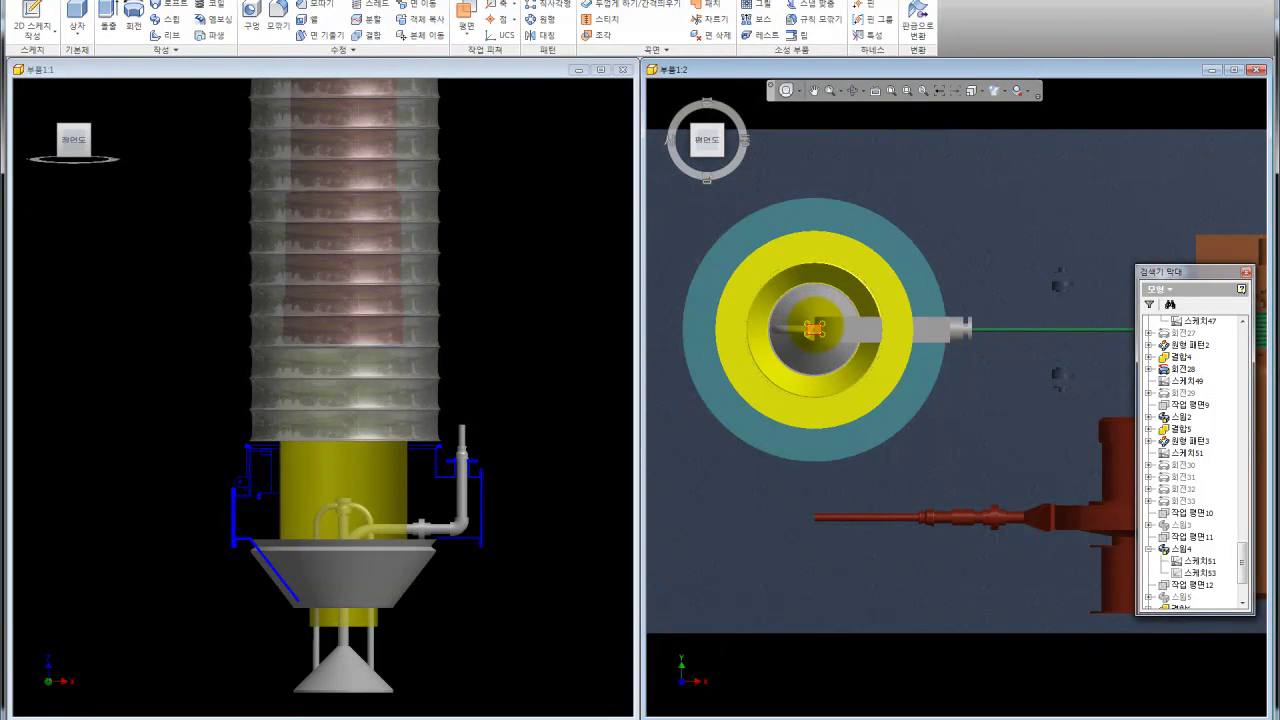
pyautogui.click(833, 316)
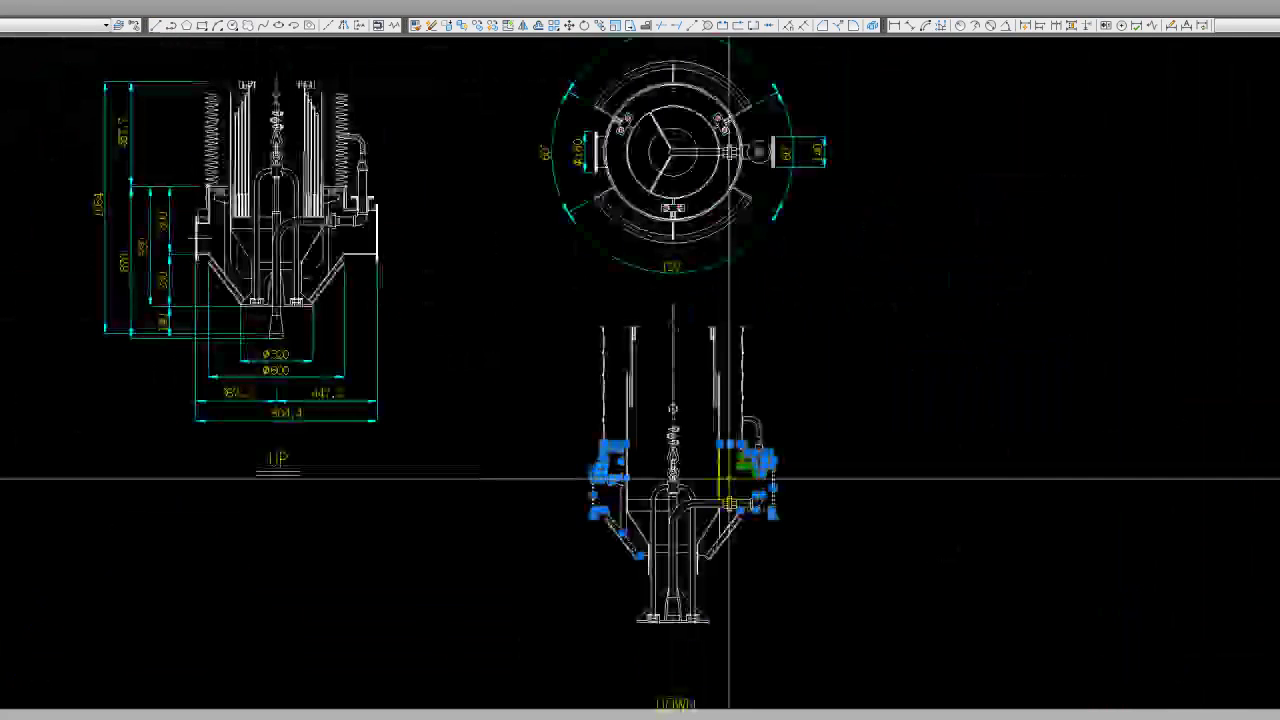
# Clear the drawing selection and zoom around the hopper's elevation view in AutoCAD
pyautogui.press('Escape')
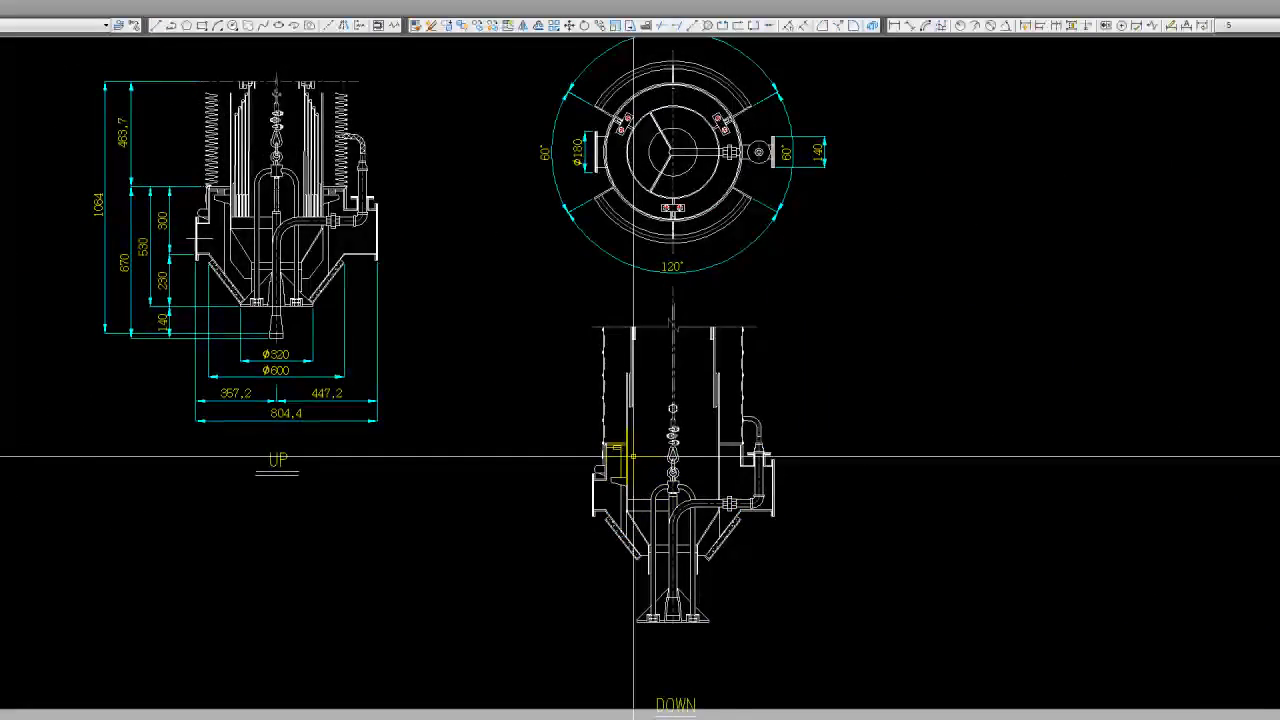
pyautogui.scroll(2, 633, 457)
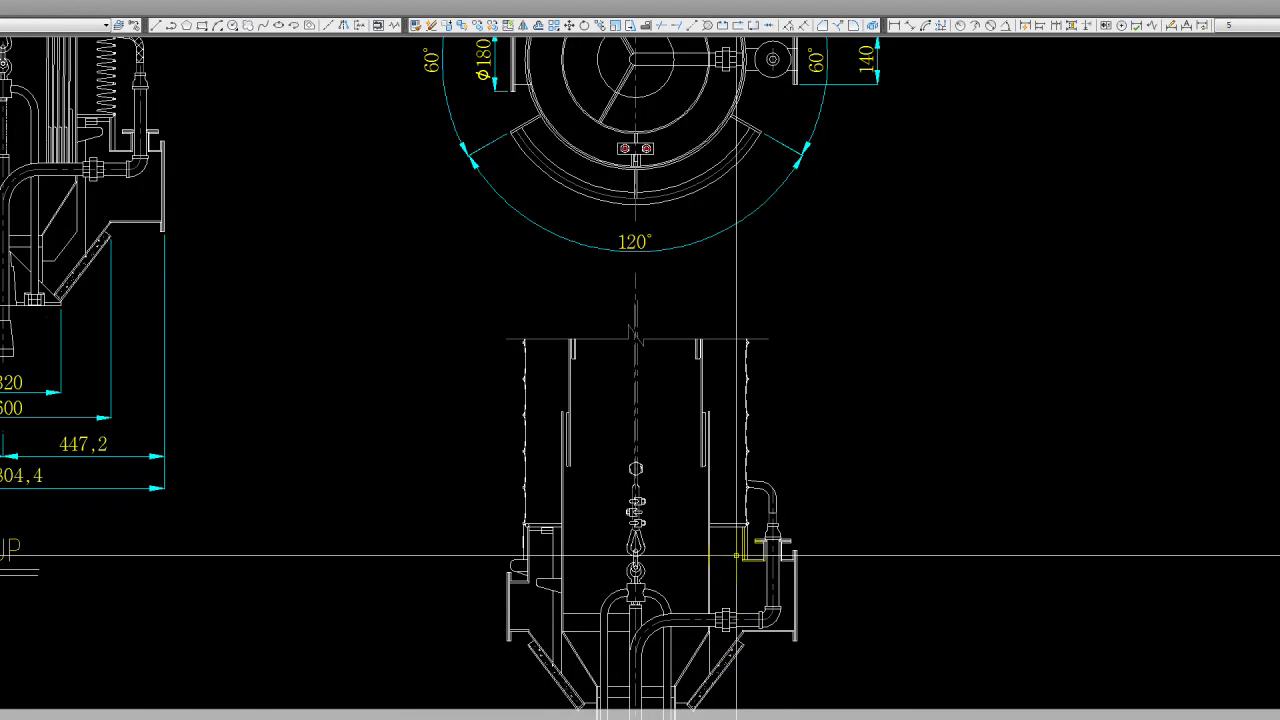
pyautogui.scroll(5, 736, 556)
pyautogui.scroll(-1, 704, 520)
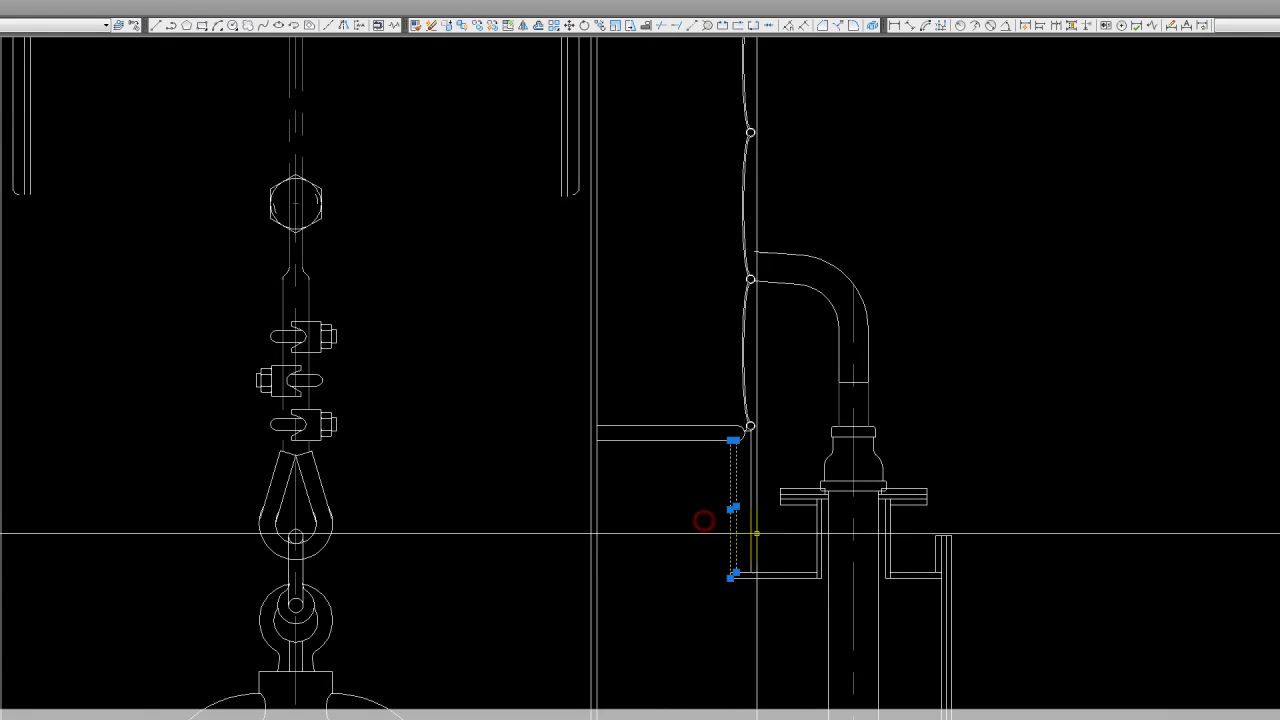
pyautogui.scroll(-4, 758, 537)
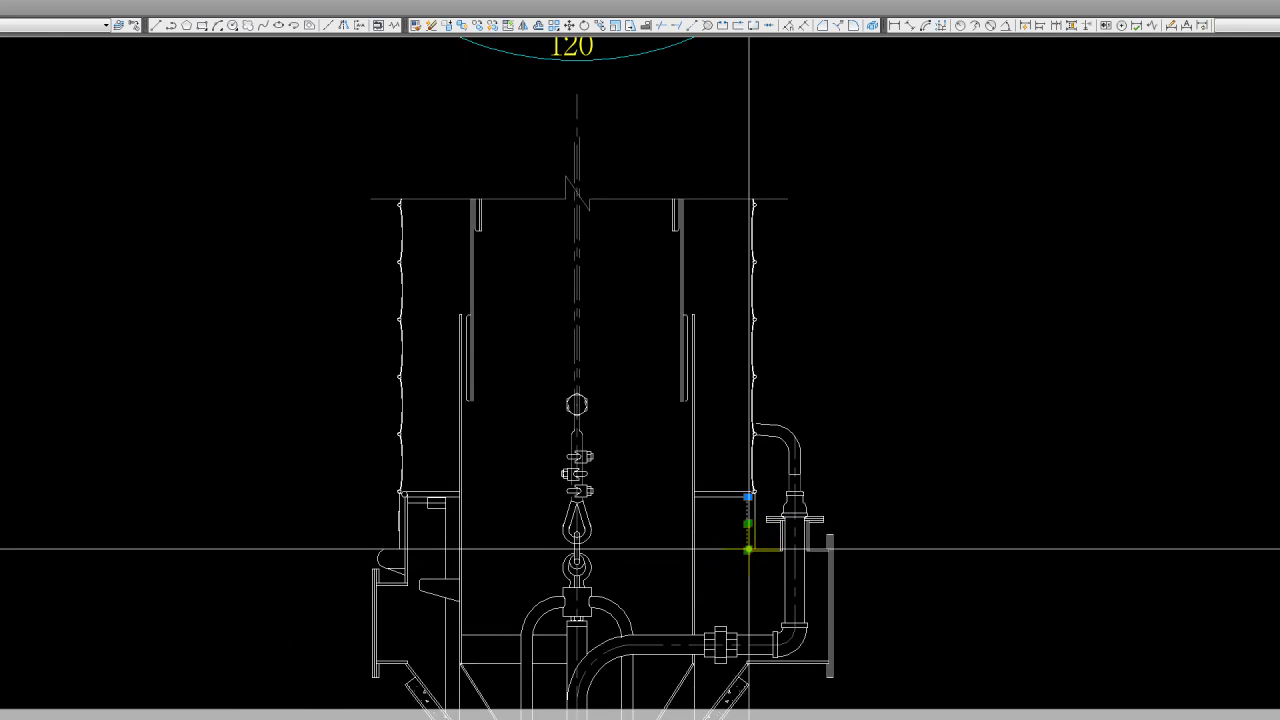
pyautogui.scroll(-3, 740, 523)
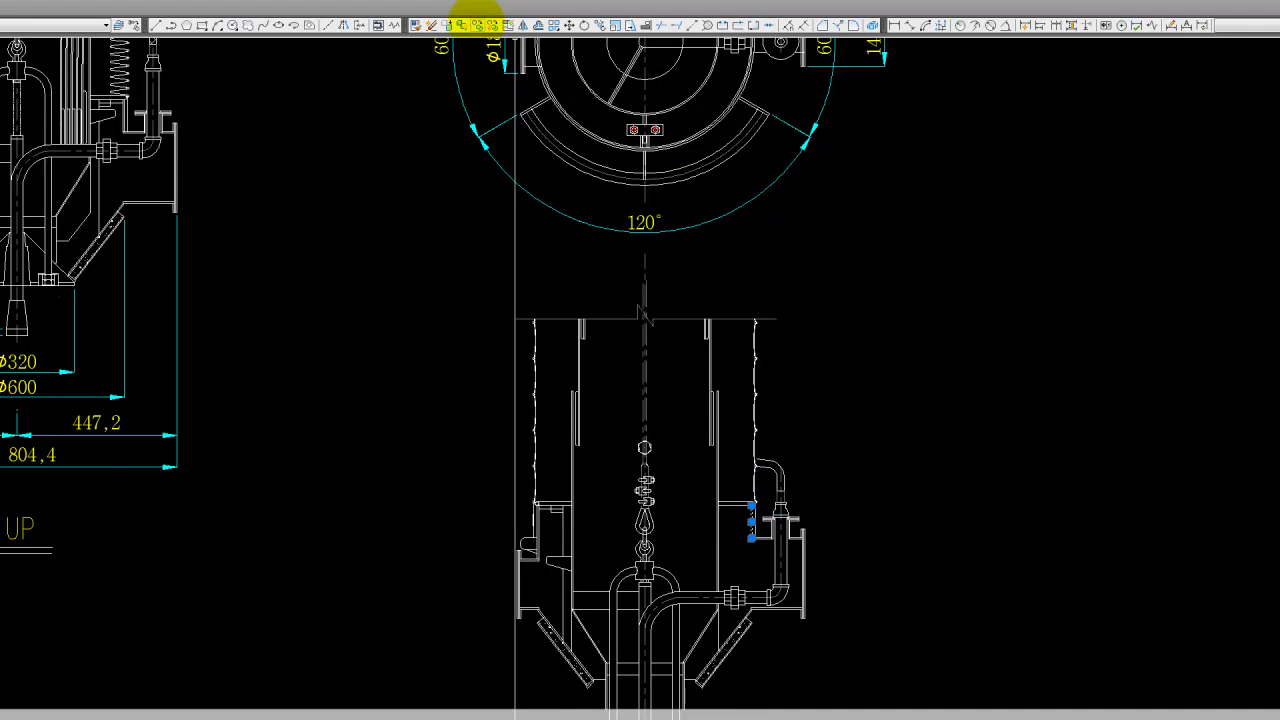
# Start Move, then pan and zoom to check the ring plan's Ø180, 140, 60° and 120° dimensions
pyautogui.click(476, 22)
pyautogui.moveTo(871, 217); pyautogui.dragTo(871, 429, button='middle')
pyautogui.scroll(2, 814, 286)
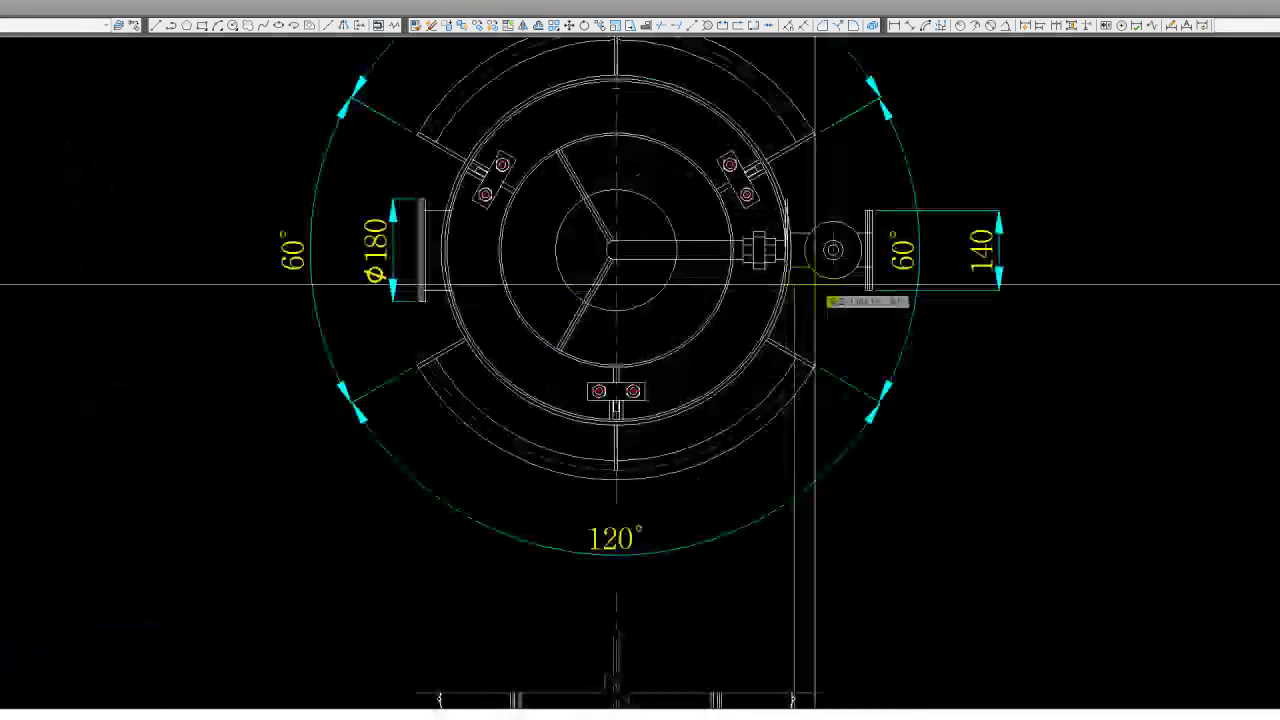
pyautogui.scroll(2, 805, 300)
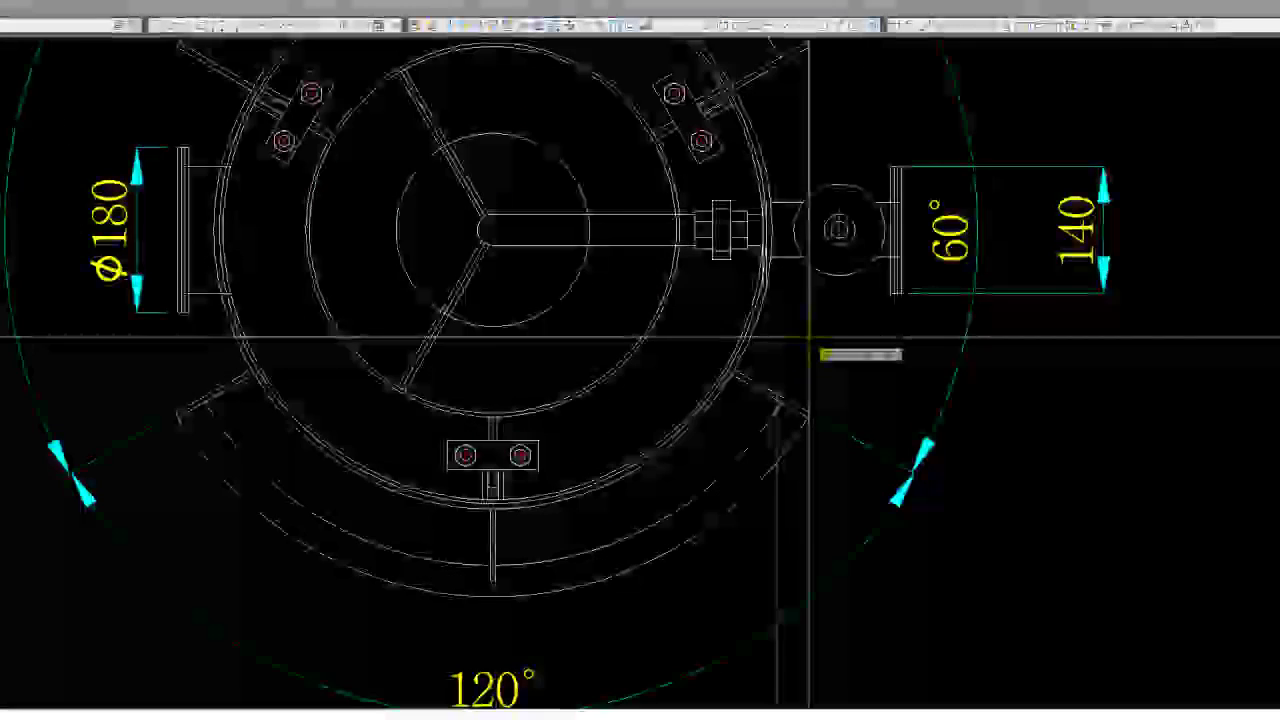
pyautogui.scroll(-4, 807, 342)
pyautogui.scroll(-2, 807, 342)
pyautogui.scroll(2, 780, 225)
pyautogui.scroll(3, 771, 200)
pyautogui.scroll(2, 765, 185)
pyautogui.scroll(-5, 800, 225)
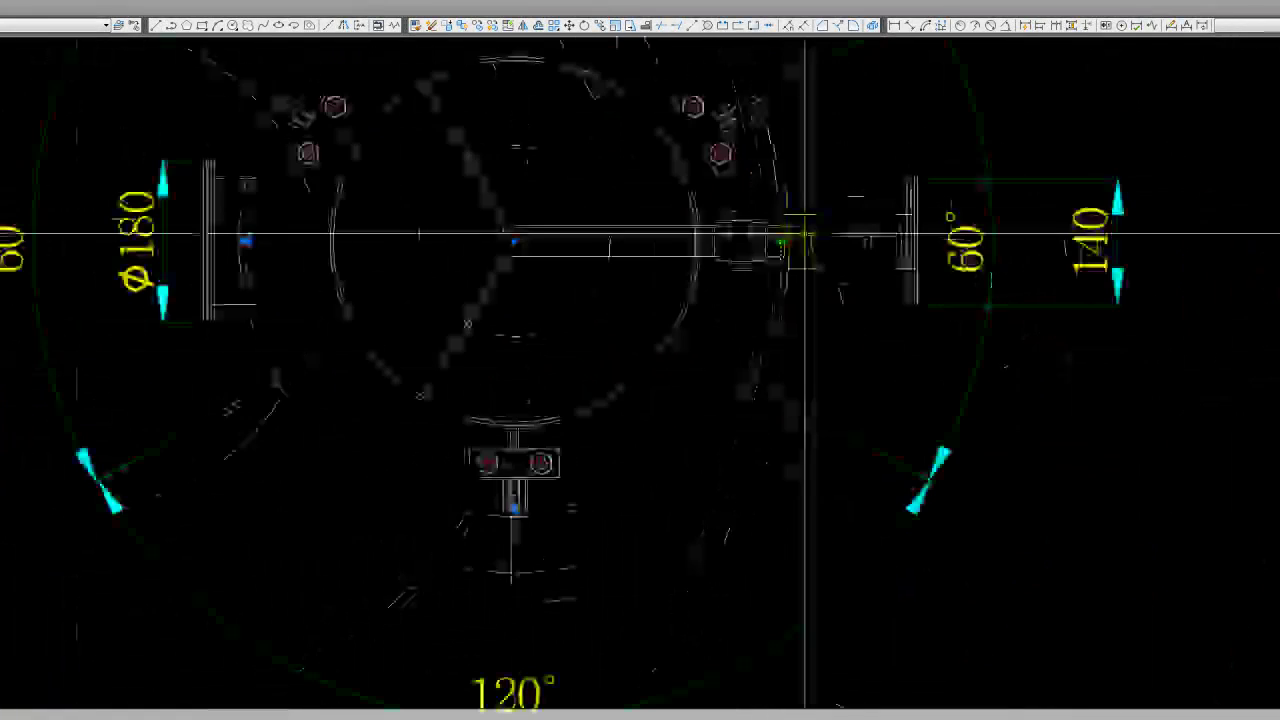
pyautogui.scroll(-2, 813, 262)
pyautogui.scroll(-3, 813, 280)
pyautogui.scroll(-1, 790, 590)
pyautogui.scroll(1, 790, 590)
pyautogui.scroll(2, 777, 585)
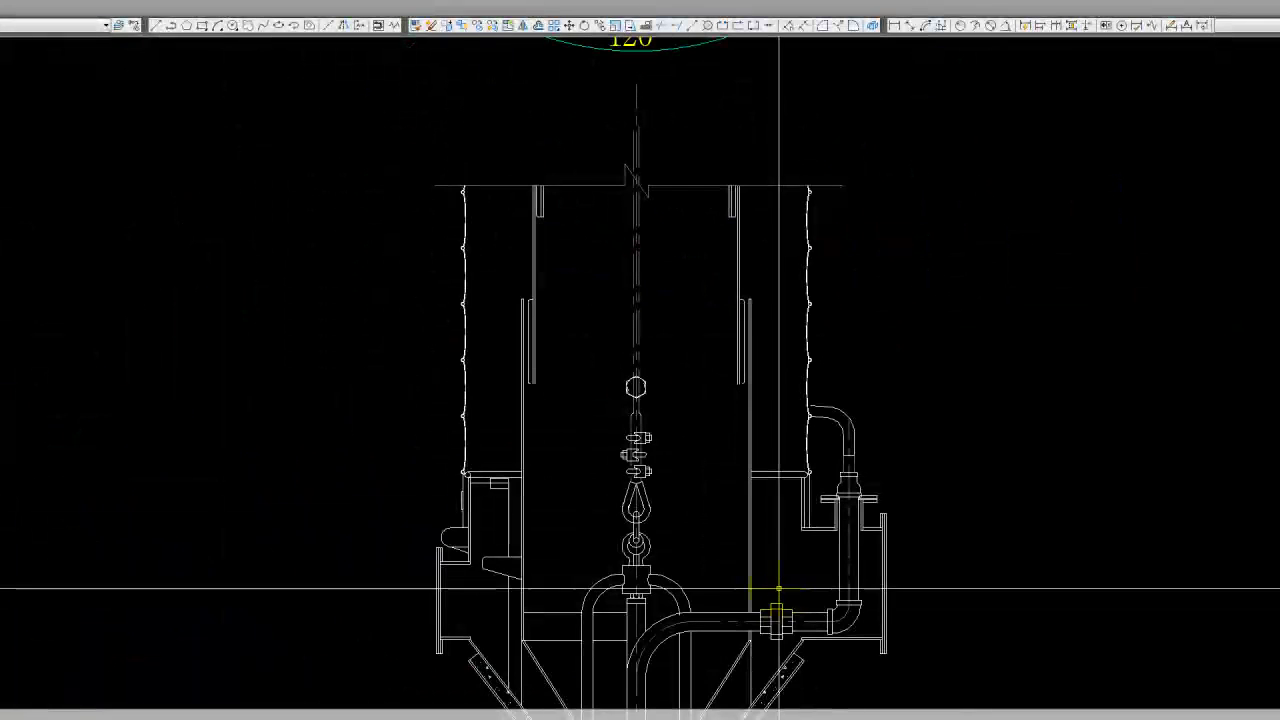
pyautogui.scroll(2, 711, 557)
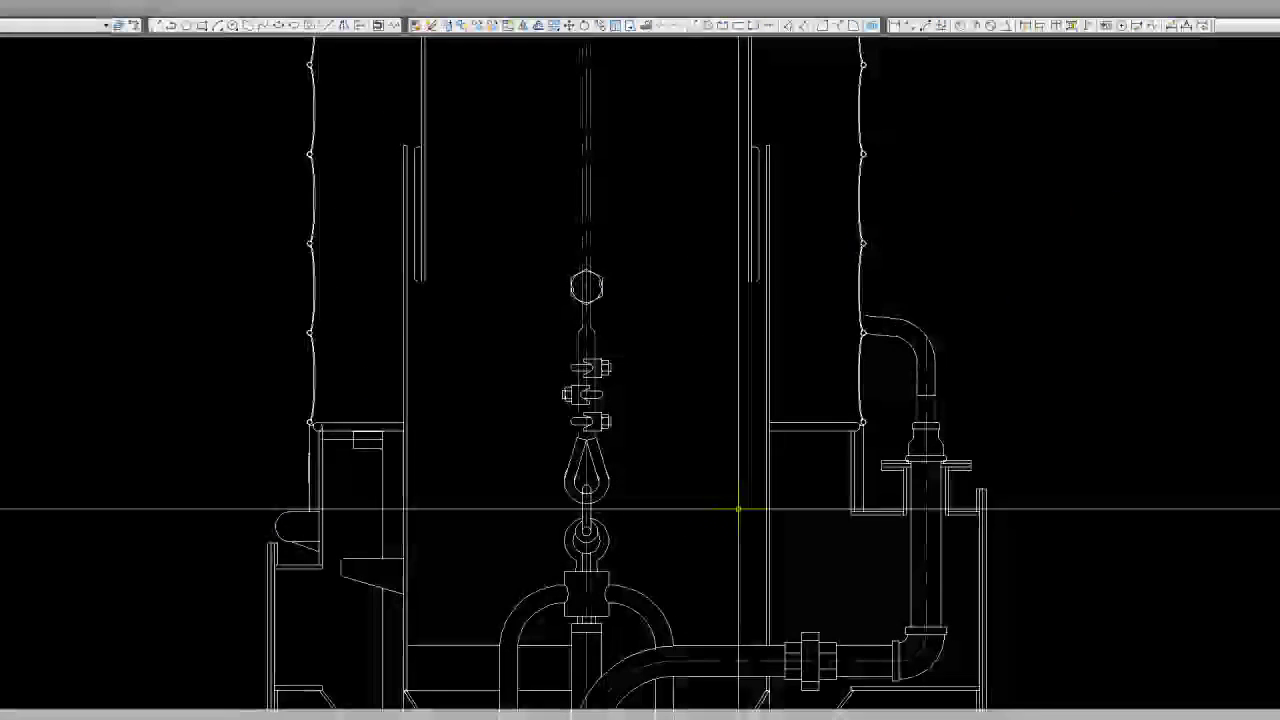
pyautogui.scroll(-5, 749, 223)
pyautogui.scroll(4, 749, 223)
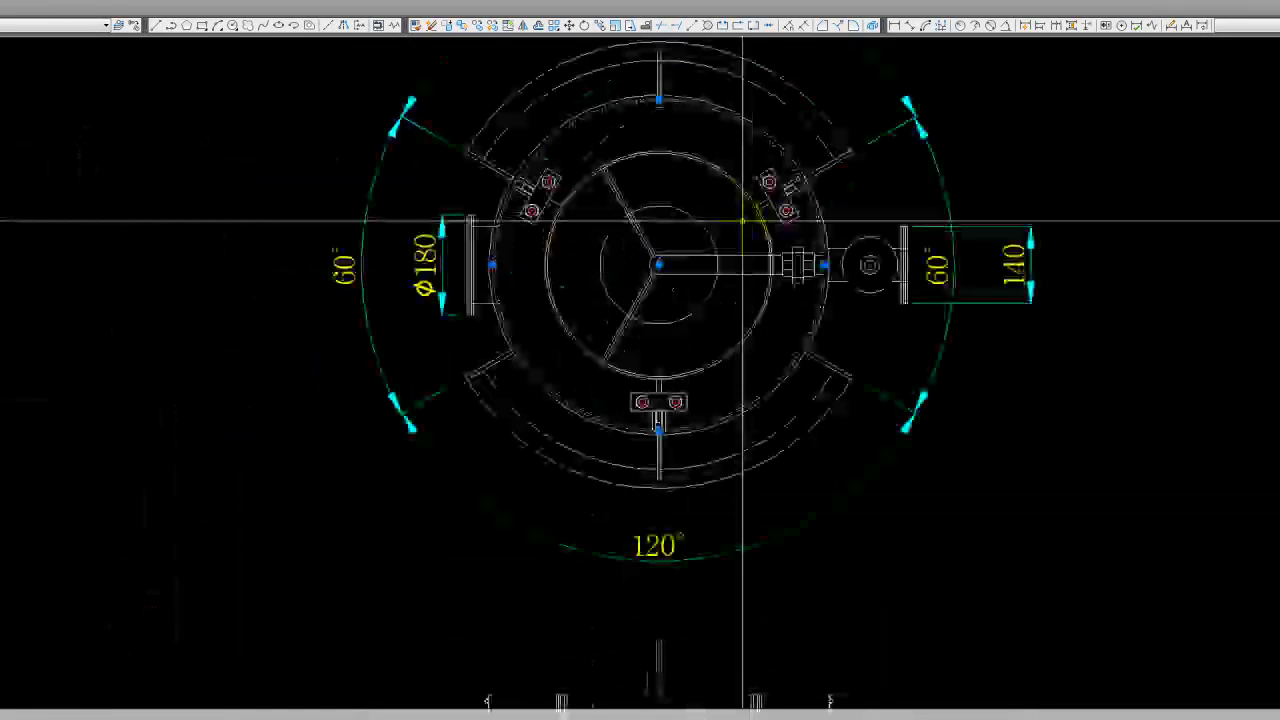
pyautogui.moveTo(749, 223); pyautogui.dragTo(745, 251, button='middle')
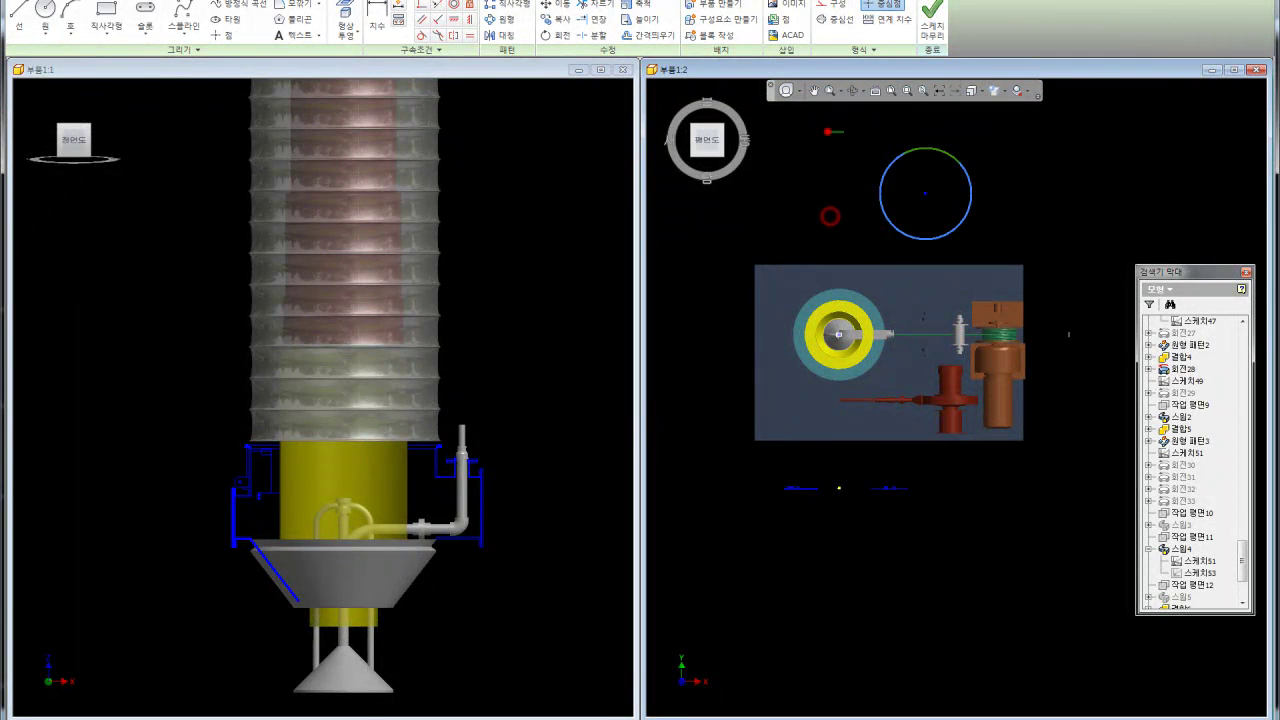
# Move the sketch circle from its centre point onto the yellow disk's centre
pyautogui.click(556, 5)
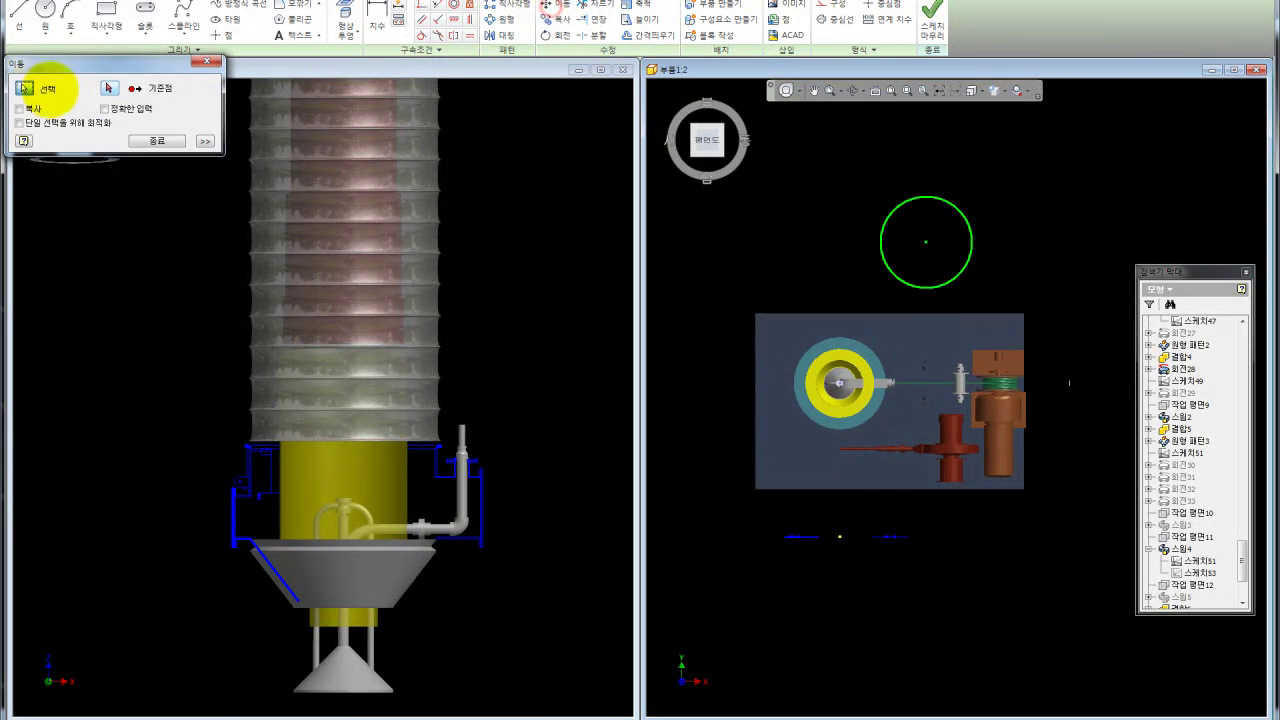
pyautogui.click(926, 242)
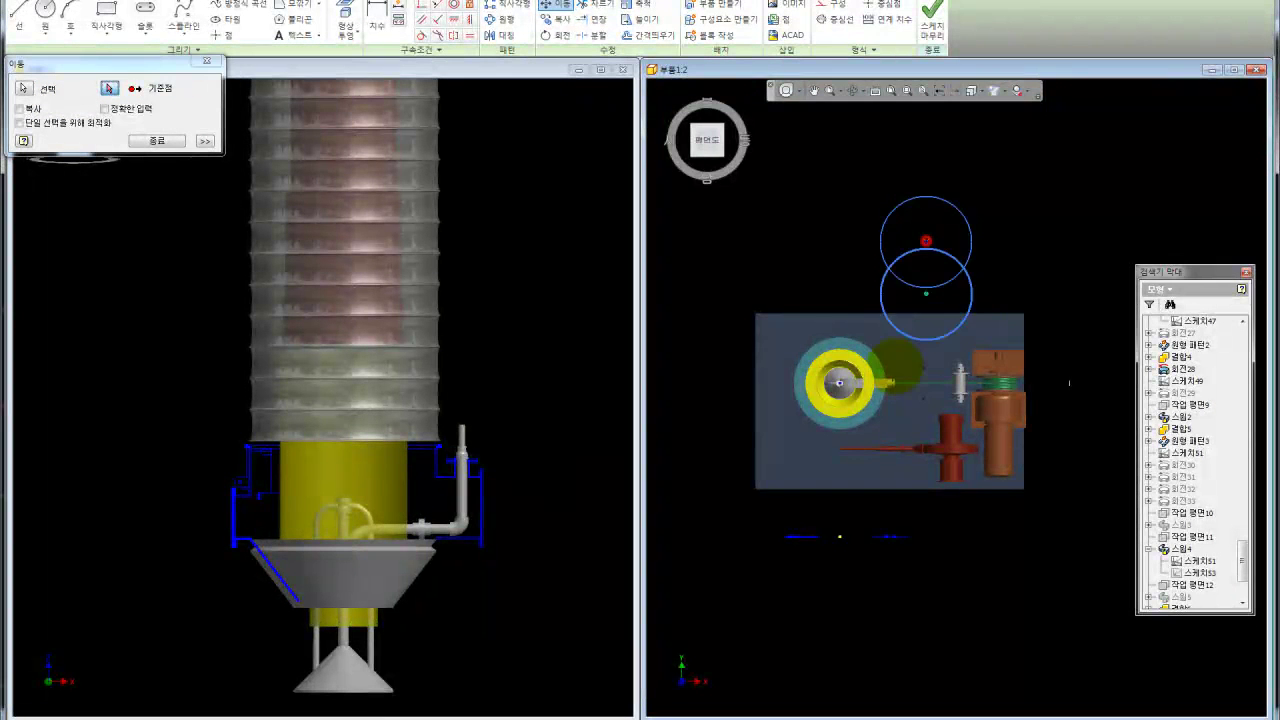
pyautogui.scroll(3, 840, 383)
pyautogui.scroll(3, 835, 381)
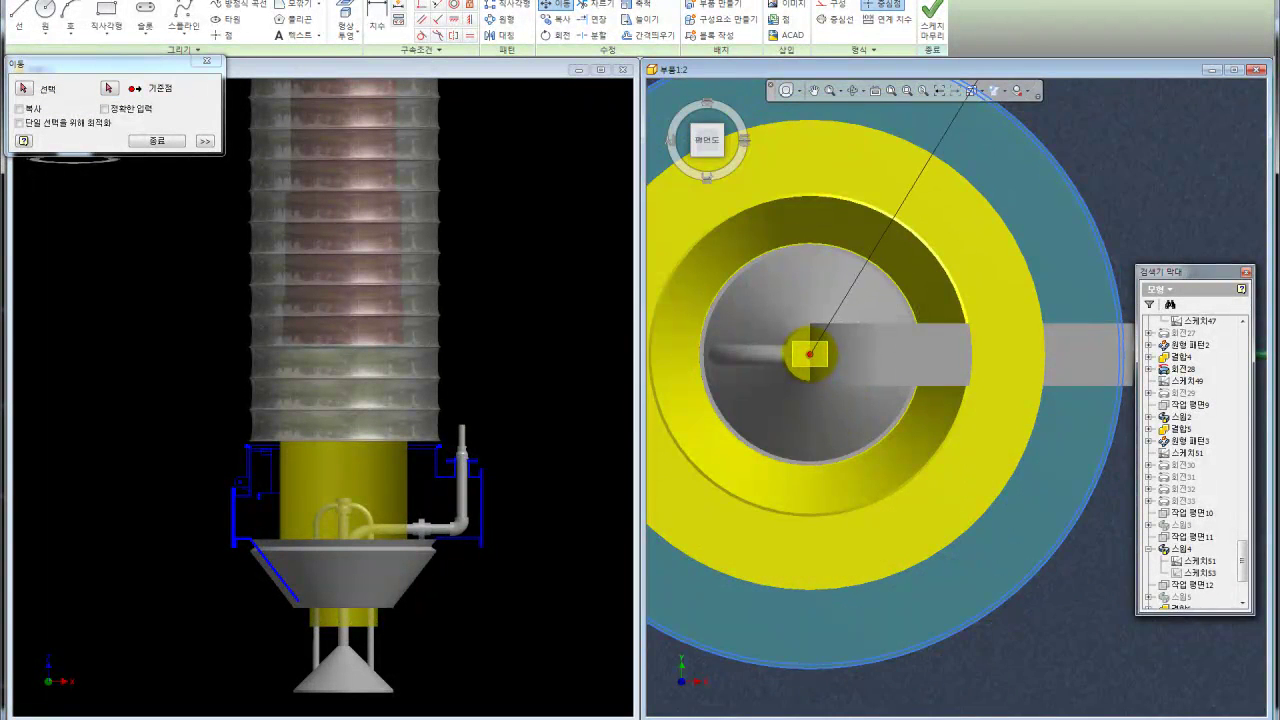
pyautogui.scroll(-2, 845, 357)
pyautogui.scroll(-3, 845, 357)
# Colour the circle's line Blue, finish the sketch, and return to Home view
pyautogui.moveTo(965, 450); pyautogui.dragTo(793, 210)
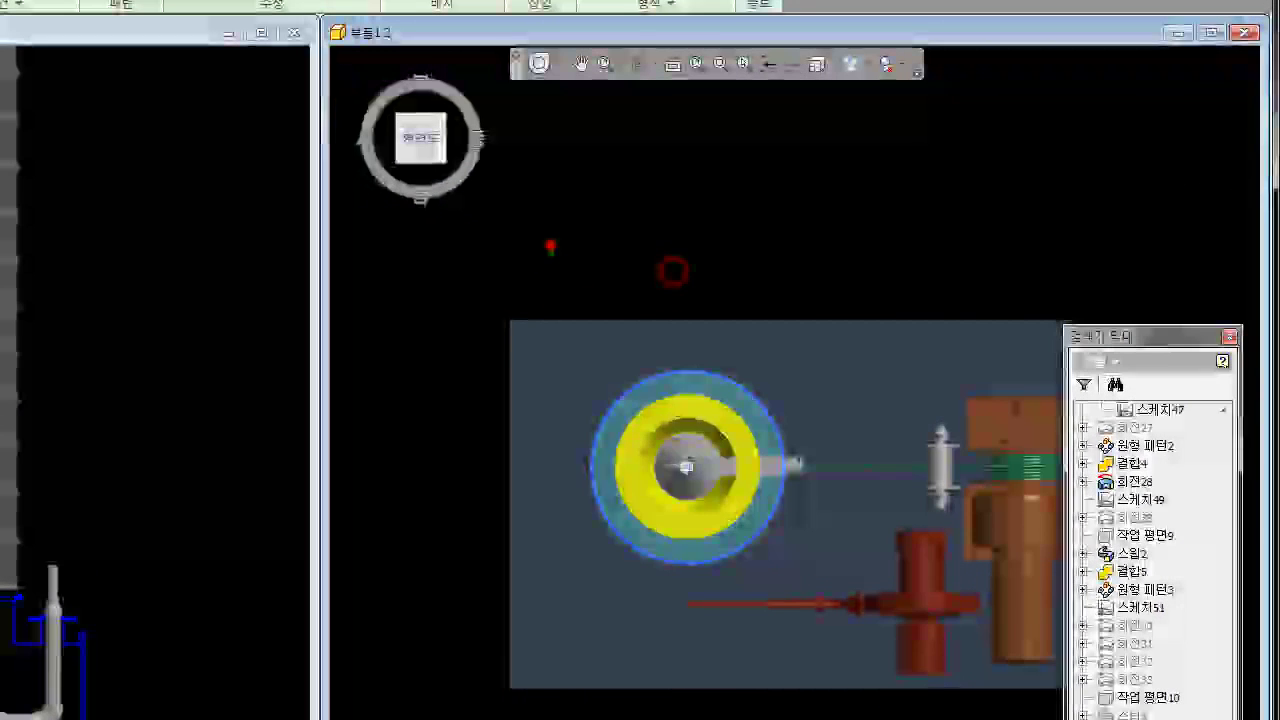
pyautogui.moveTo(808, 605); pyautogui.dragTo(549, 245)
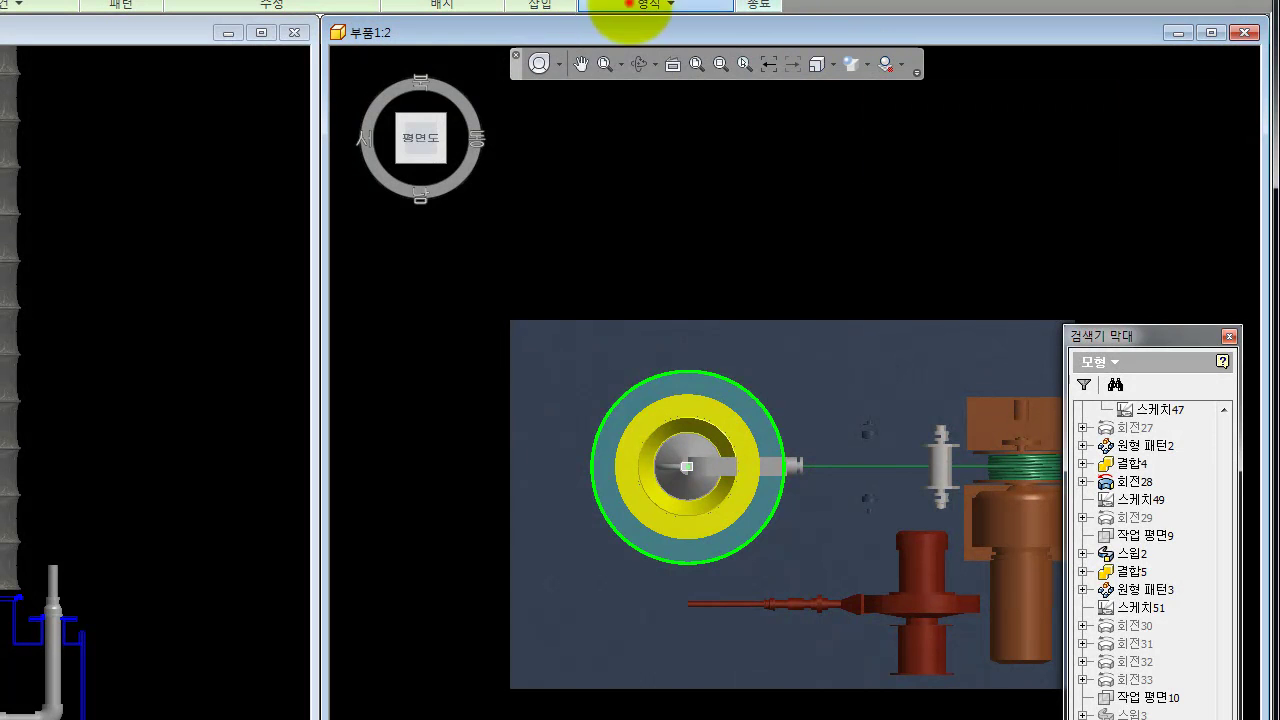
pyautogui.click(628, 6)
pyautogui.click(718, 50)
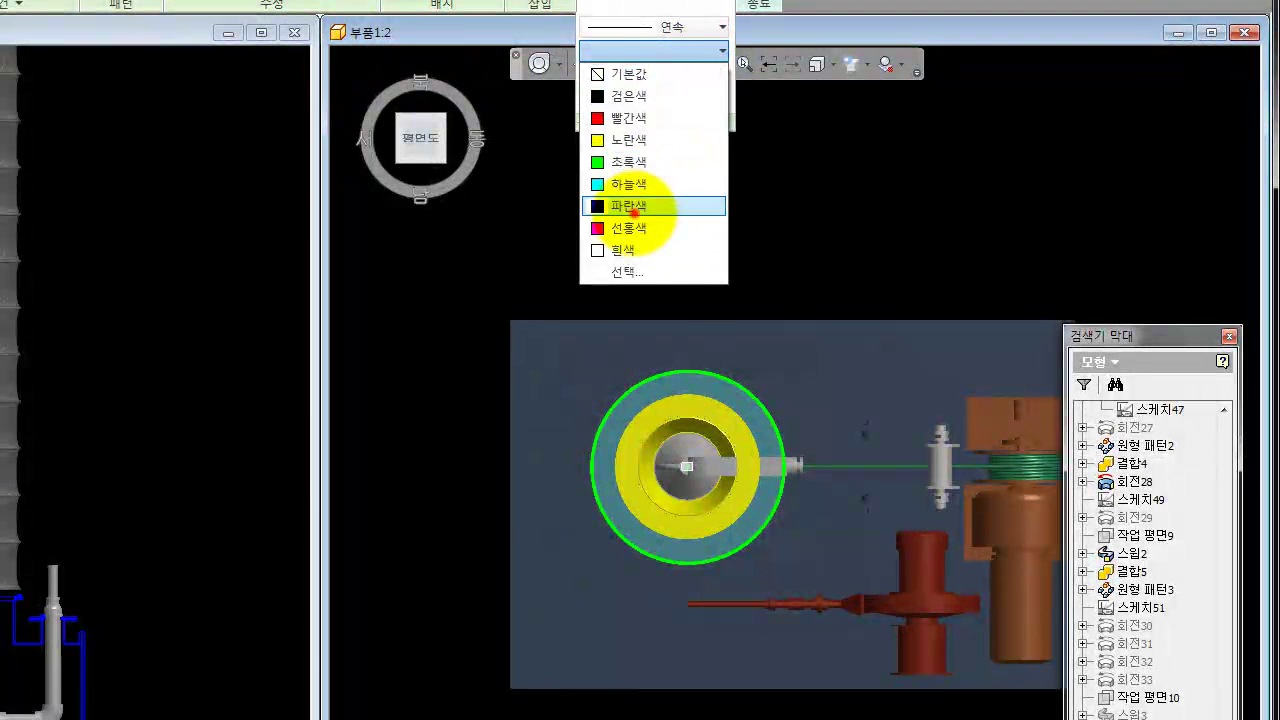
pyautogui.click(634, 211)
pyautogui.click(853, 260)
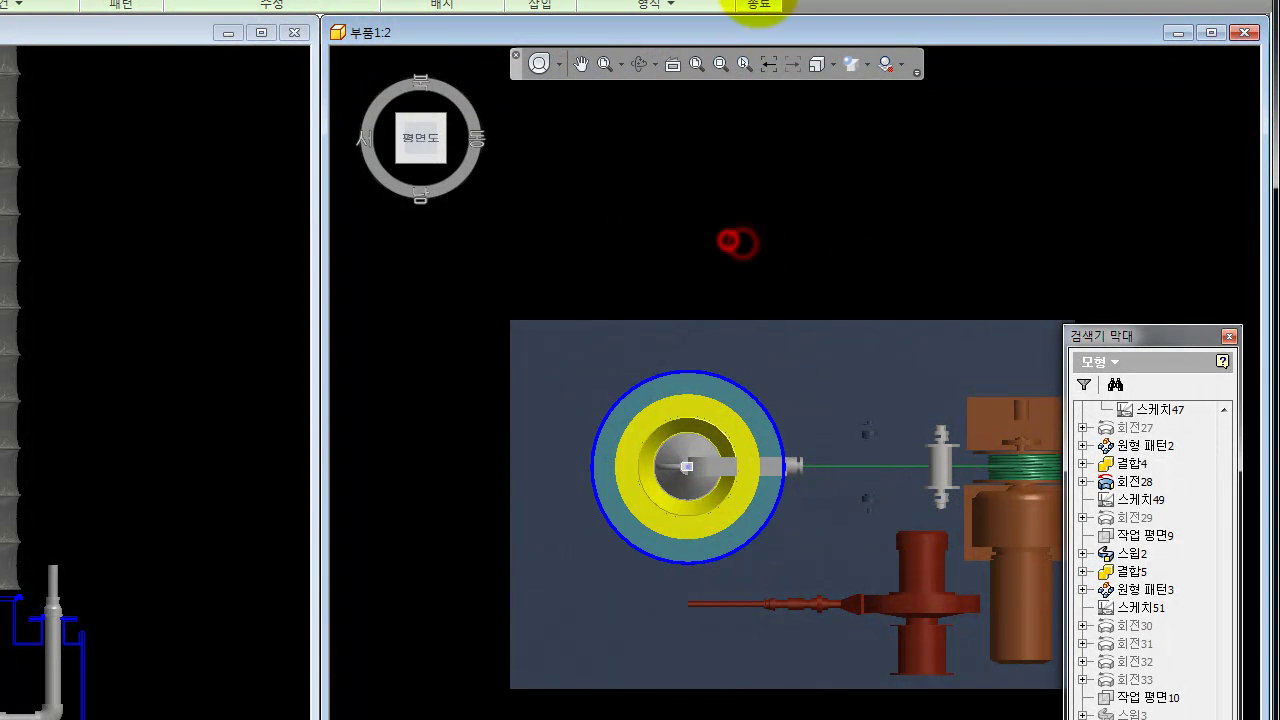
pyautogui.click(758, 5)
pyautogui.click(474, 62)
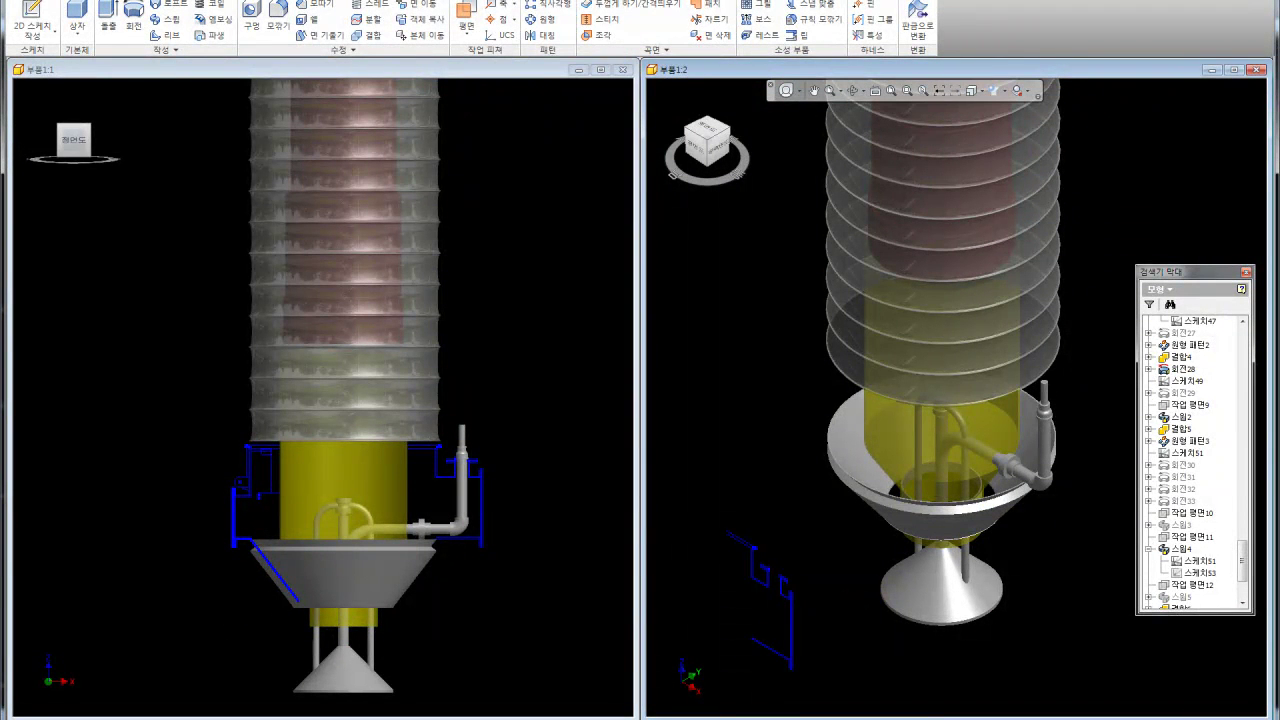
# Open Customize User Commands from the ribbon, check the Keyboard tab, then return to the Ribbon page
pyautogui.scroll(3, 396, 496)
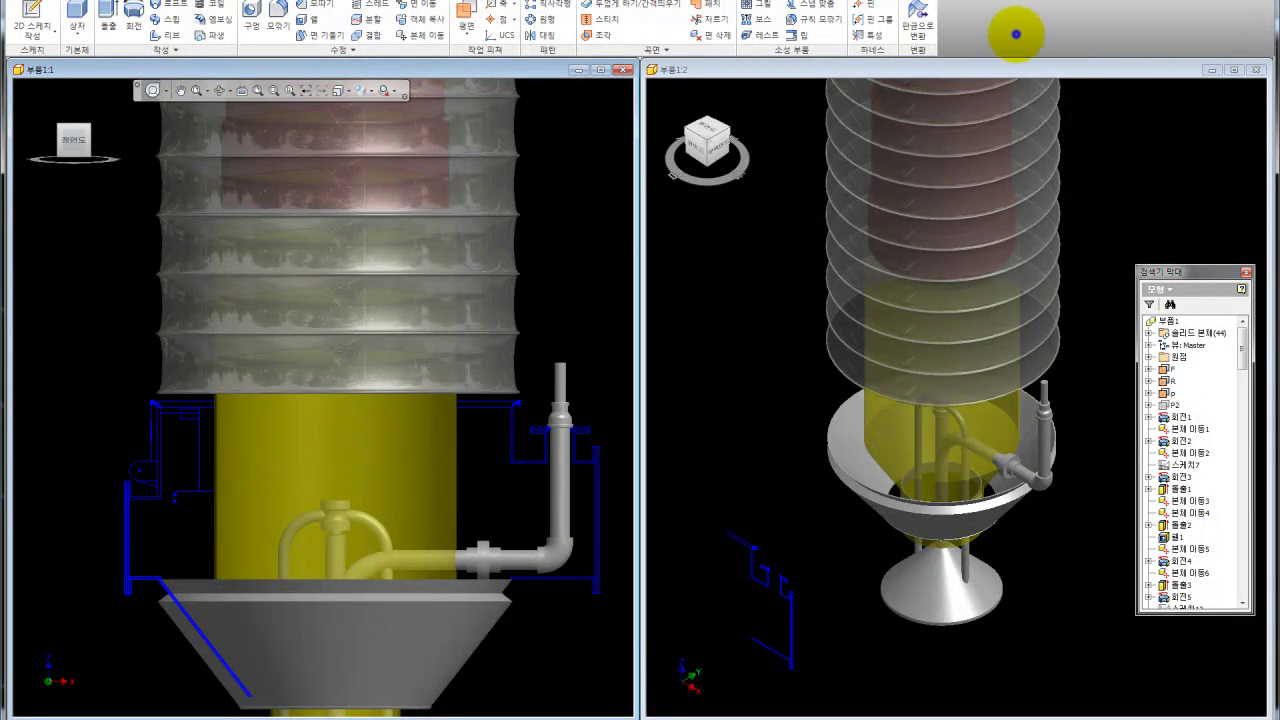
pyautogui.rightClick(1016, 34)
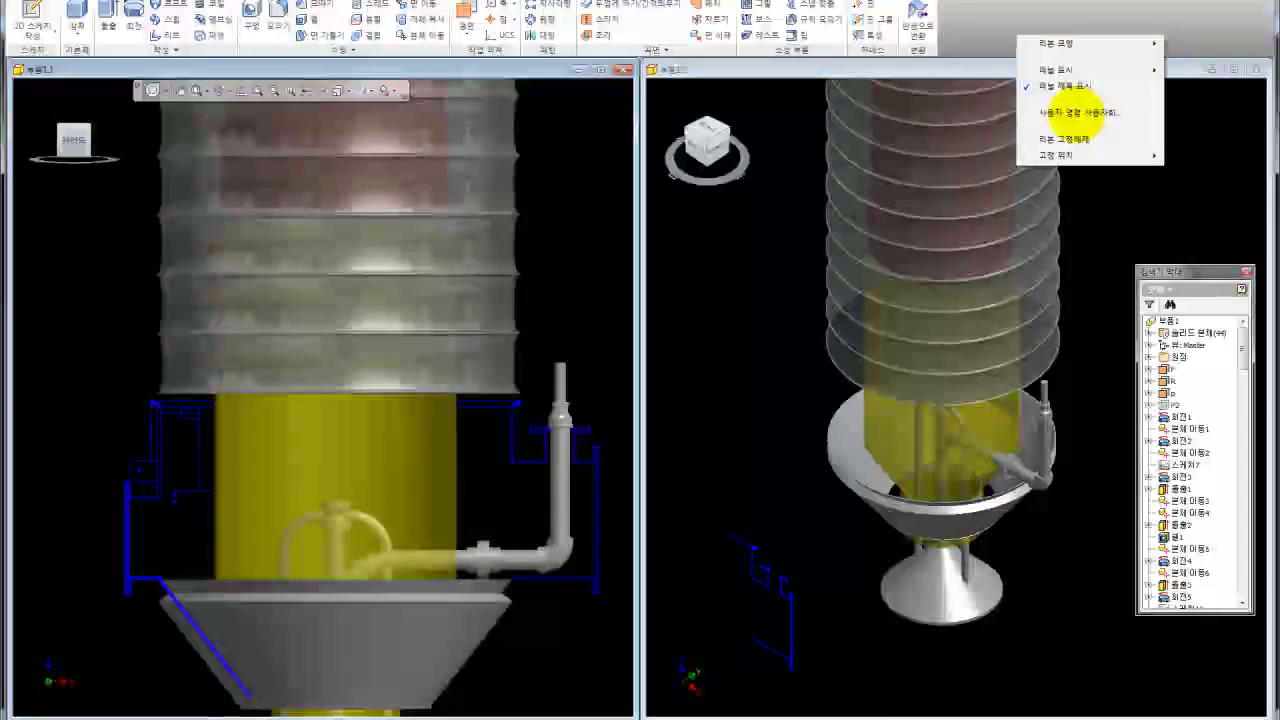
pyautogui.click(1075, 115)
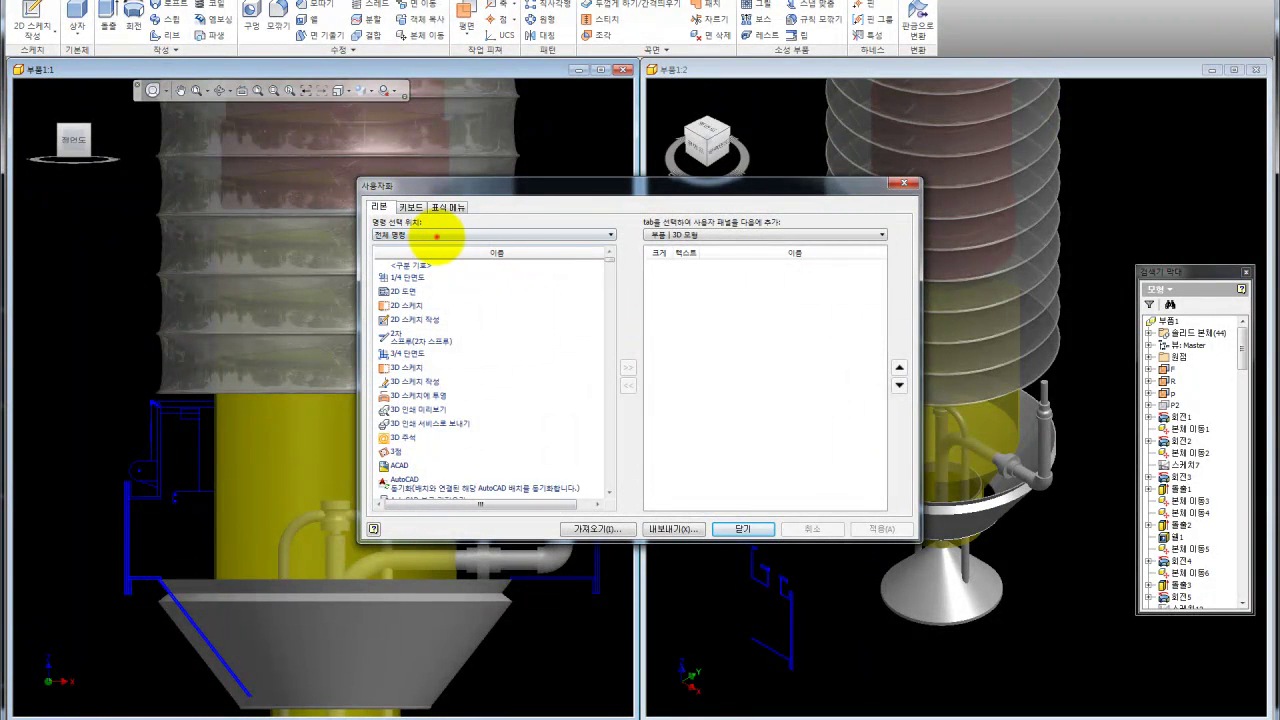
pyautogui.click(437, 236)
pyautogui.click(508, 208)
pyautogui.click(411, 206)
pyautogui.click(379, 206)
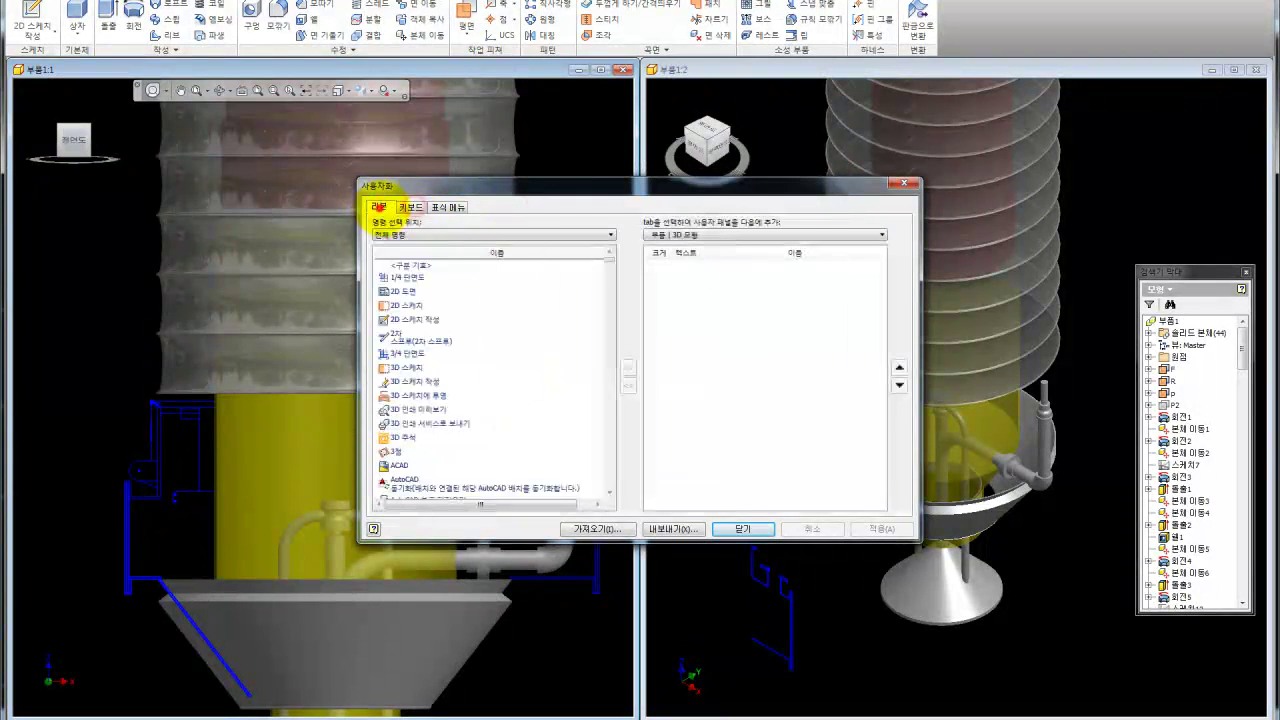